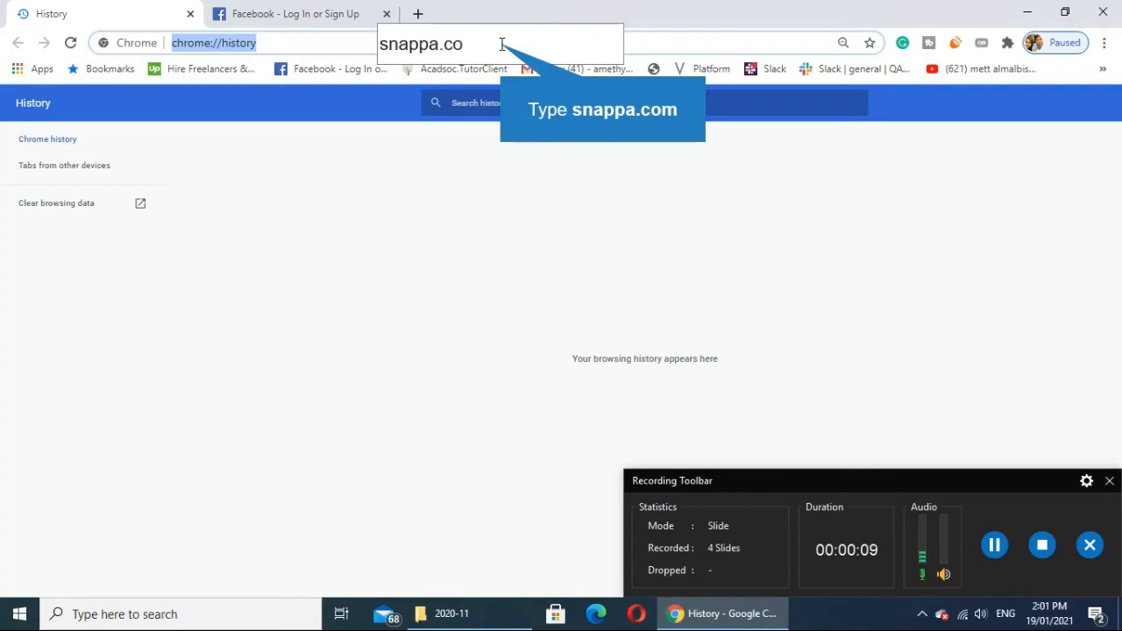
Open snappa.com and log in to the existing account.
{"action": "type", "text": "snappa.com"}
{"action": "key", "text": "Return"}
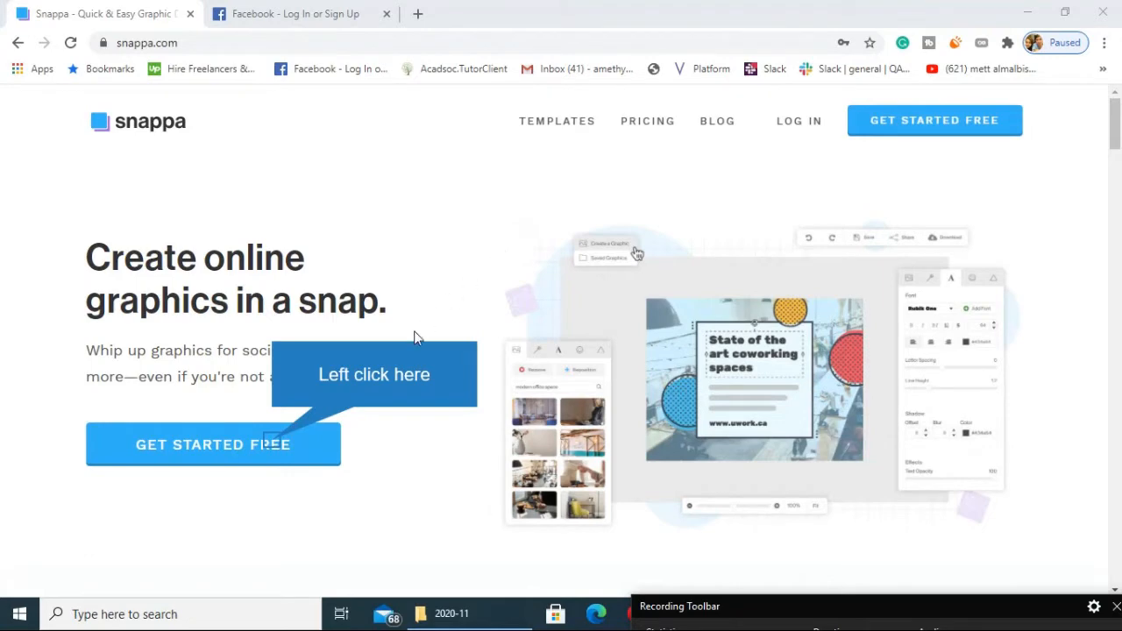
{"action": "left_click", "coordinate": [275, 453]}
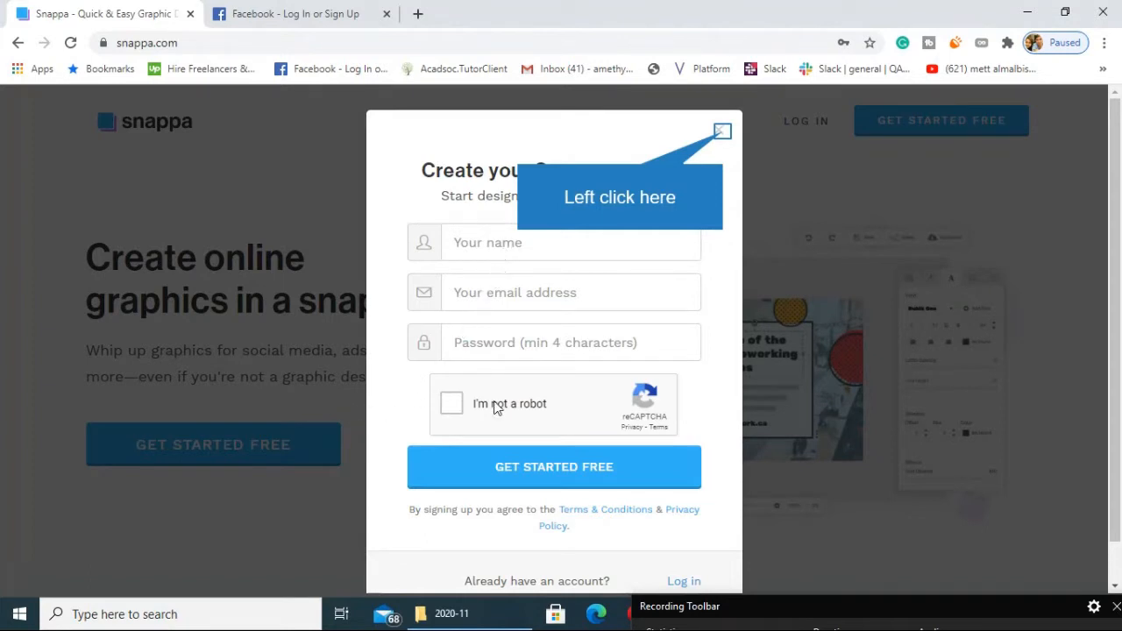
{"action": "left_click", "coordinate": [721, 131]}
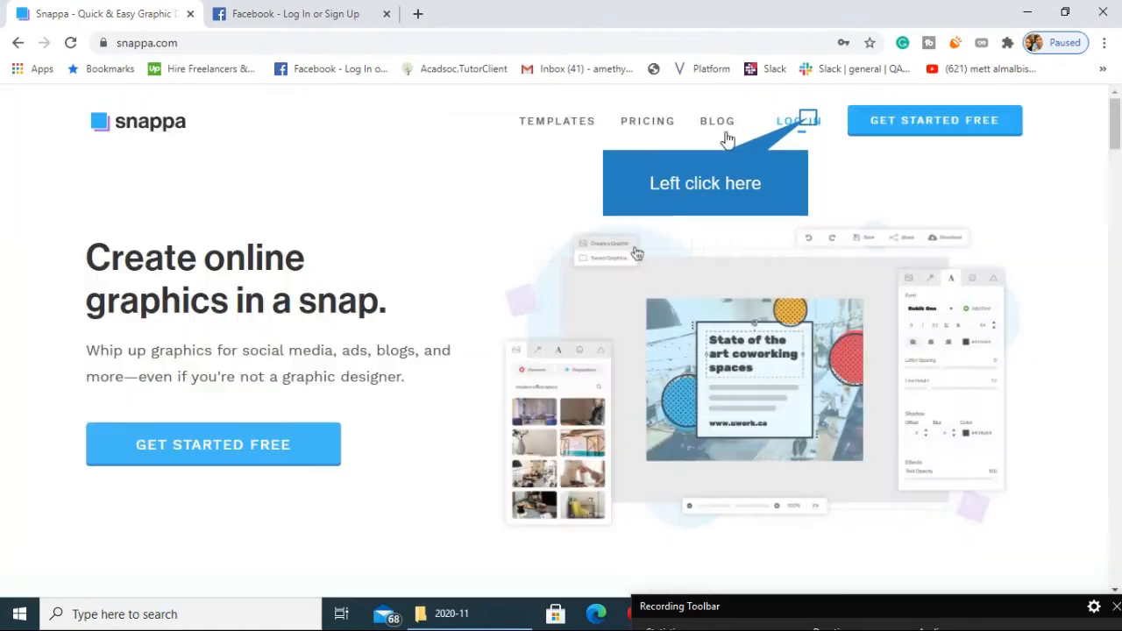
{"action": "left_click", "coordinate": [805, 121]}
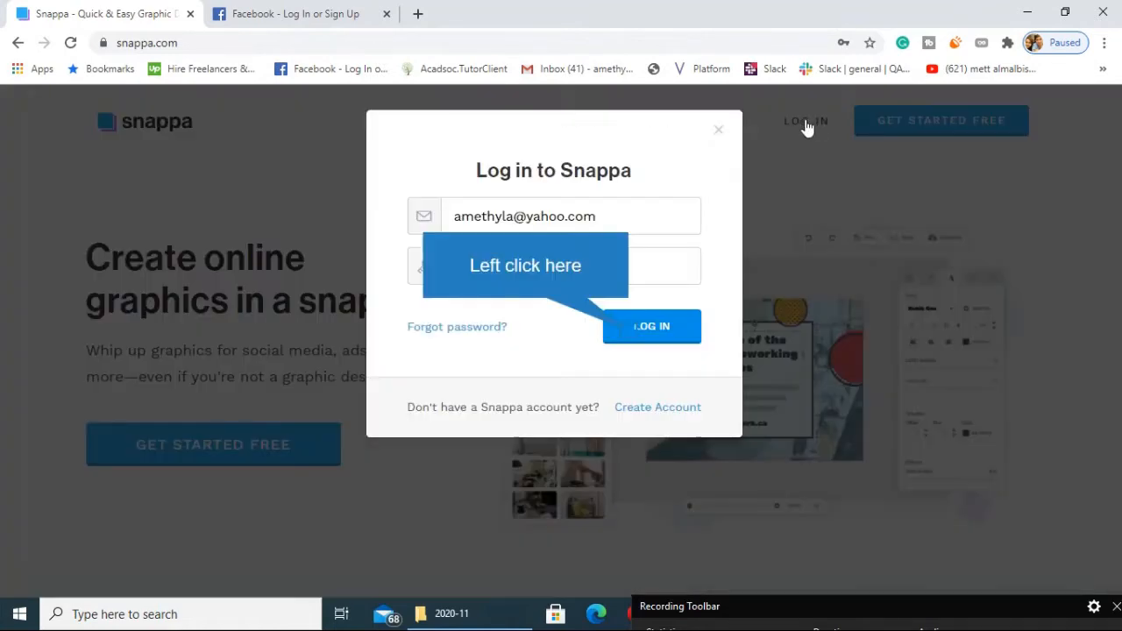
{"action": "left_click", "coordinate": [629, 335]}
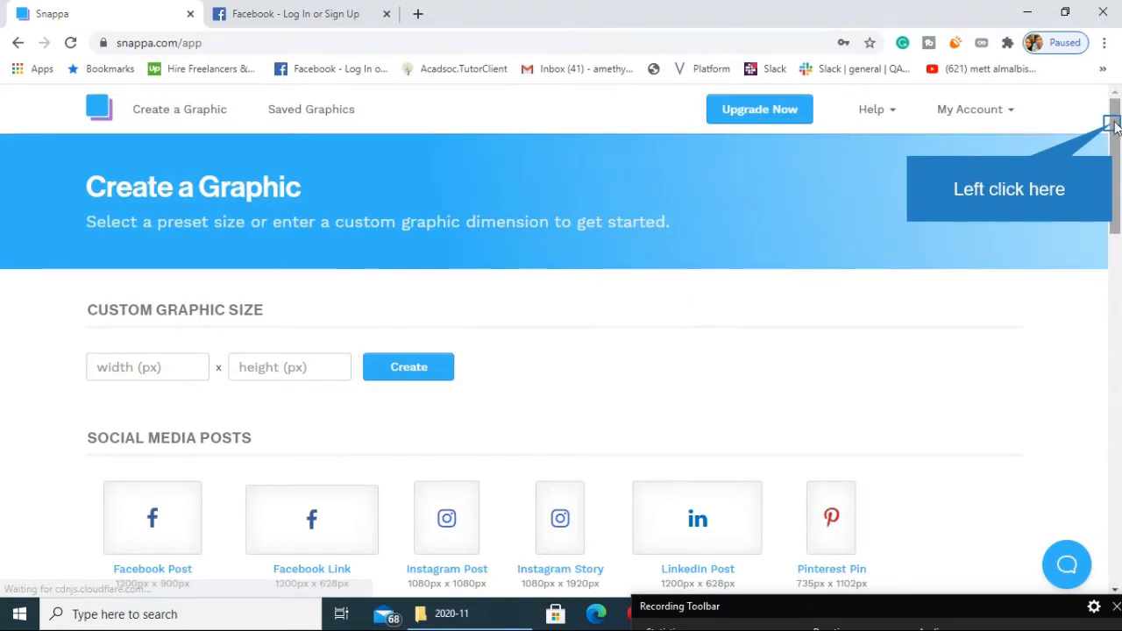
Start a new YouTube Thumbnail graphic, 1280px x 720px, from scratch.
{"action": "left_click_drag", "start_coordinate": [1111, 126], "coordinate": [1116, 206]}
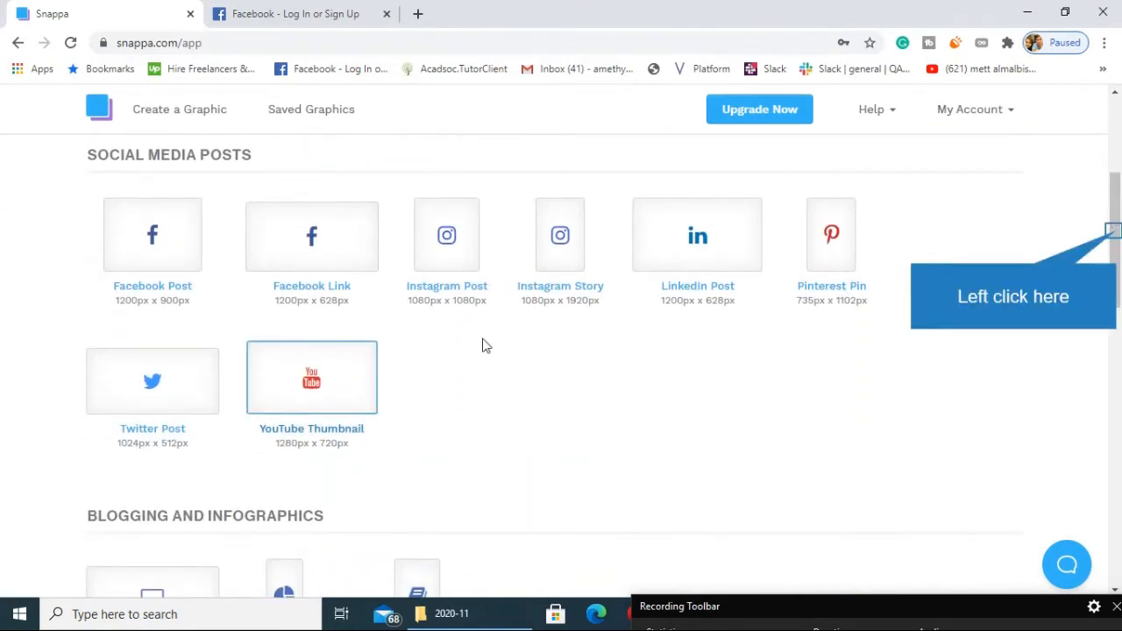
{"action": "mouse_move", "coordinate": [1112, 231]}
{"action": "left_mouse_down"}
{"action": "mouse_move", "coordinate": [1119, 130]}
{"action": "mouse_move", "coordinate": [1118, 210]}
{"action": "left_mouse_up"}
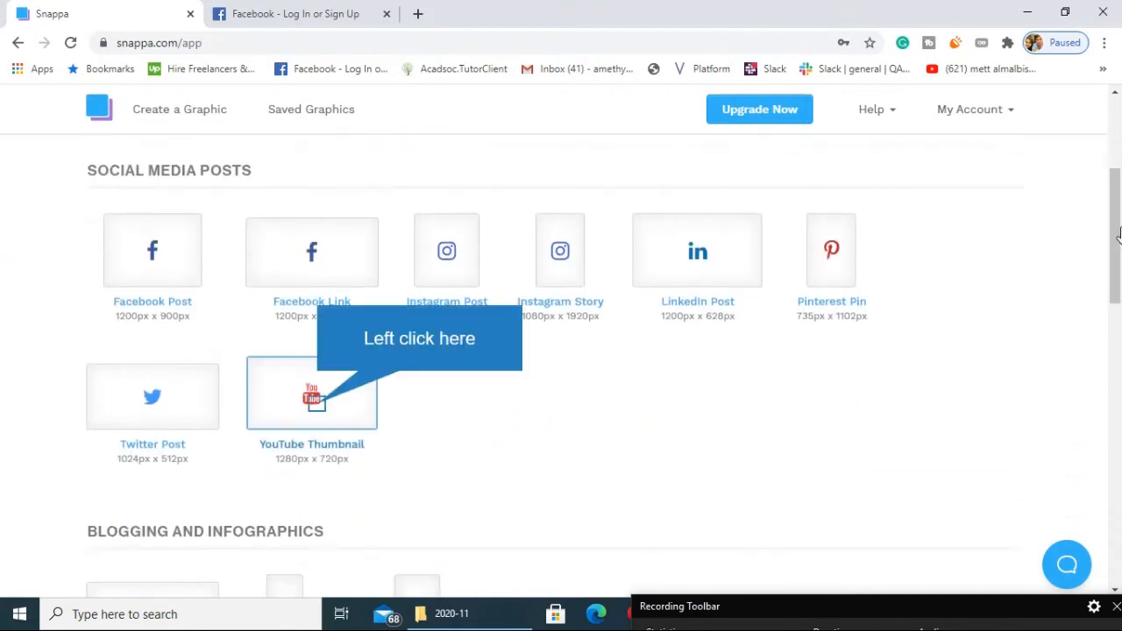
{"action": "left_click", "coordinate": [316, 409]}
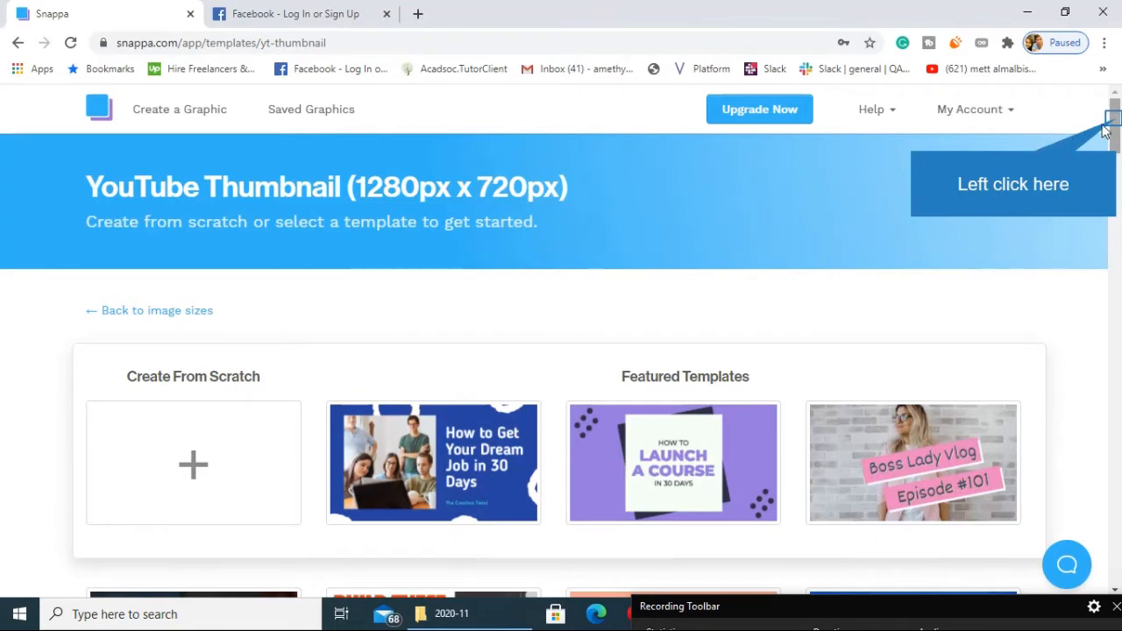
{"action": "left_click_drag", "start_coordinate": [1115, 123], "coordinate": [1117, 145]}
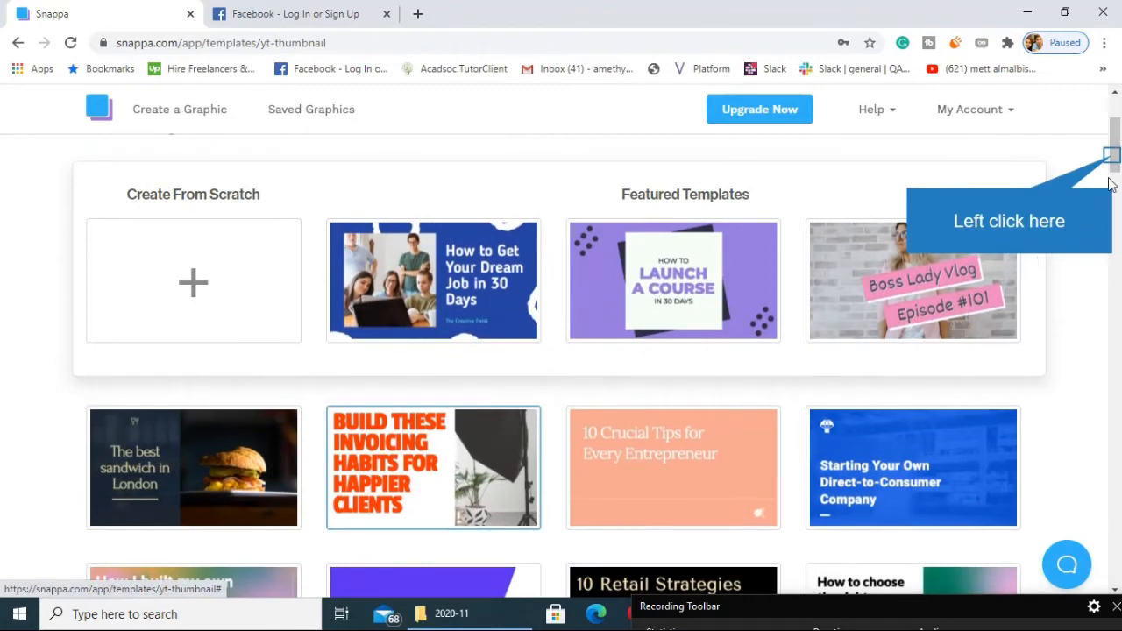
{"action": "mouse_move", "coordinate": [1112, 156]}
{"action": "left_mouse_down"}
{"action": "mouse_move", "coordinate": [1117, 324]}
{"action": "mouse_move", "coordinate": [1119, 133]}
{"action": "left_mouse_up"}
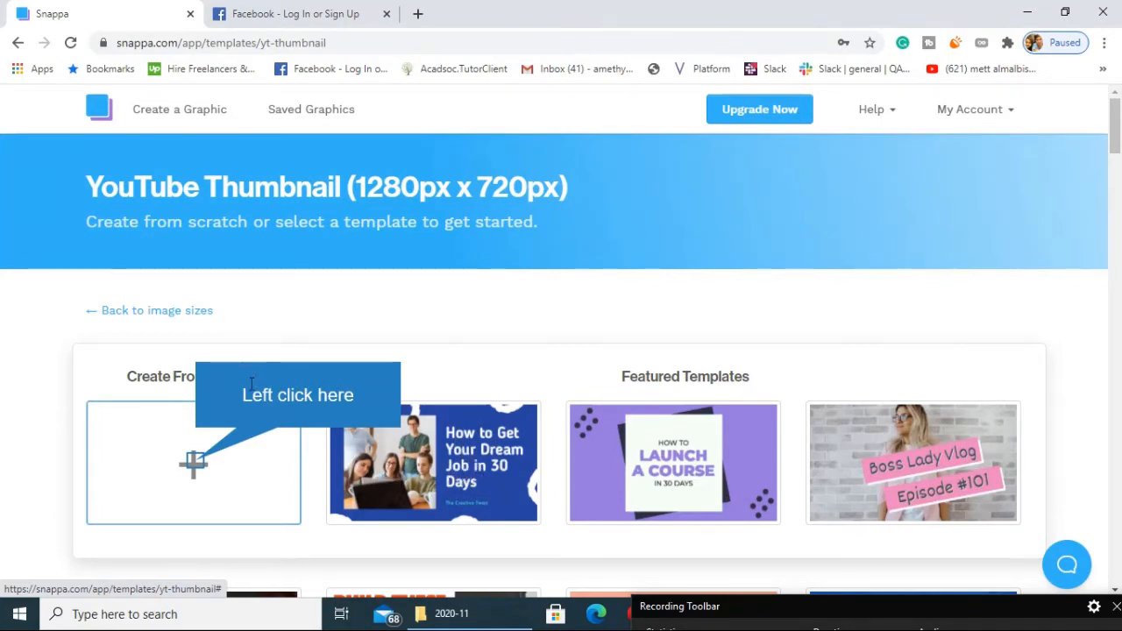
{"action": "left_click", "coordinate": [195, 462]}
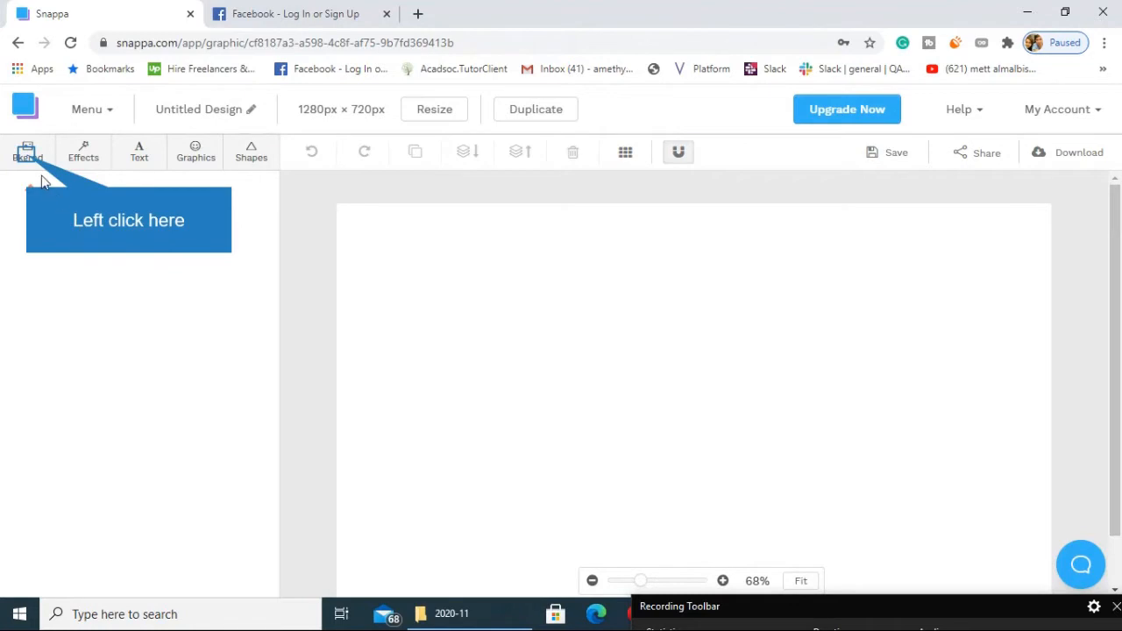
Browse the available background photos, patterns and previously uploaded images.
{"action": "left_click", "coordinate": [27, 154]}
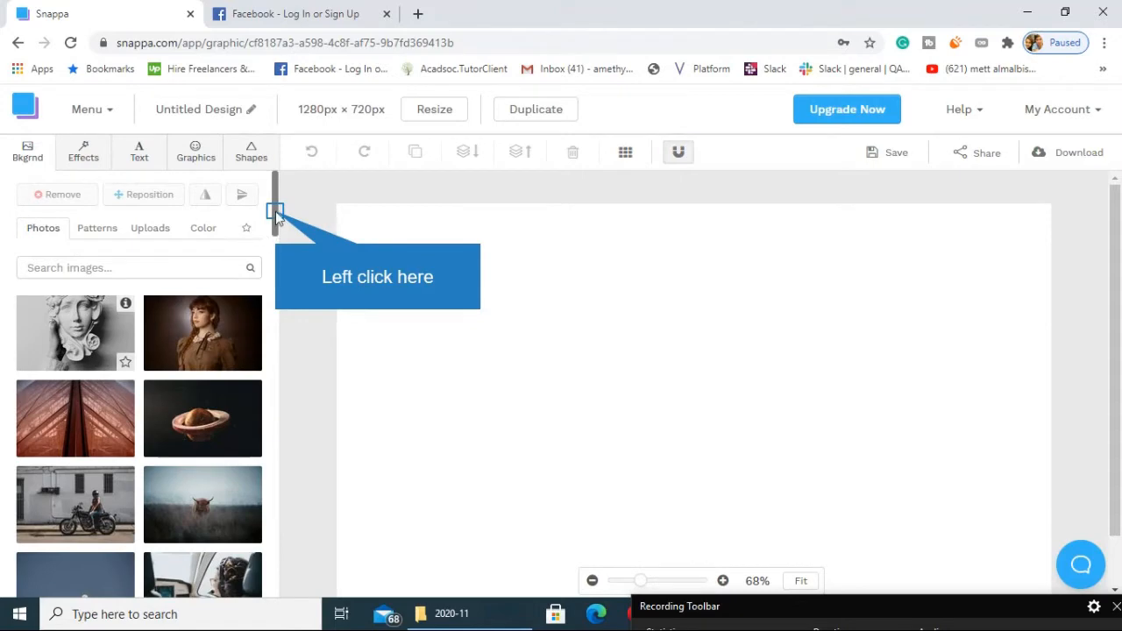
{"action": "left_click_drag", "start_coordinate": [276, 211], "coordinate": [304, 195]}
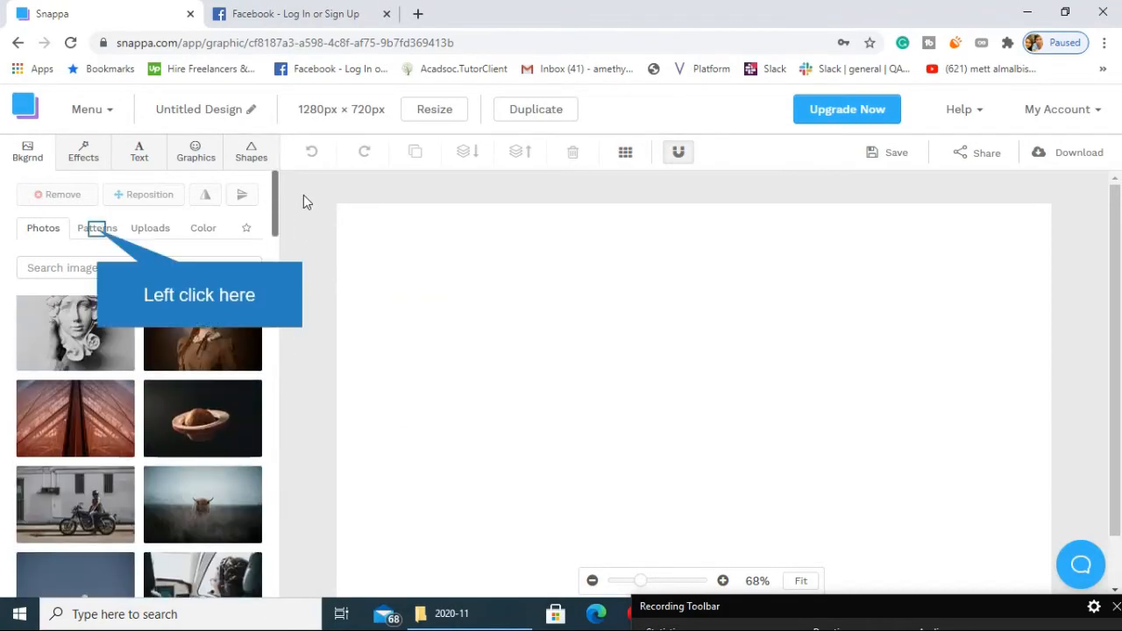
{"action": "left_click", "coordinate": [97, 228]}
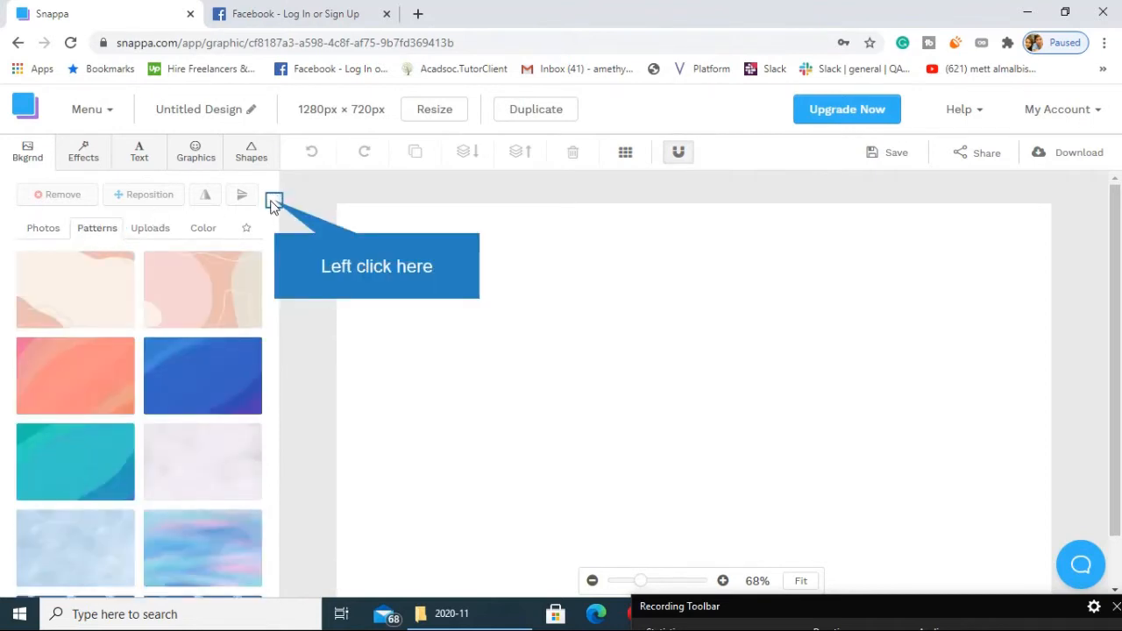
{"action": "left_click_drag", "start_coordinate": [275, 205], "coordinate": [284, 566]}
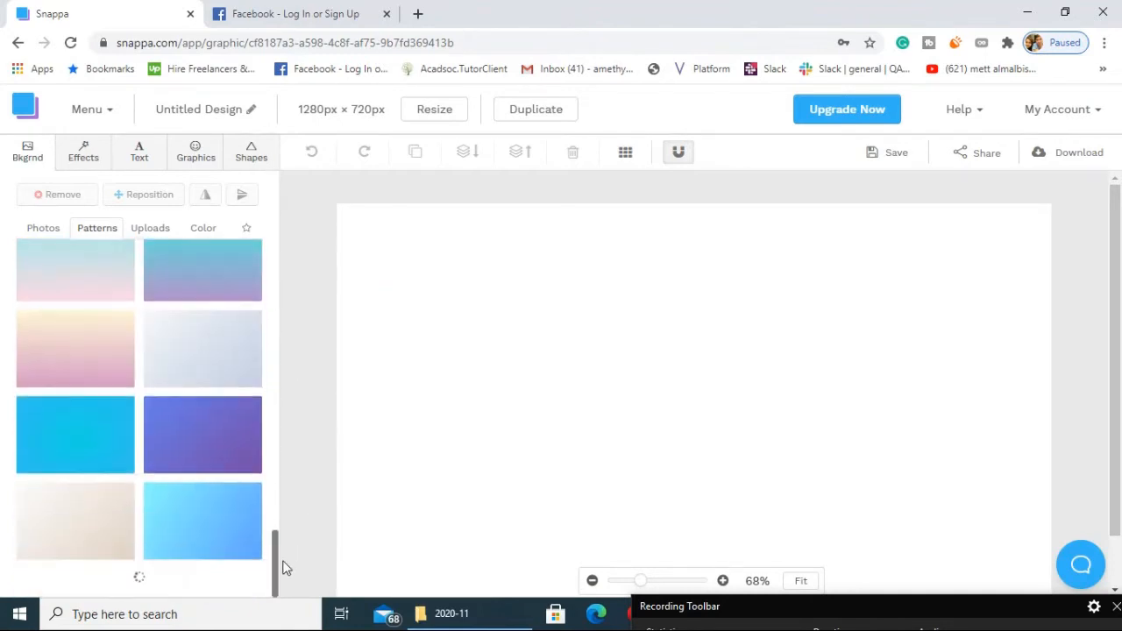
{"action": "left_click", "coordinate": [150, 228]}
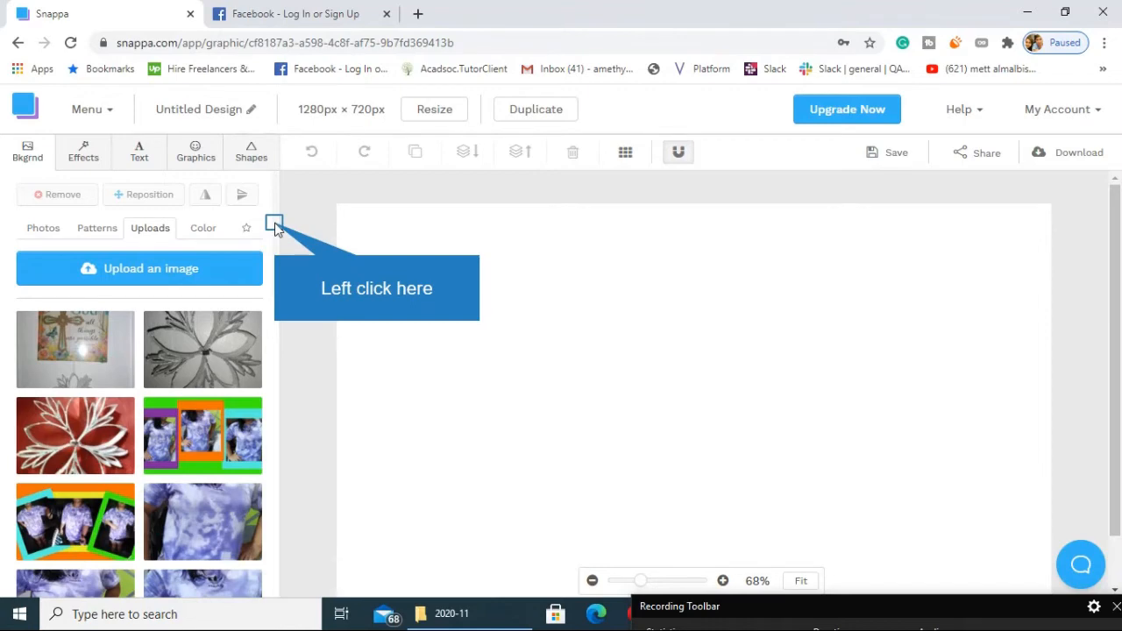
{"action": "mouse_move", "coordinate": [274, 223]}
{"action": "left_mouse_down"}
{"action": "mouse_move", "coordinate": [260, 561]}
{"action": "mouse_move", "coordinate": [274, 198]}
{"action": "left_mouse_up"}
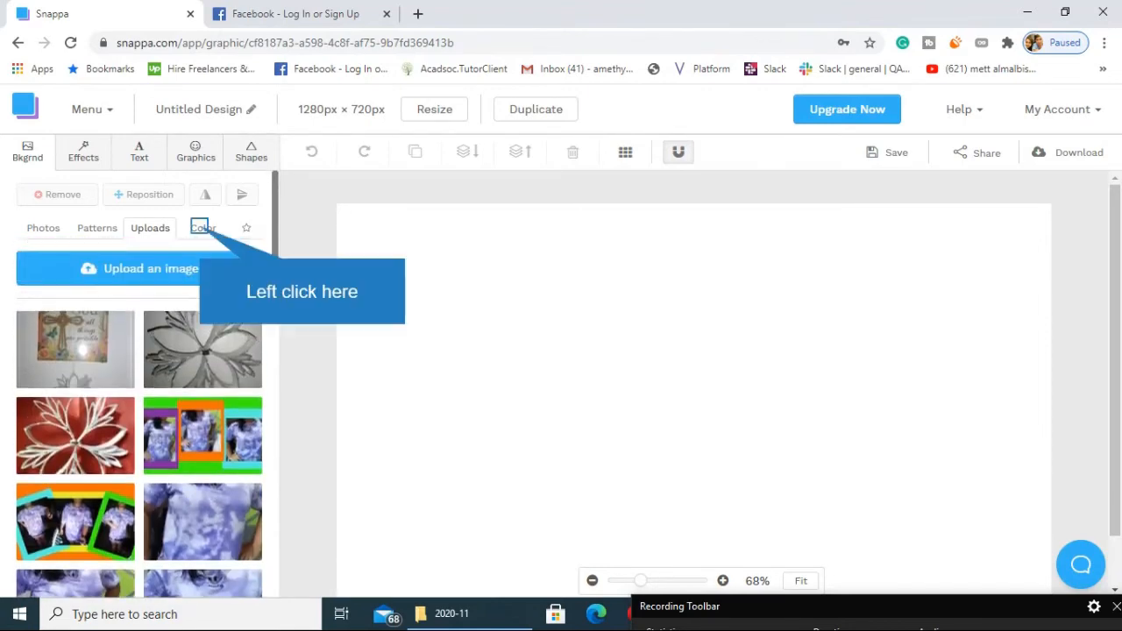
Set the canvas background to the custom purple colour #99138e.
{"action": "left_click", "coordinate": [203, 228]}
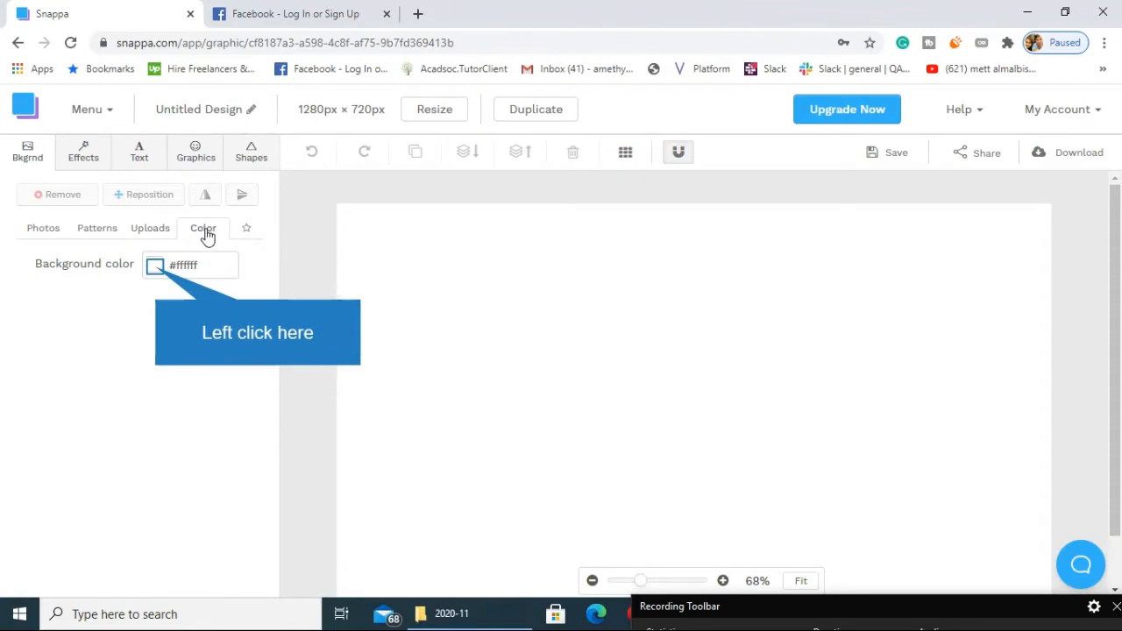
{"action": "left_click", "coordinate": [155, 266]}
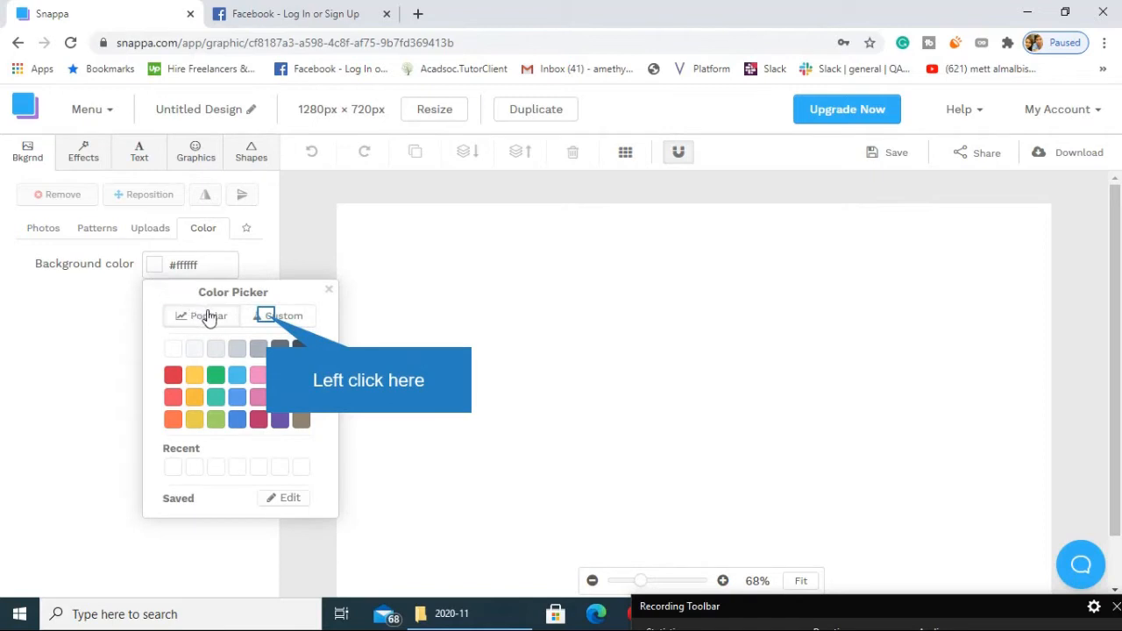
{"action": "left_click", "coordinate": [266, 323]}
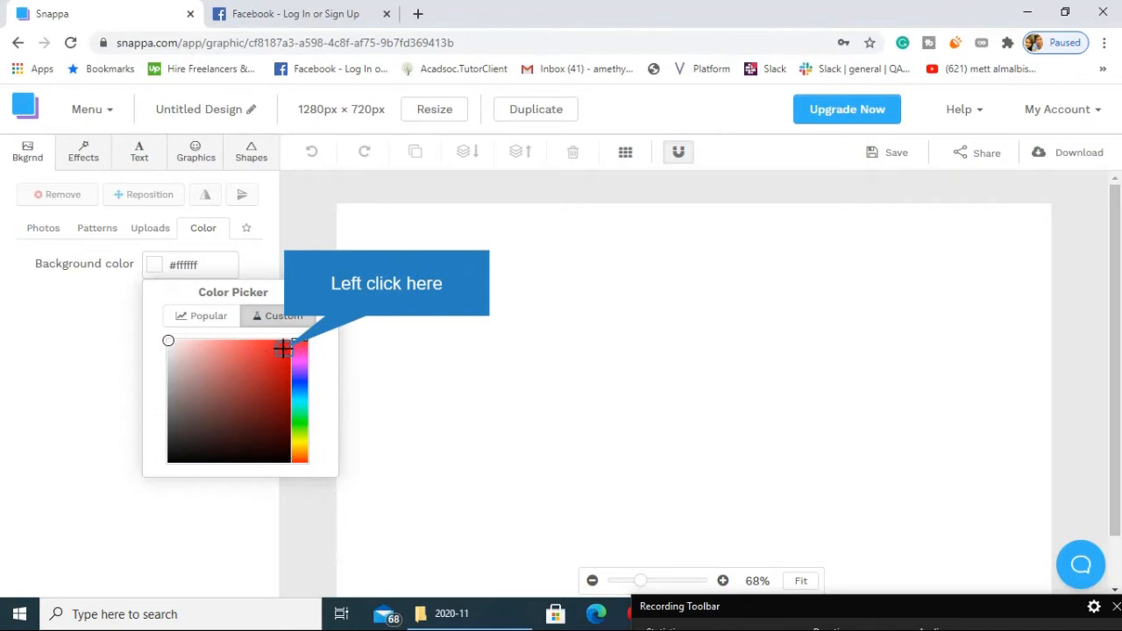
{"action": "left_click", "coordinate": [283, 349]}
{"action": "left_click", "coordinate": [269, 395]}
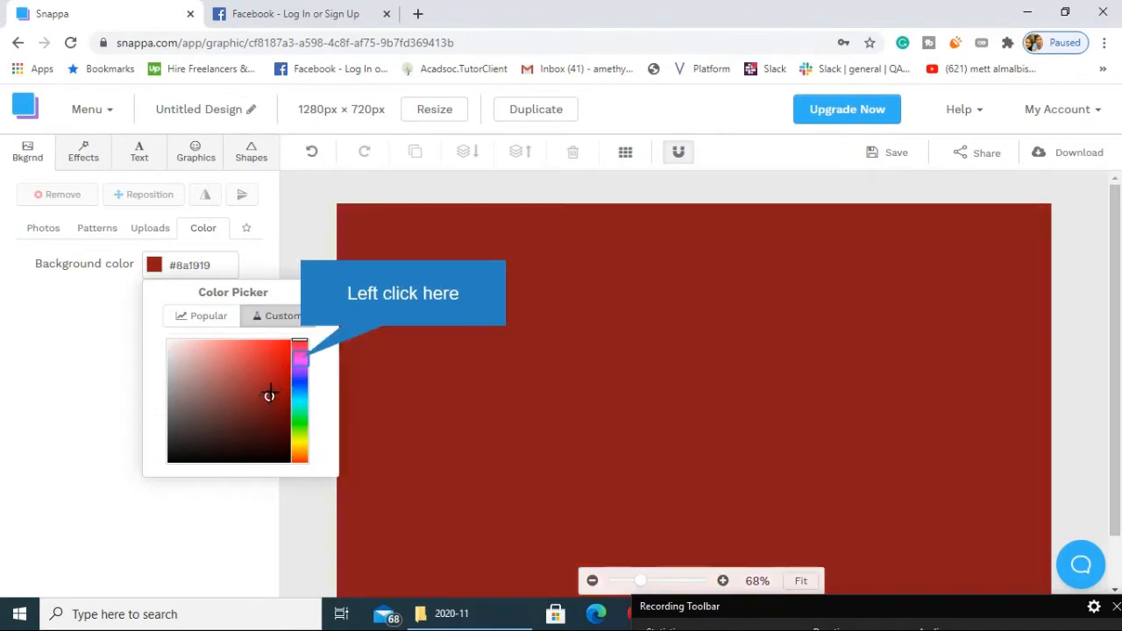
{"action": "left_click", "coordinate": [298, 356]}
{"action": "left_click", "coordinate": [222, 381]}
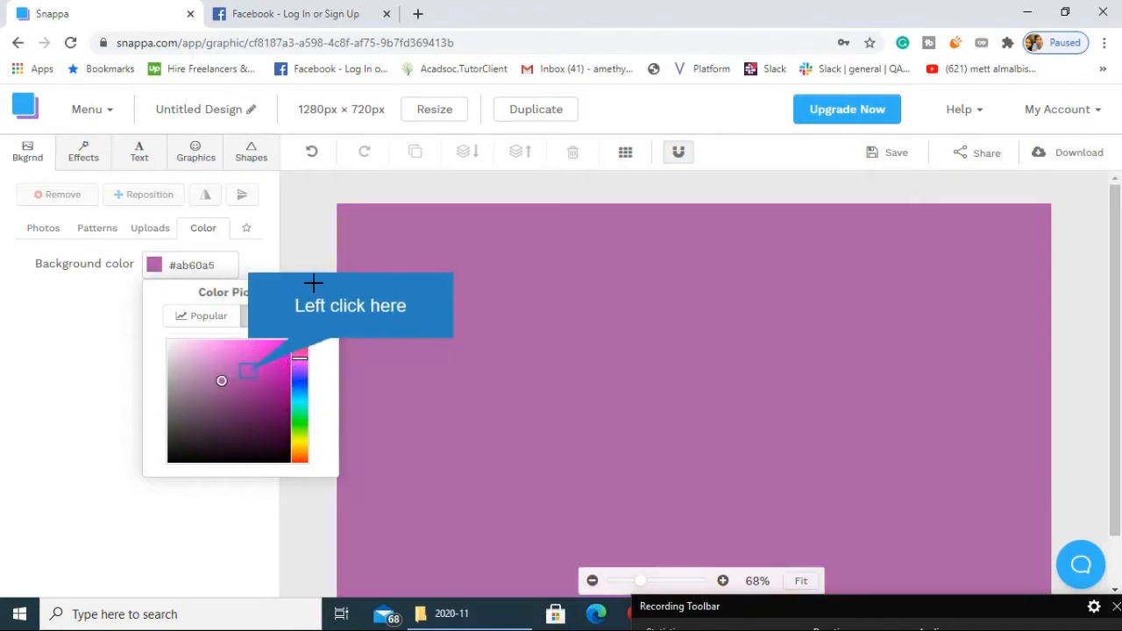
{"action": "left_click", "coordinate": [276, 388]}
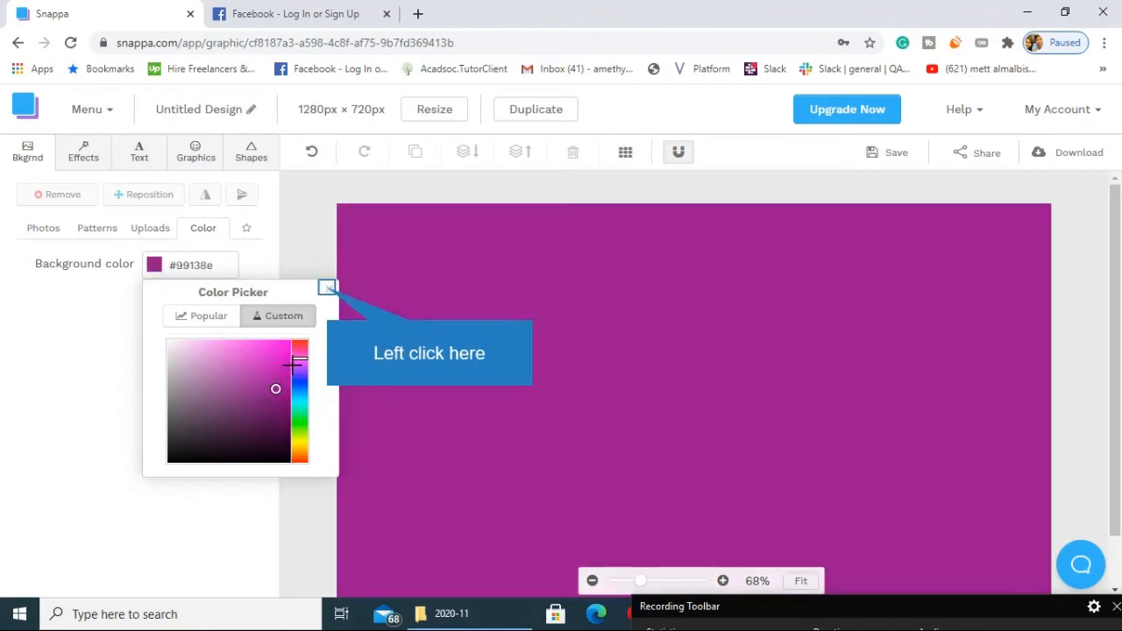
{"action": "left_click", "coordinate": [327, 288]}
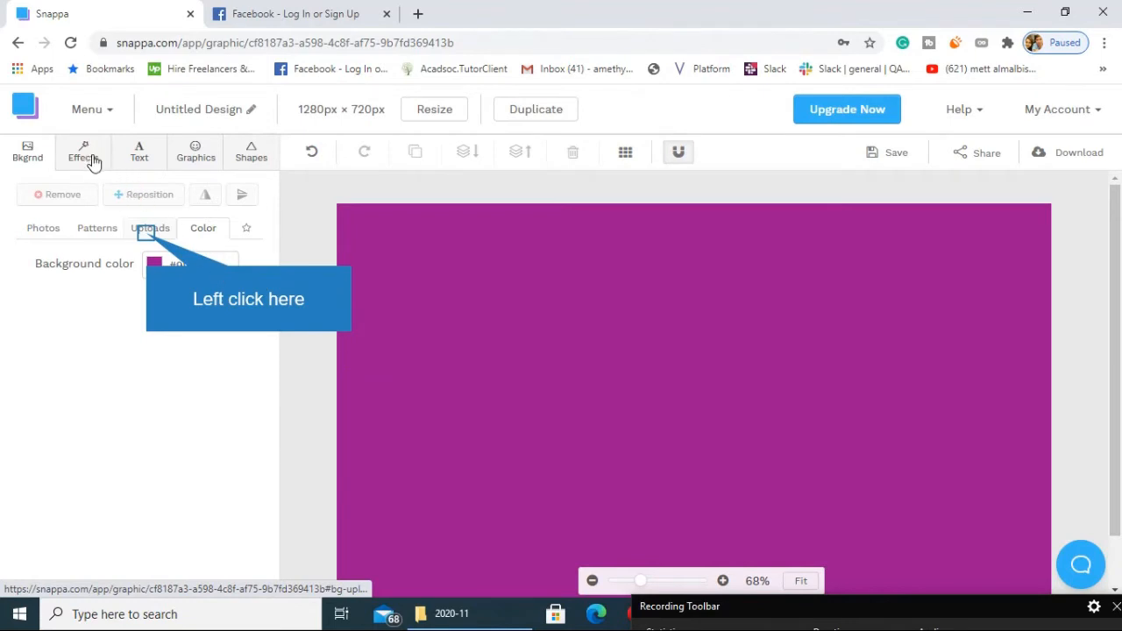
Upload the portrait photo with purple hearts from the YOUTUBE FILES folder and apply it as the thumbnail's background.
{"action": "left_click", "coordinate": [149, 231]}
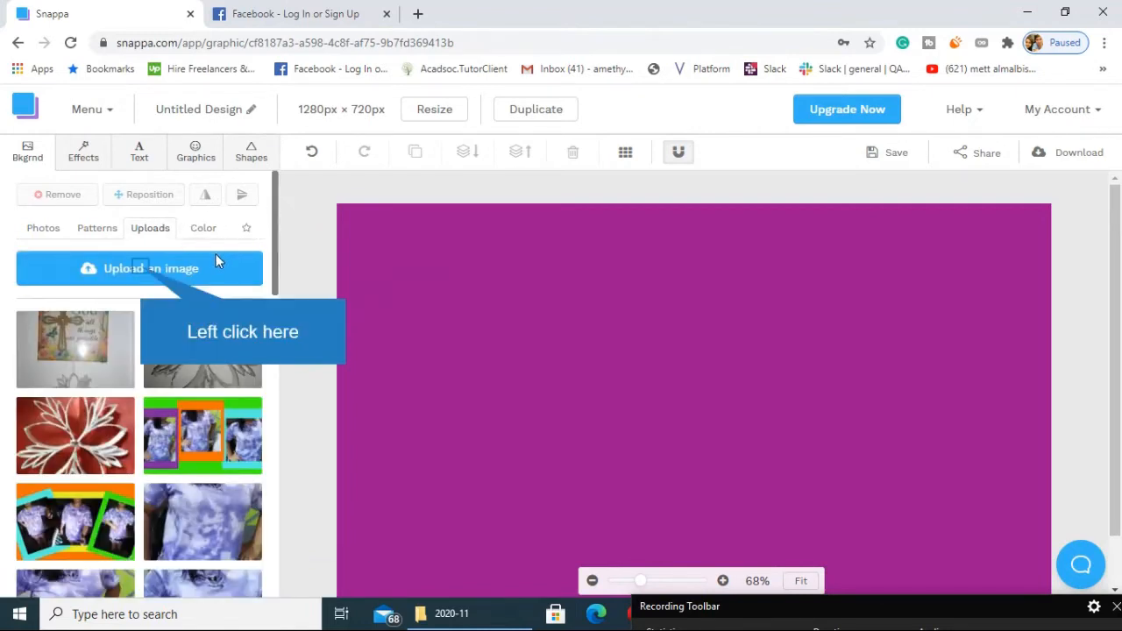
{"action": "left_click", "coordinate": [157, 268]}
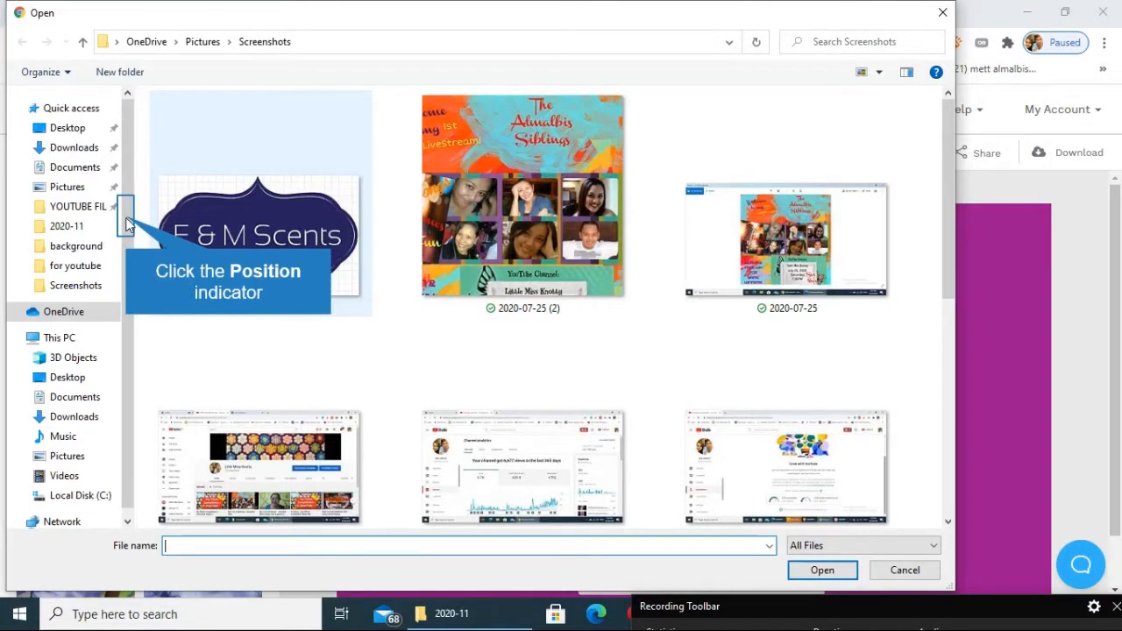
{"action": "left_click_drag", "start_coordinate": [128, 223], "coordinate": [134, 161]}
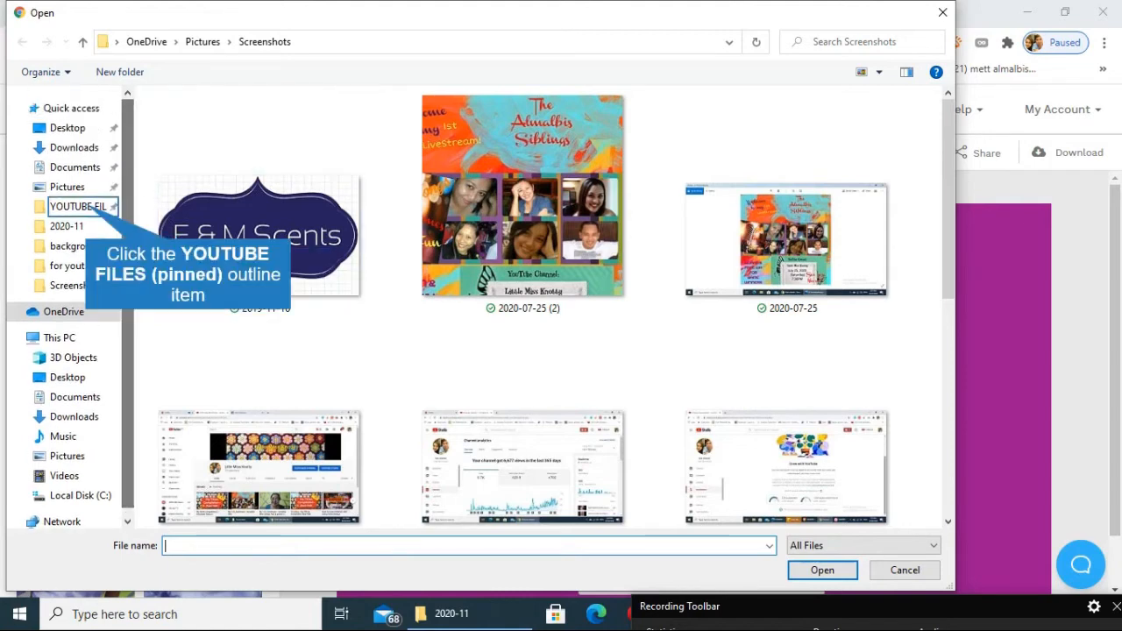
{"action": "left_click", "coordinate": [79, 206]}
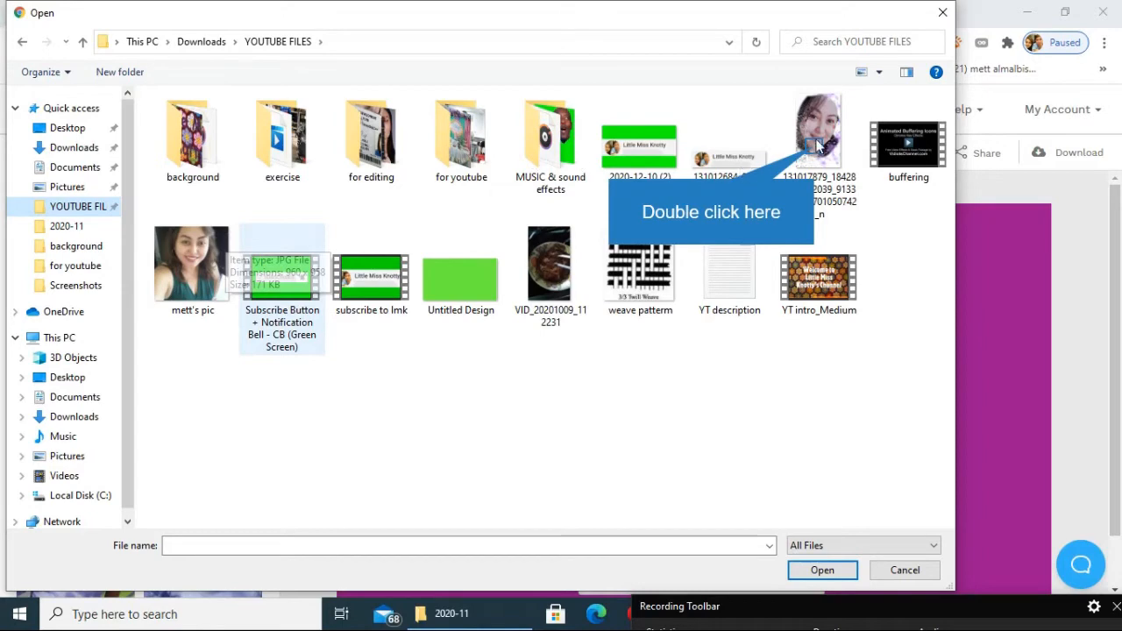
{"action": "double_click", "coordinate": [817, 150]}
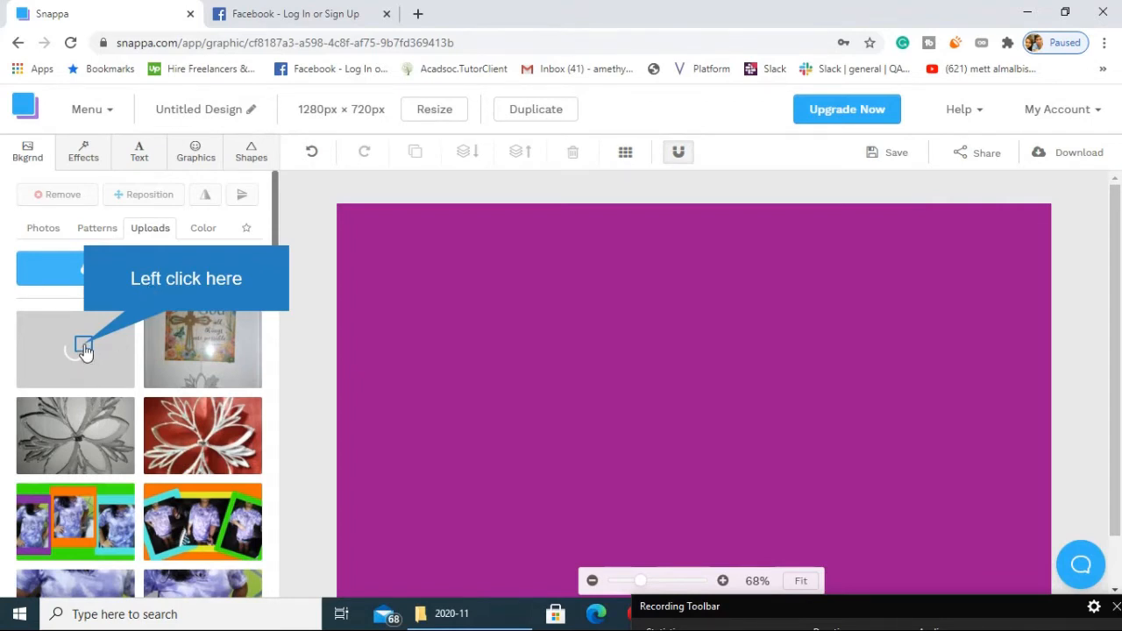
{"action": "left_click", "coordinate": [84, 348]}
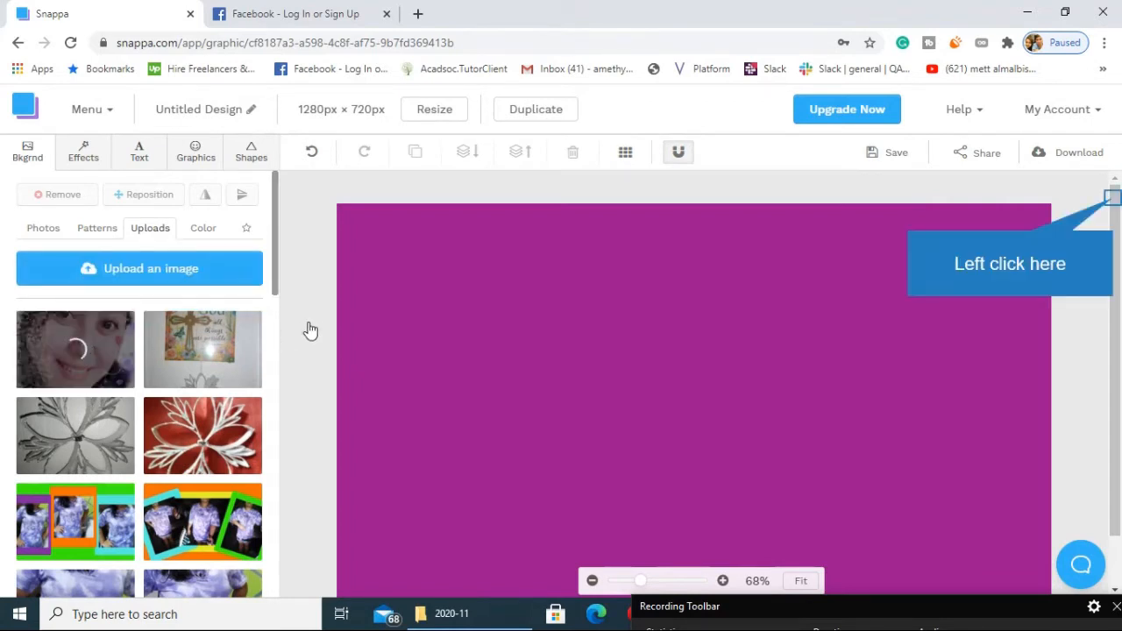
{"action": "left_click_drag", "start_coordinate": [1114, 202], "coordinate": [1118, 215]}
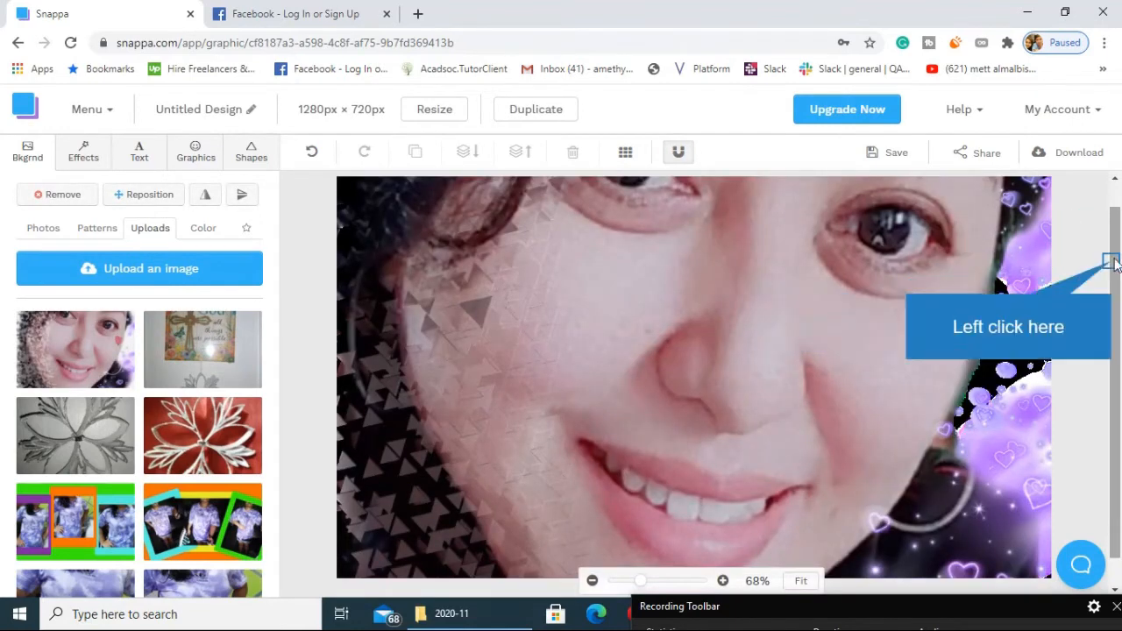
{"action": "scroll", "coordinate": [1111, 266], "scroll_direction": "up", "scroll_amount": 1}
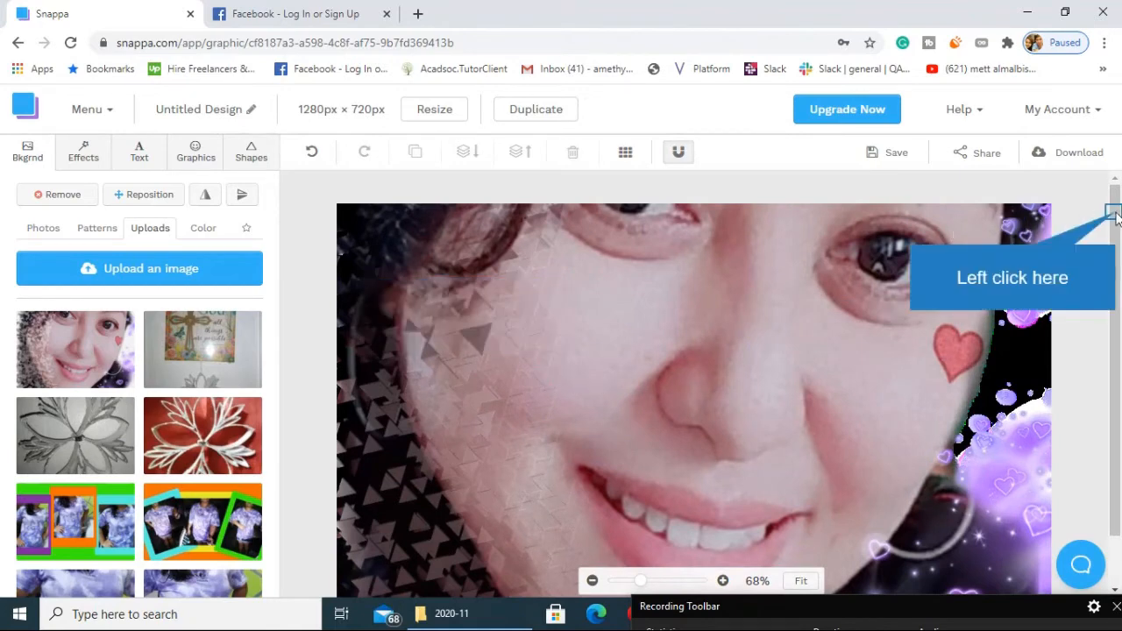
{"action": "left_click_drag", "start_coordinate": [1116, 217], "coordinate": [1116, 171]}
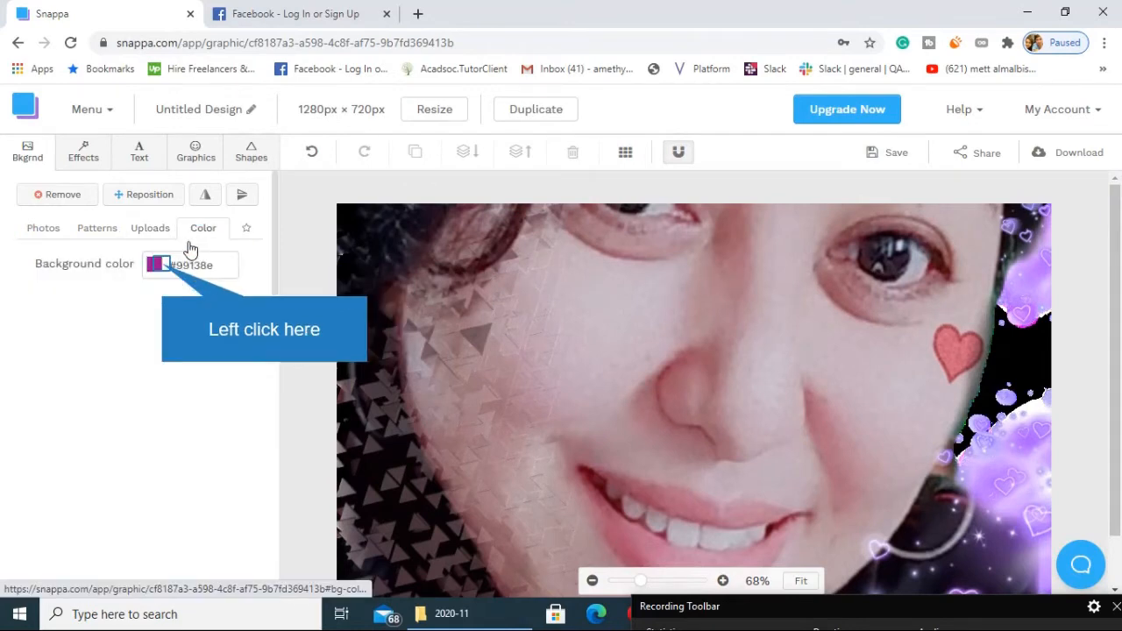
Change the canvas background colour to #940a89 using the custom colour picker.
{"action": "left_click", "coordinate": [158, 264]}
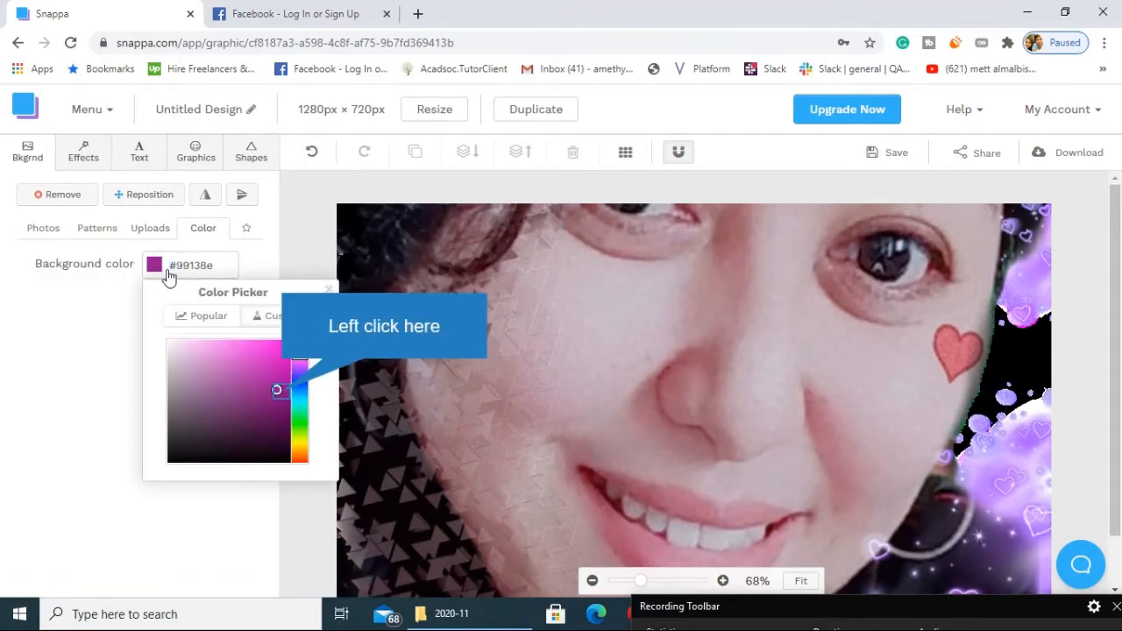
{"action": "left_click", "coordinate": [281, 392]}
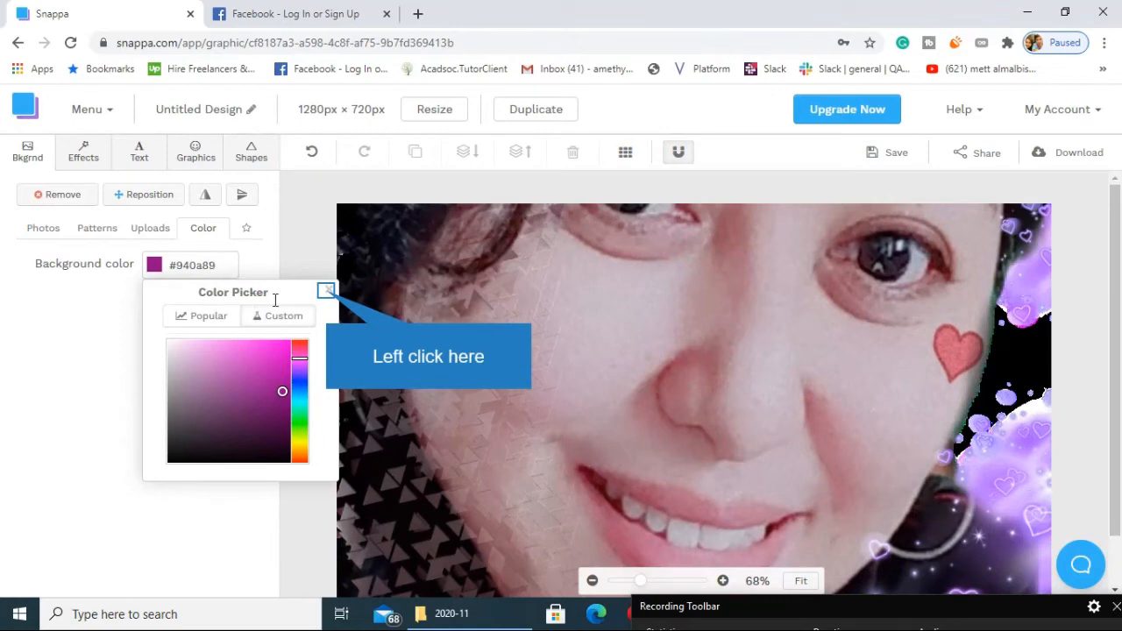
{"action": "left_click", "coordinate": [326, 290]}
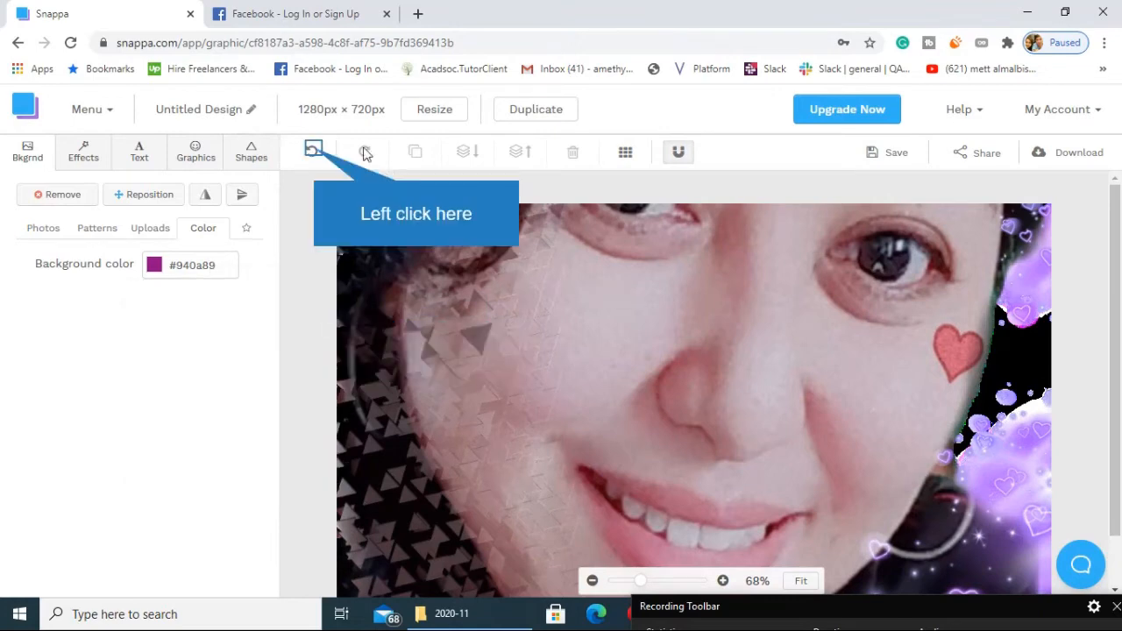
Undo the recent background changes back to the plain #99138e canvas without the portrait image.
{"action": "left_click", "coordinate": [312, 150]}
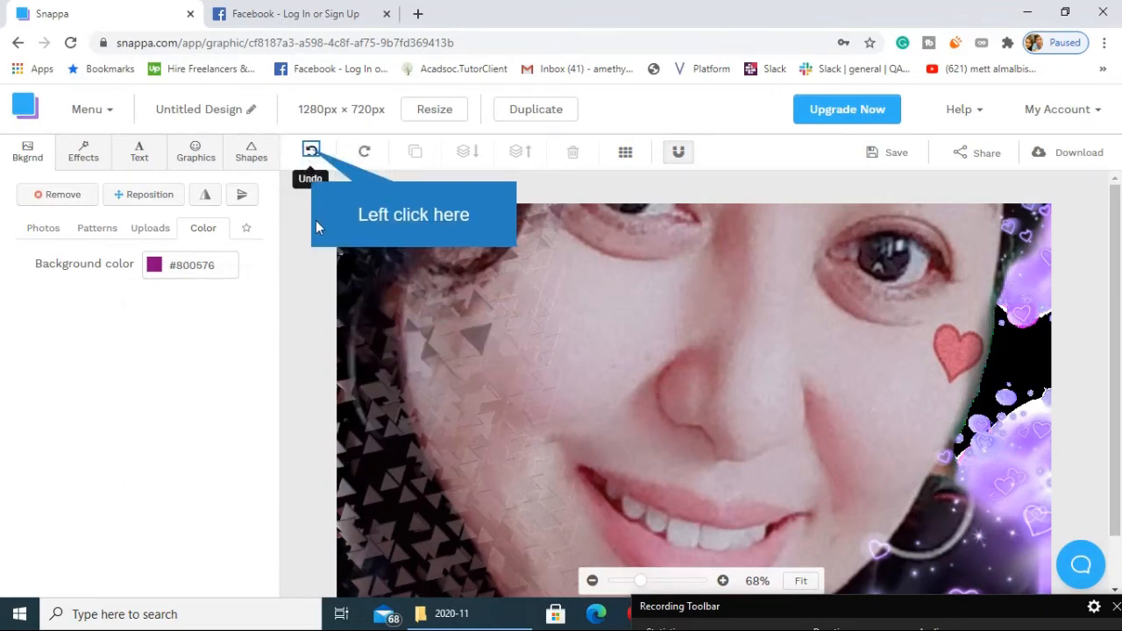
{"action": "left_click", "coordinate": [312, 151]}
{"action": "left_click", "coordinate": [312, 152]}
{"action": "left_click", "coordinate": [311, 151]}
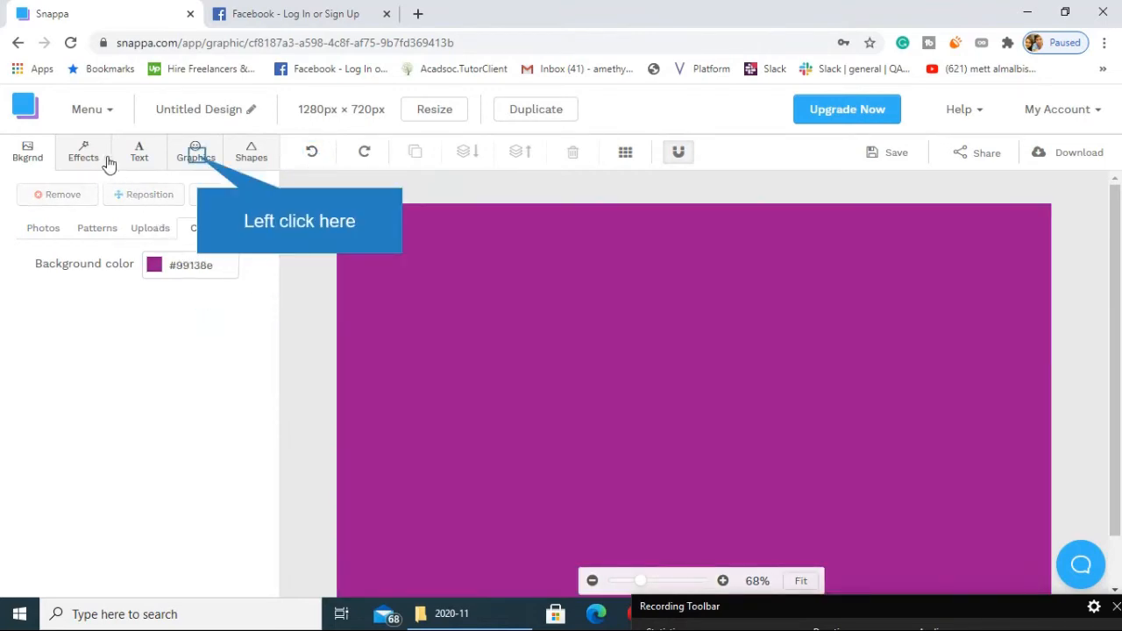
Browse the available icons, vectors and photos, and add the uploaded purple-hearts portrait to the canvas as a graphic.
{"action": "left_click", "coordinate": [195, 157]}
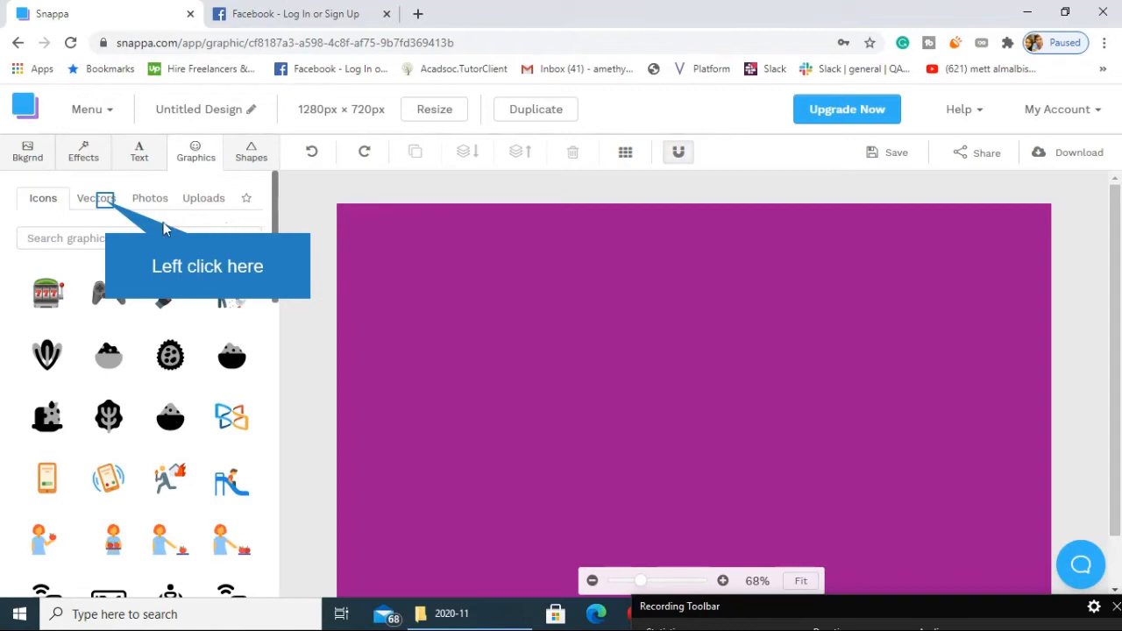
{"action": "left_click", "coordinate": [107, 203]}
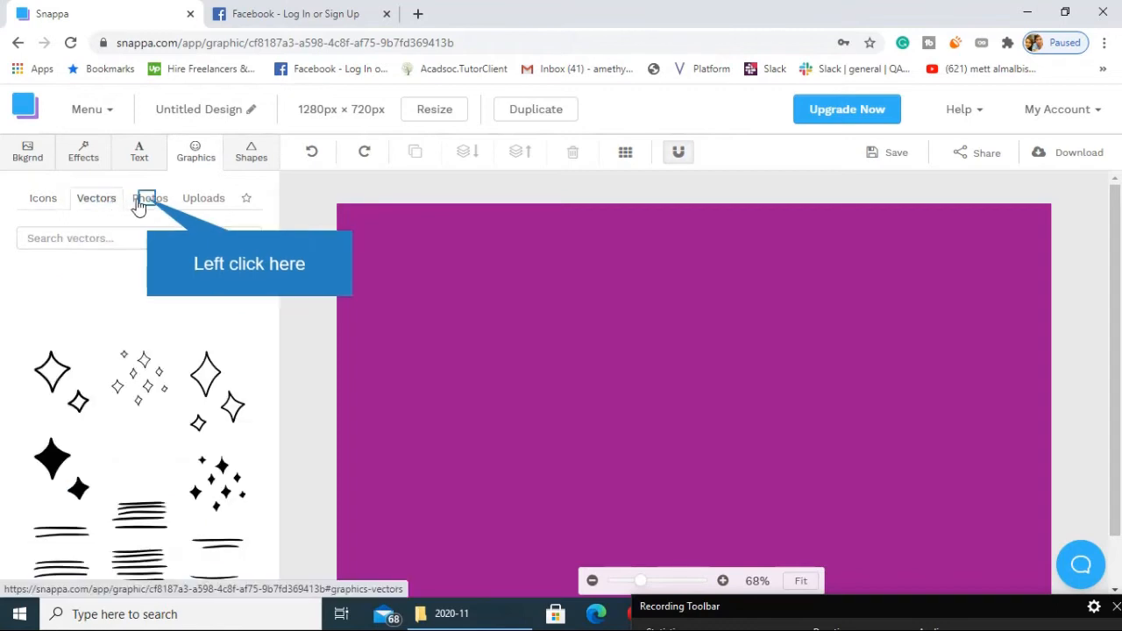
{"action": "left_click", "coordinate": [149, 209]}
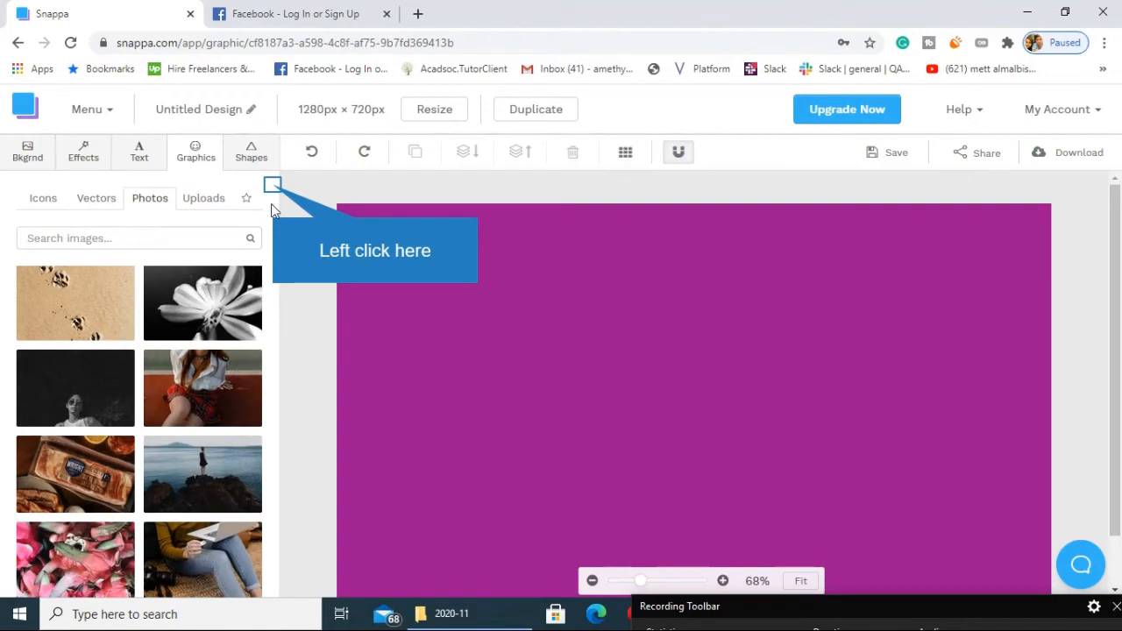
{"action": "mouse_move", "coordinate": [272, 189]}
{"action": "left_mouse_down"}
{"action": "mouse_move", "coordinate": [275, 250]}
{"action": "mouse_move", "coordinate": [276, 175]}
{"action": "left_mouse_up"}
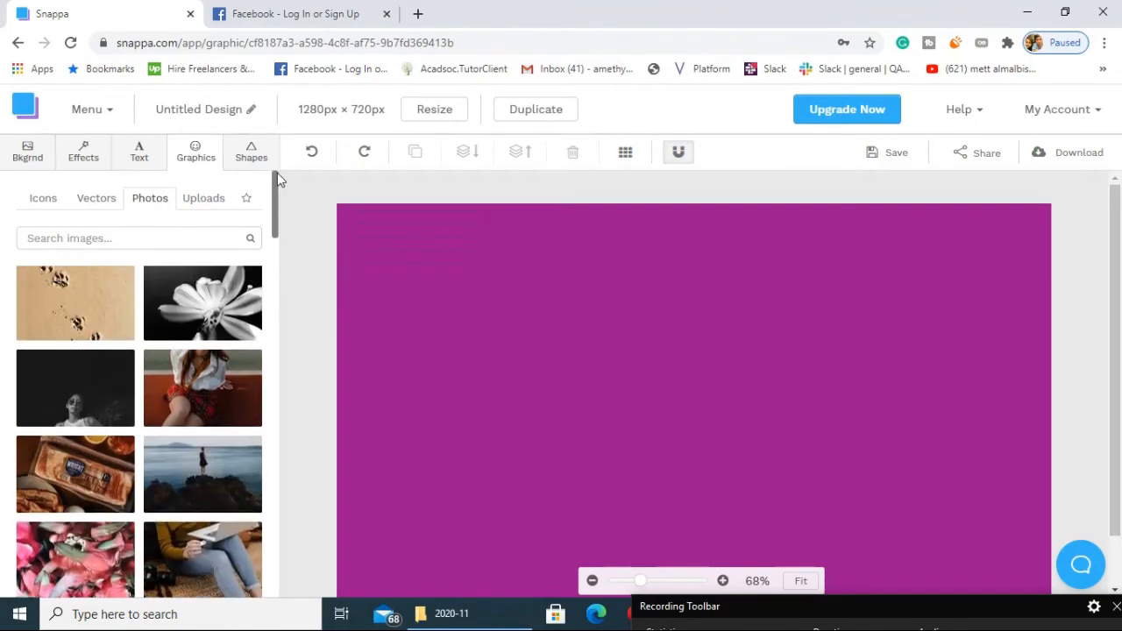
{"action": "left_click", "coordinate": [210, 198]}
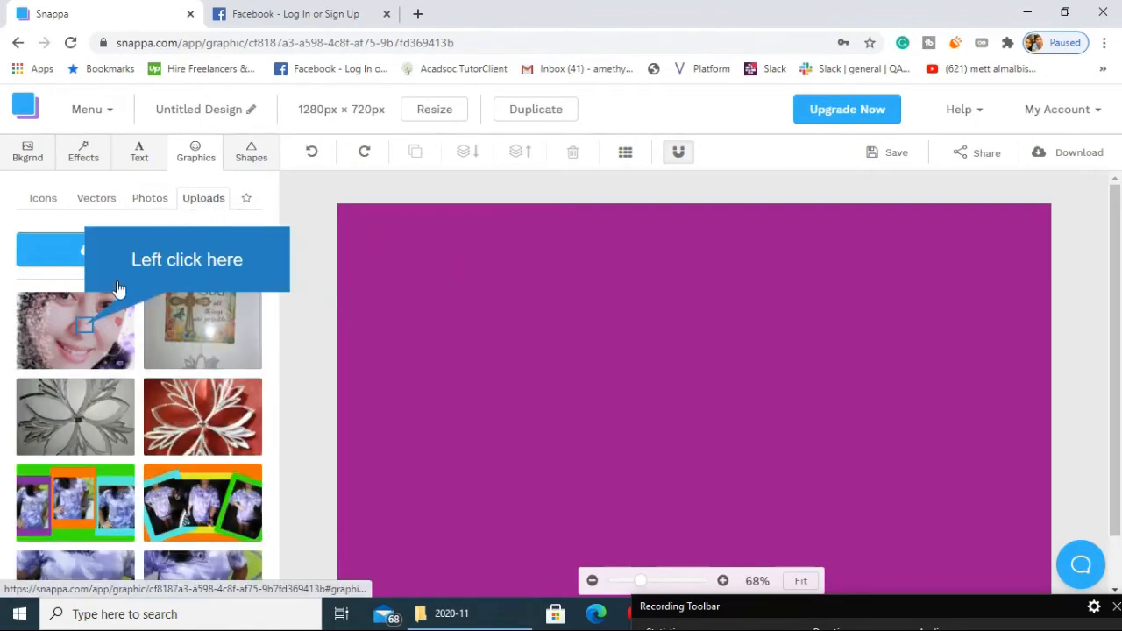
{"action": "left_click", "coordinate": [88, 332]}
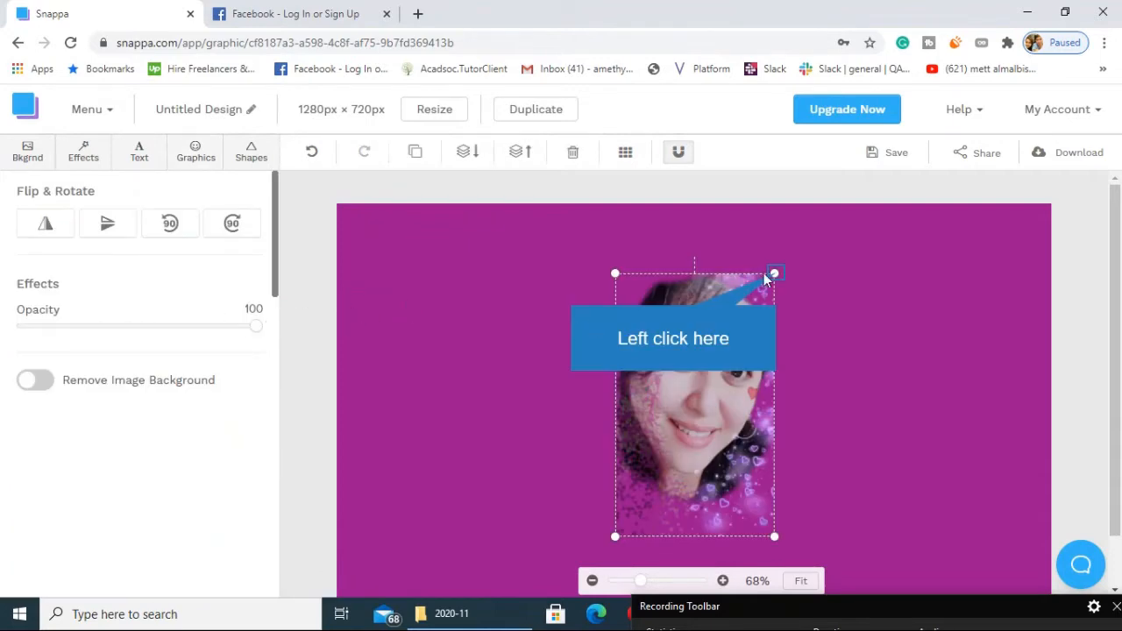
Enlarge the portrait graphic to nearly the full canvas height and place it along the canvas's right side.
{"action": "left_click_drag", "start_coordinate": [775, 273], "coordinate": [860, 251]}
{"action": "left_click_drag", "start_coordinate": [751, 321], "coordinate": [910, 421]}
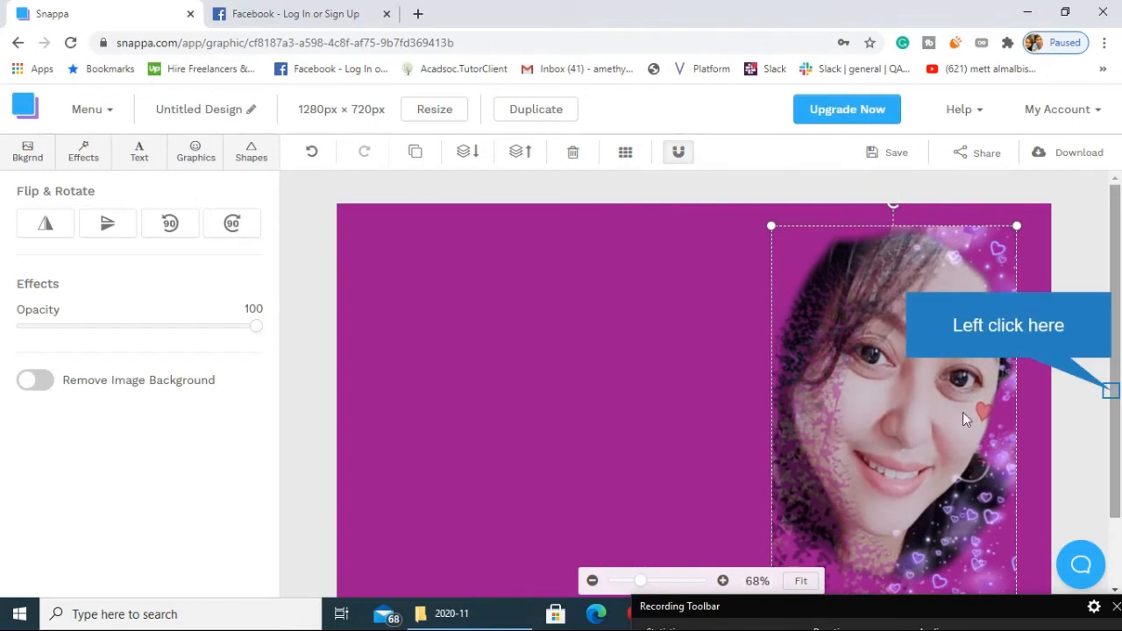
{"action": "left_click_drag", "start_coordinate": [1115, 404], "coordinate": [1118, 450]}
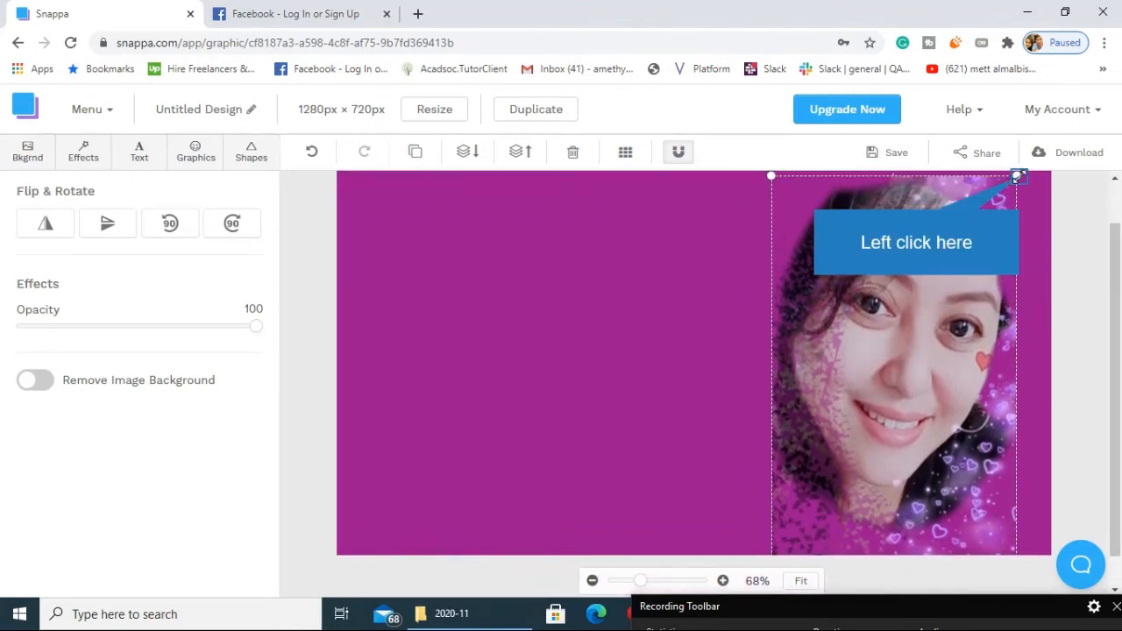
{"action": "left_click_drag", "start_coordinate": [1019, 176], "coordinate": [1003, 212]}
{"action": "left_click_drag", "start_coordinate": [967, 261], "coordinate": [994, 228]}
{"action": "left_click", "coordinate": [477, 338]}
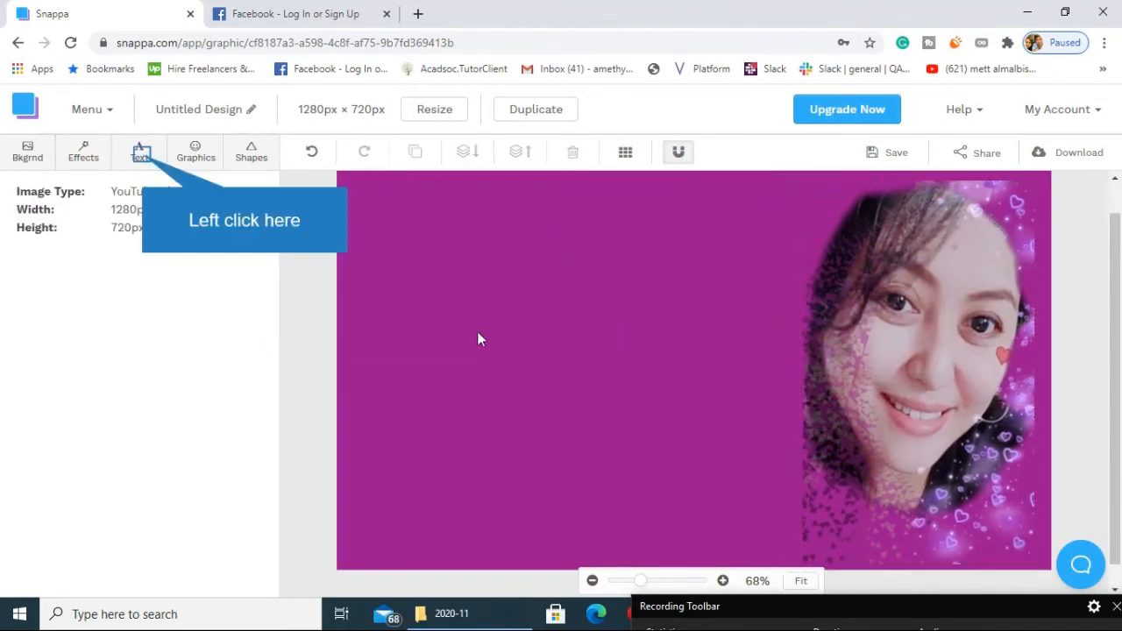
Add a solid rounded square shape to the canvas and select it.
{"action": "left_click", "coordinate": [140, 156]}
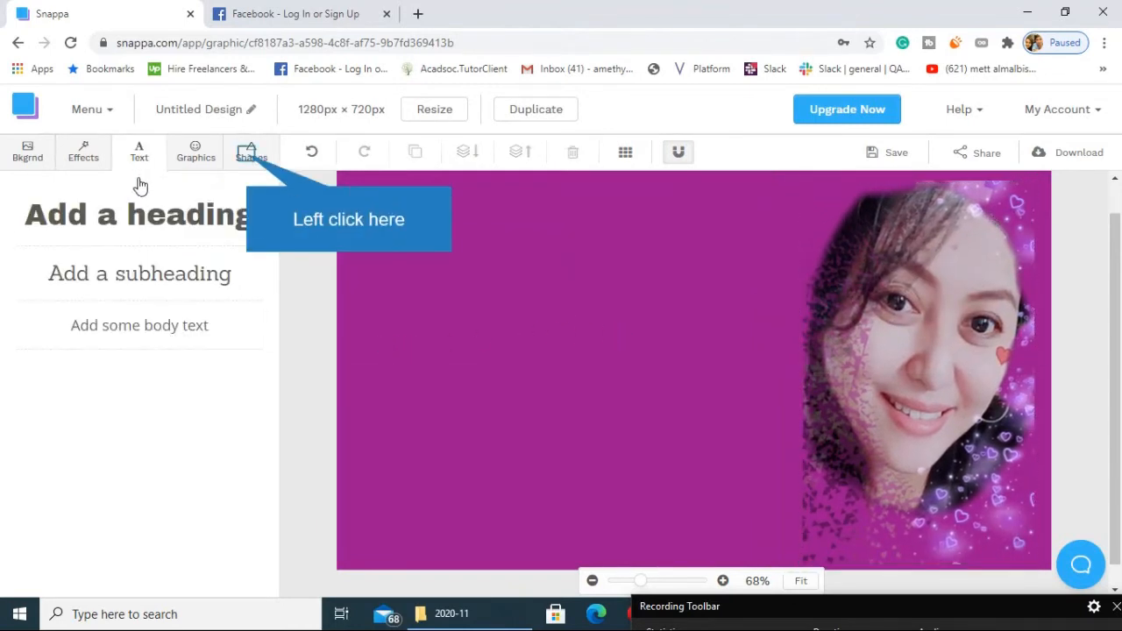
{"action": "left_click", "coordinate": [247, 156]}
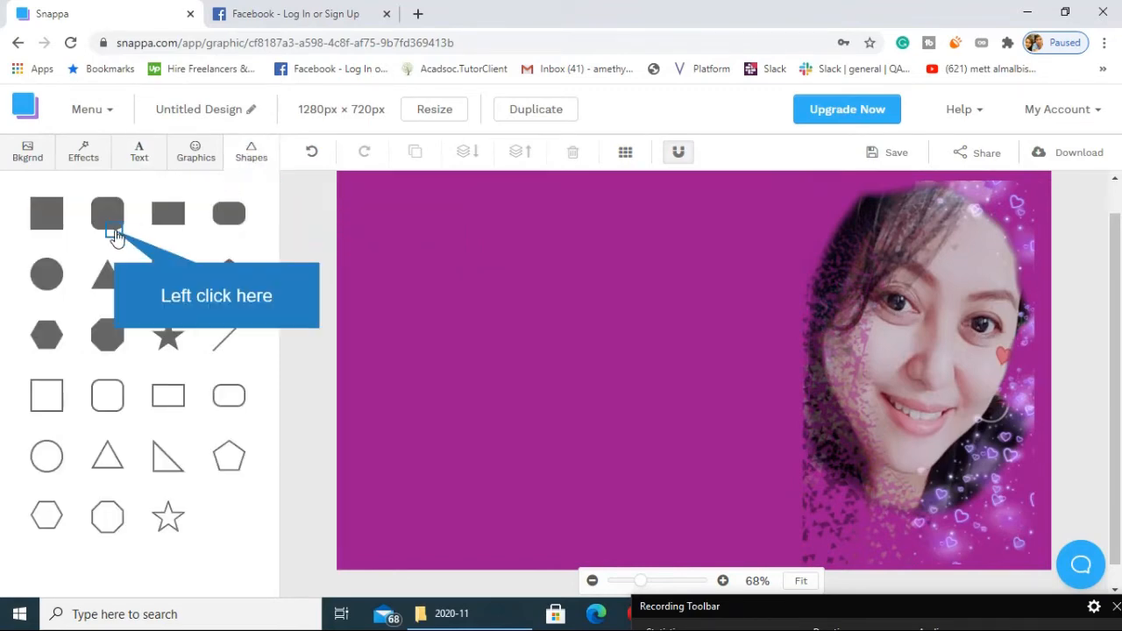
{"action": "left_click", "coordinate": [113, 229]}
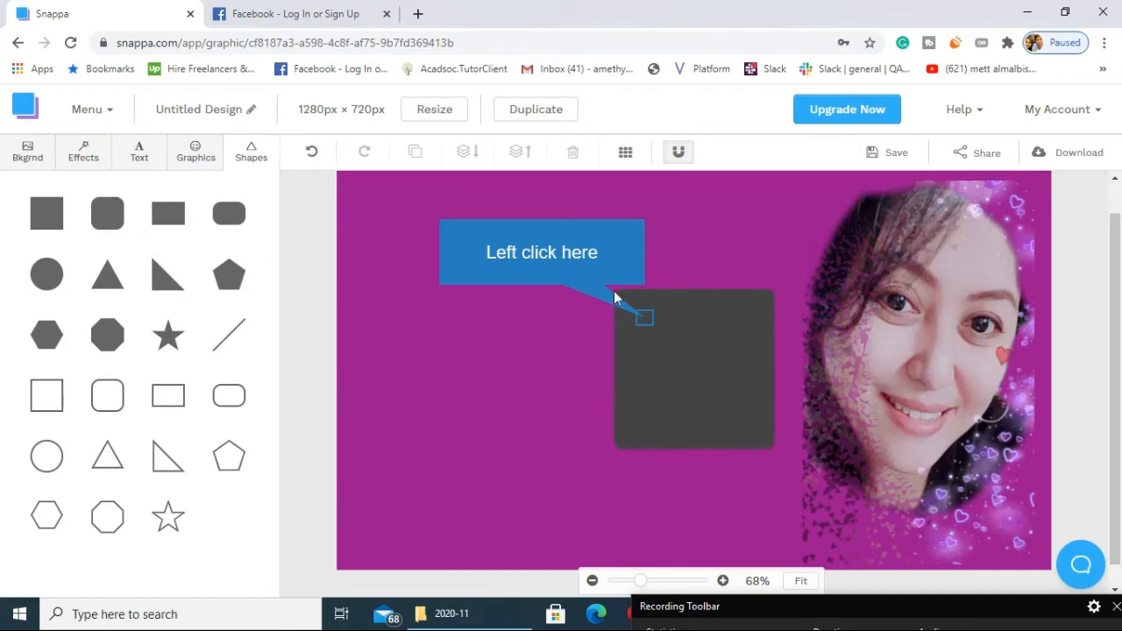
{"action": "left_click", "coordinate": [638, 311]}
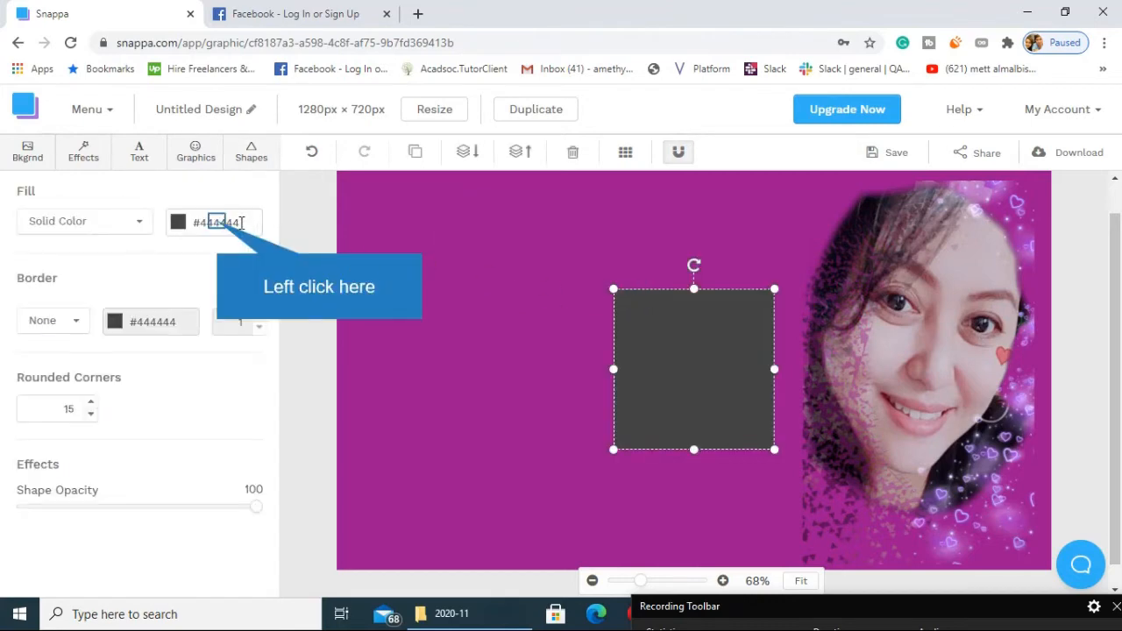
Set the rounded square's fill to the custom blue colour #0eb1f2.
{"action": "left_click", "coordinate": [219, 224]}
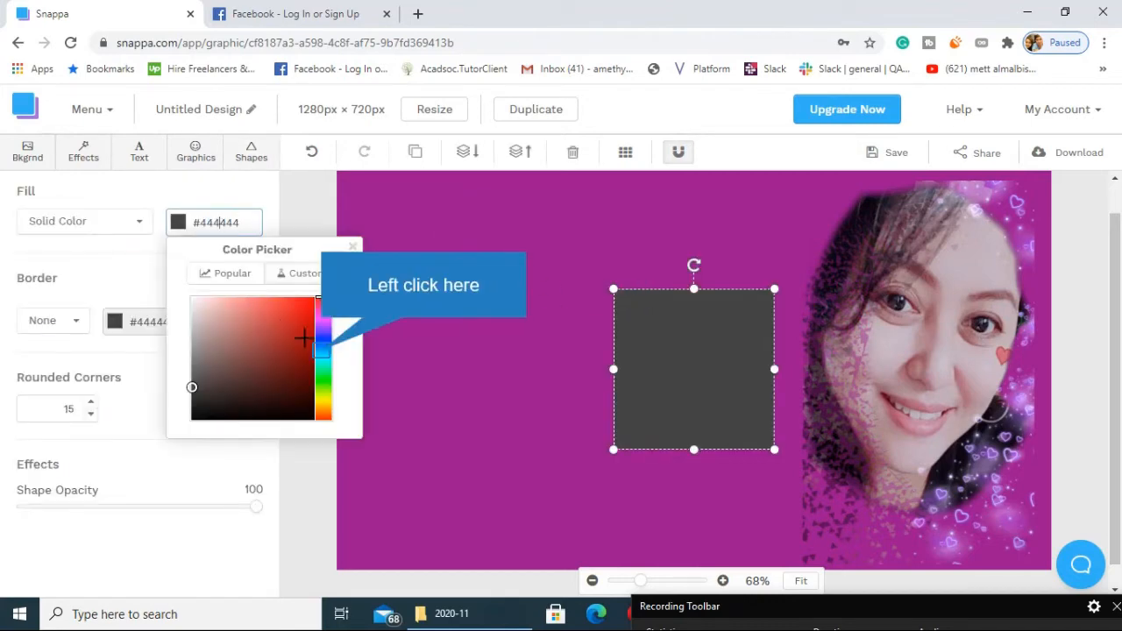
{"action": "left_click", "coordinate": [322, 351]}
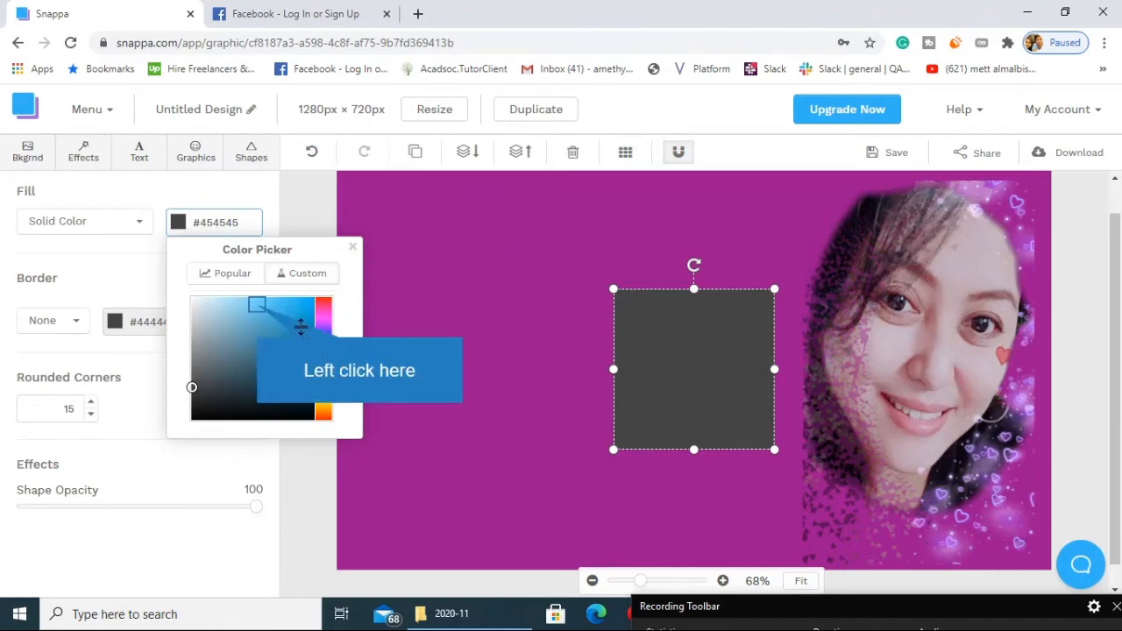
{"action": "left_click", "coordinate": [257, 305]}
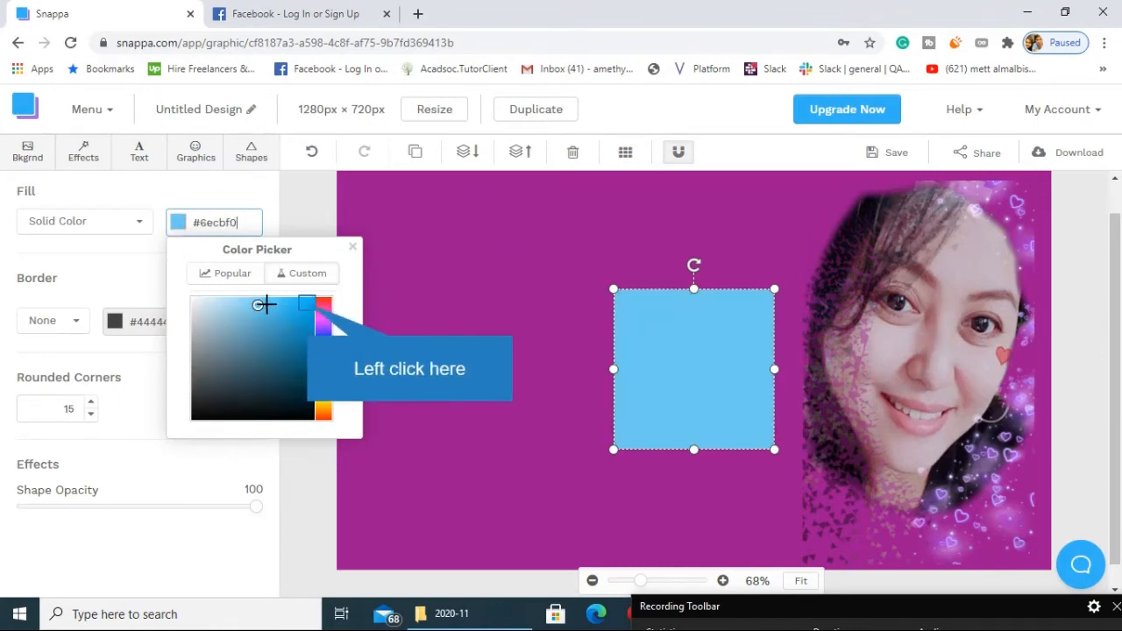
{"action": "left_click", "coordinate": [307, 303]}
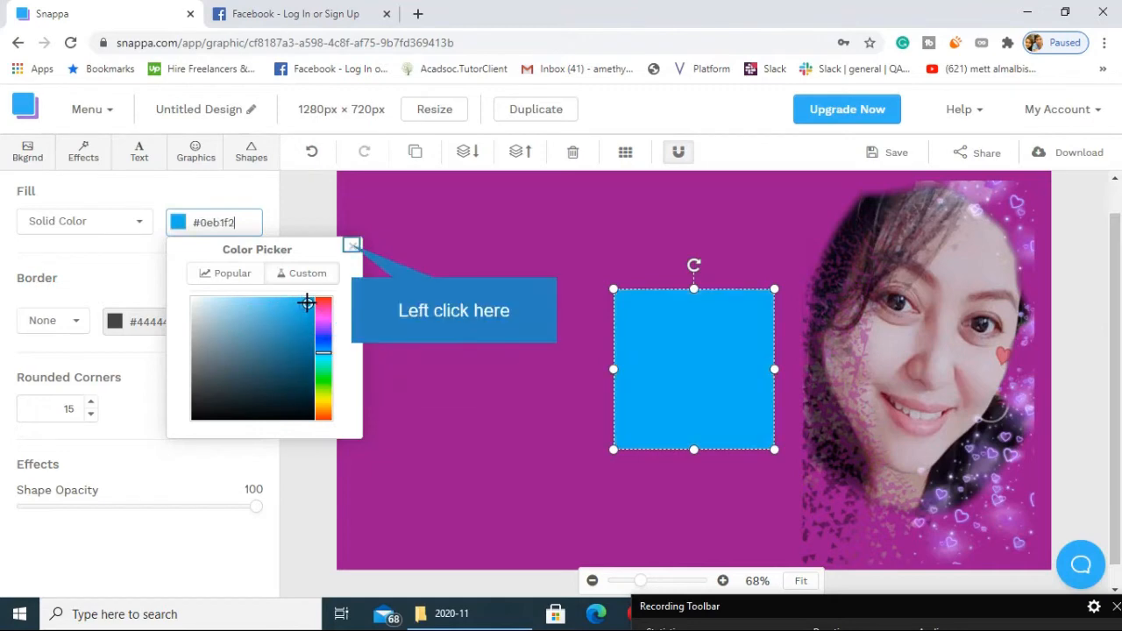
{"action": "left_click", "coordinate": [350, 245]}
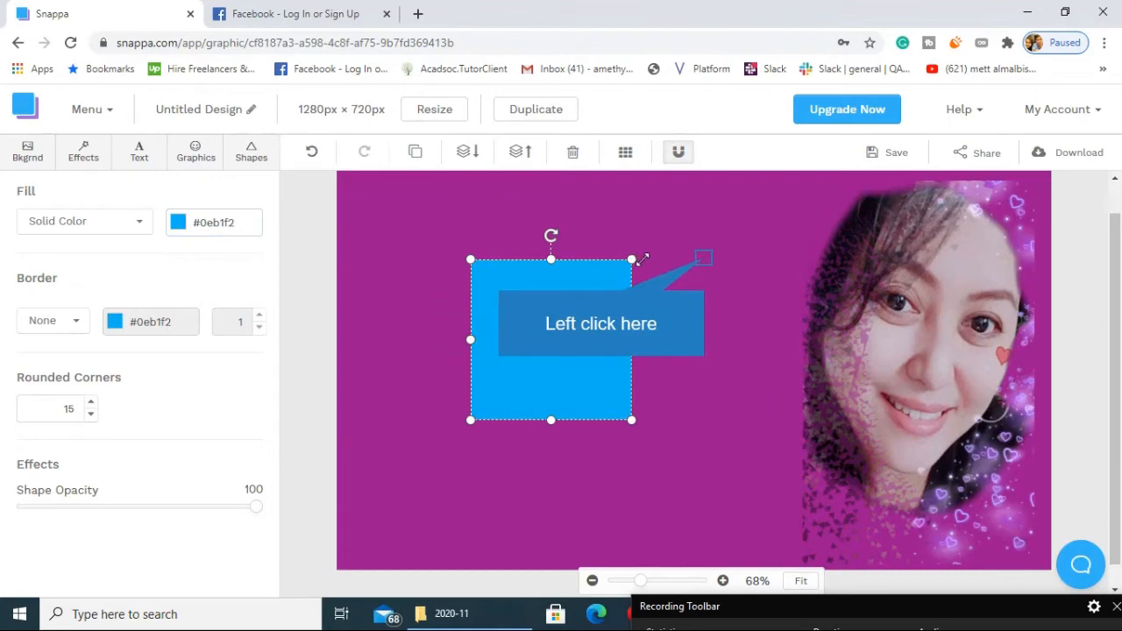
Enlarge the blue square and position it in the left half of the canvas, vertically centred beside the portrait.
{"action": "left_click", "coordinate": [702, 258]}
{"action": "left_click", "coordinate": [611, 279]}
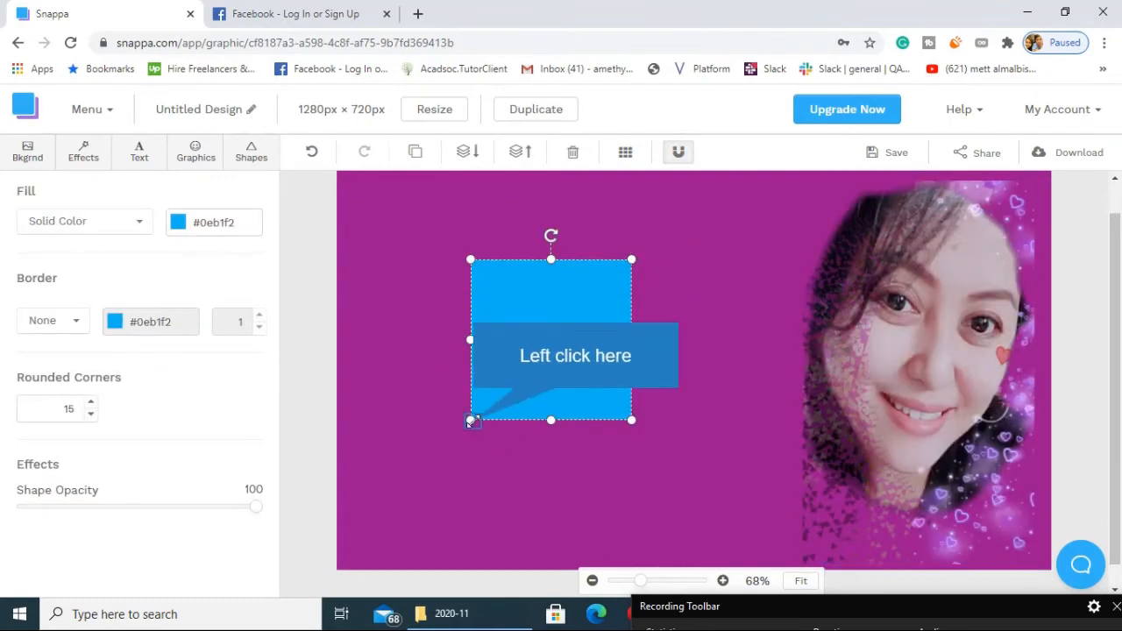
{"action": "left_click_drag", "start_coordinate": [471, 420], "coordinate": [400, 531]}
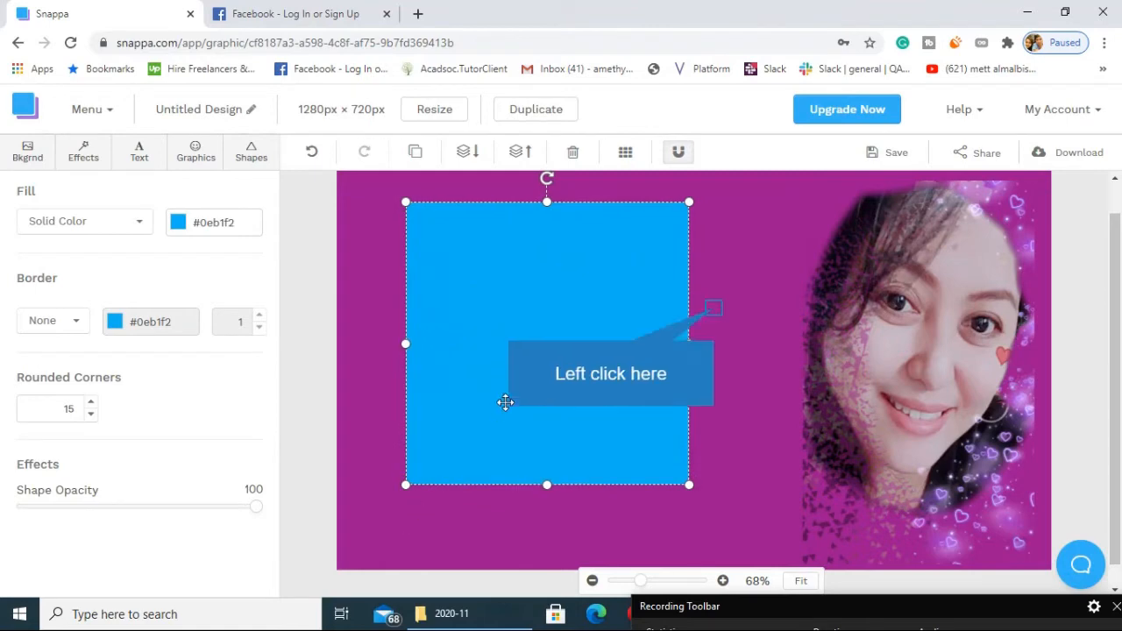
{"action": "left_click", "coordinate": [714, 308]}
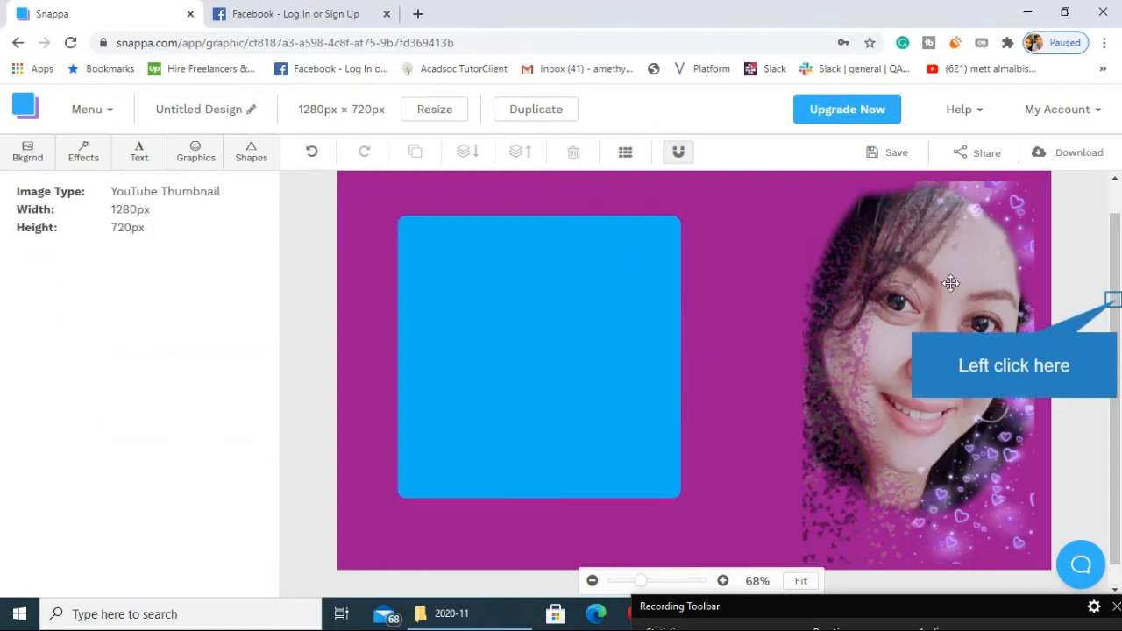
{"action": "left_click", "coordinate": [1116, 303]}
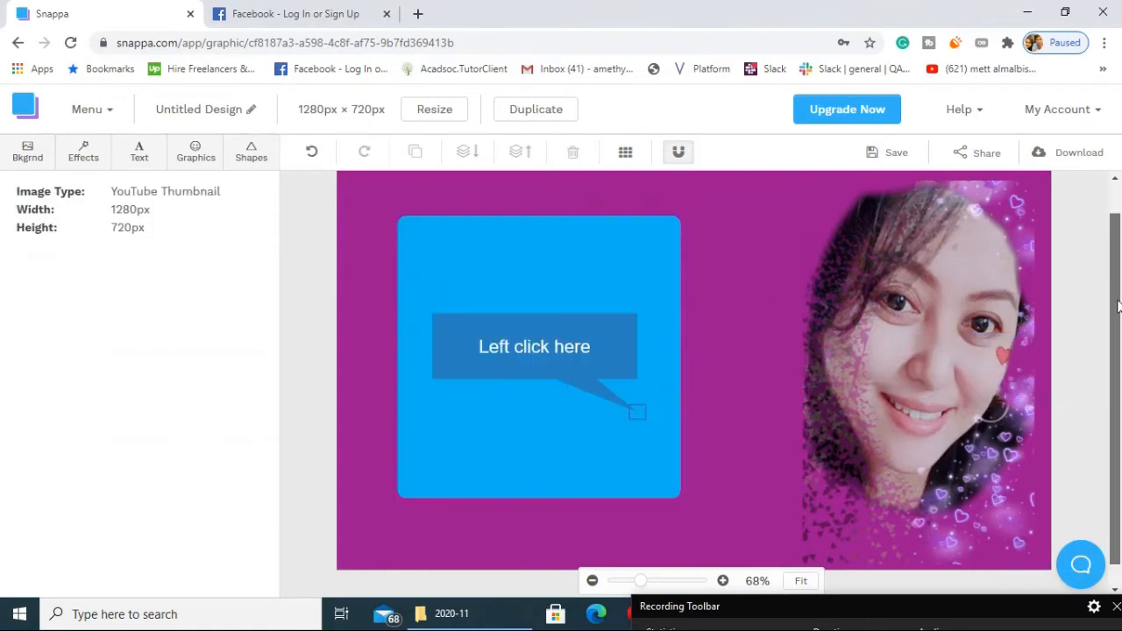
{"action": "left_click", "coordinate": [637, 412]}
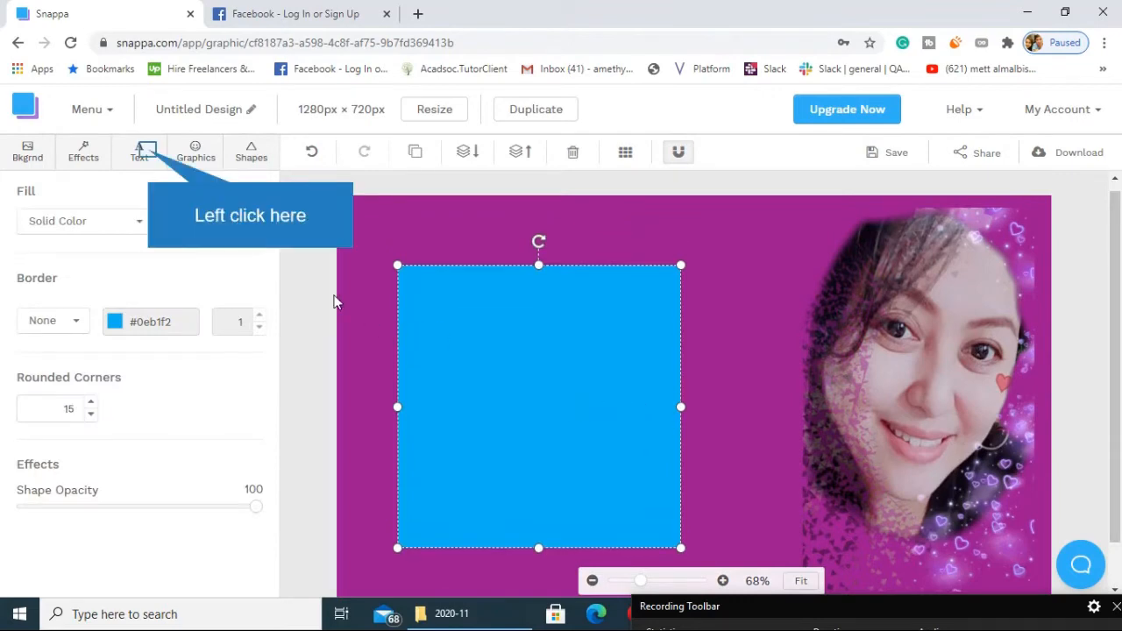
Add a body text box and place it on the blue square, slightly above its middle.
{"action": "left_click", "coordinate": [149, 156]}
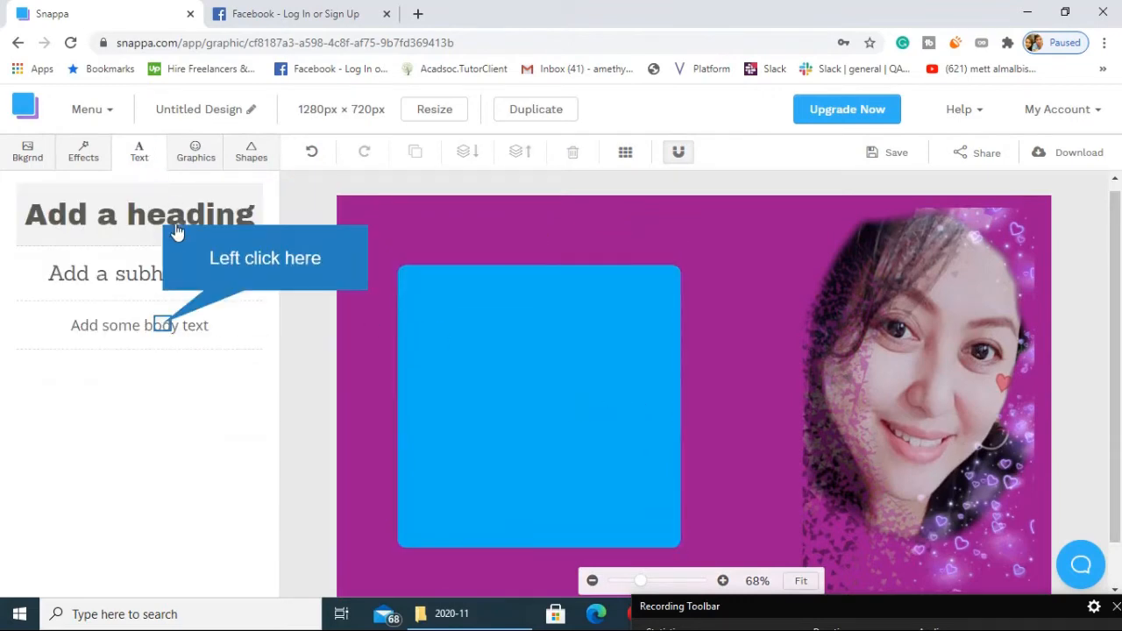
{"action": "left_click", "coordinate": [162, 326]}
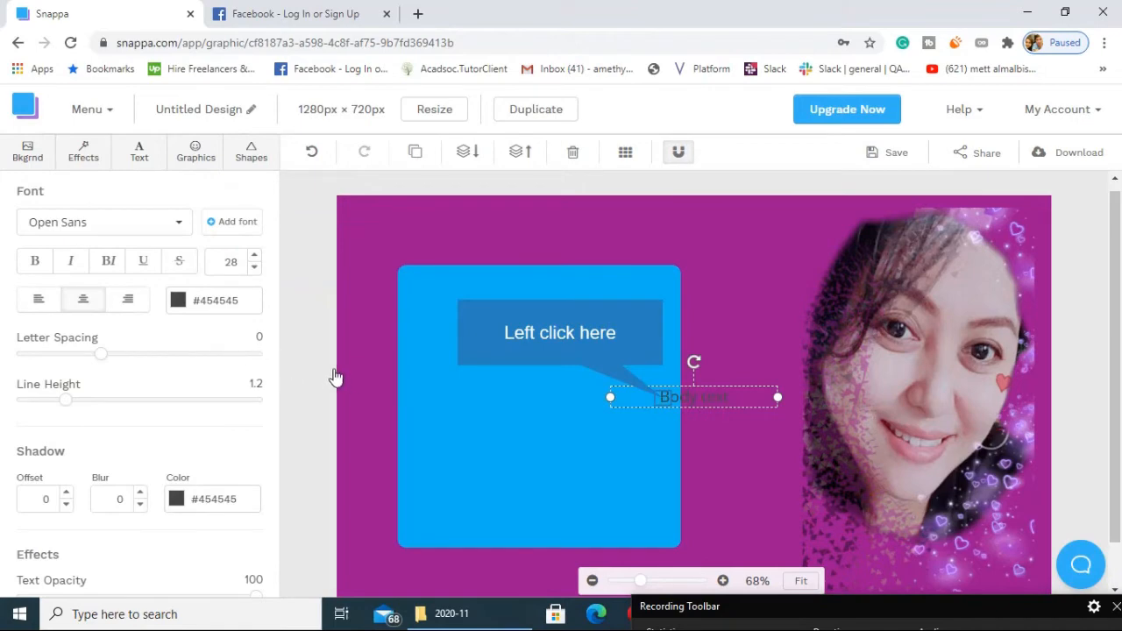
{"action": "left_click_drag", "start_coordinate": [663, 390], "coordinate": [491, 377]}
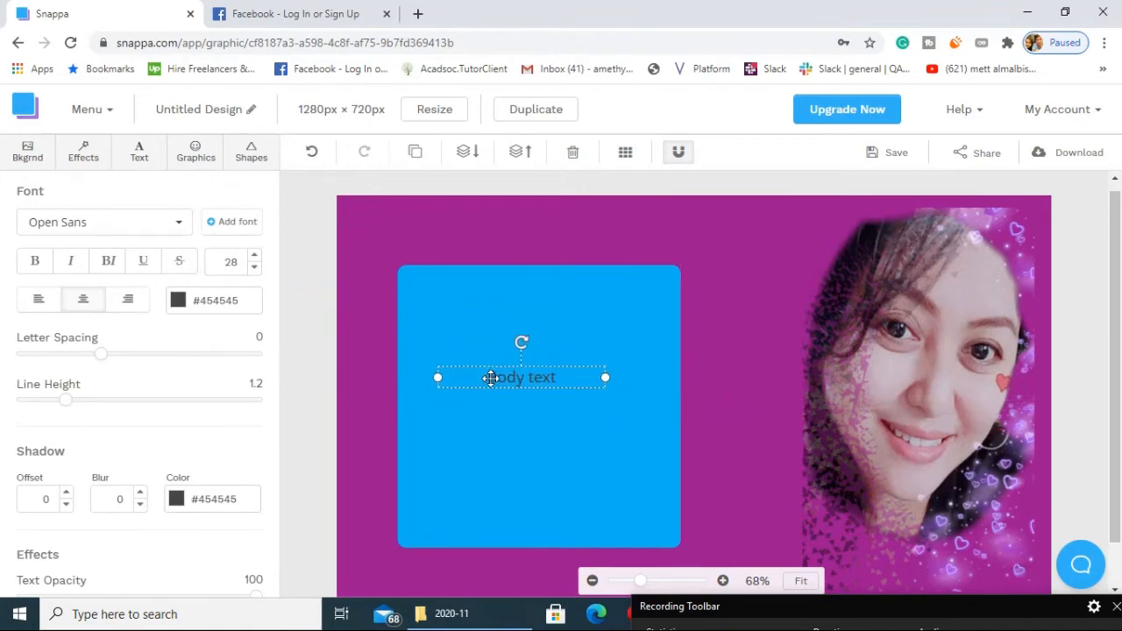
Replace the placeholder body text on the blue square with "My favorite places".
{"action": "double_click", "coordinate": [542, 372]}
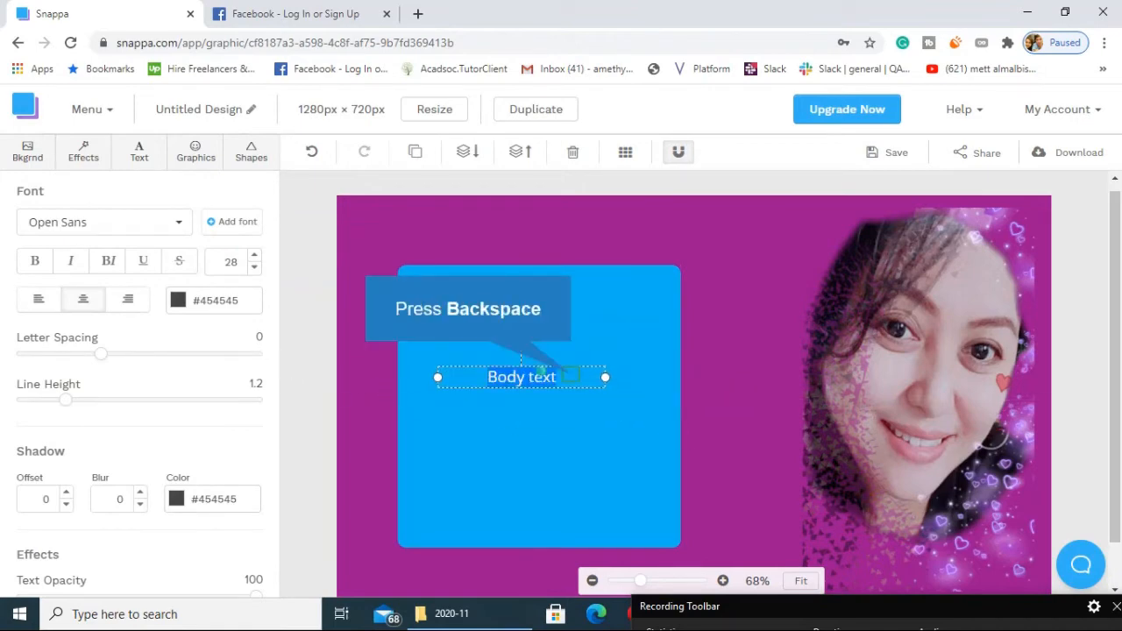
{"action": "key", "text": "BackSpace"}
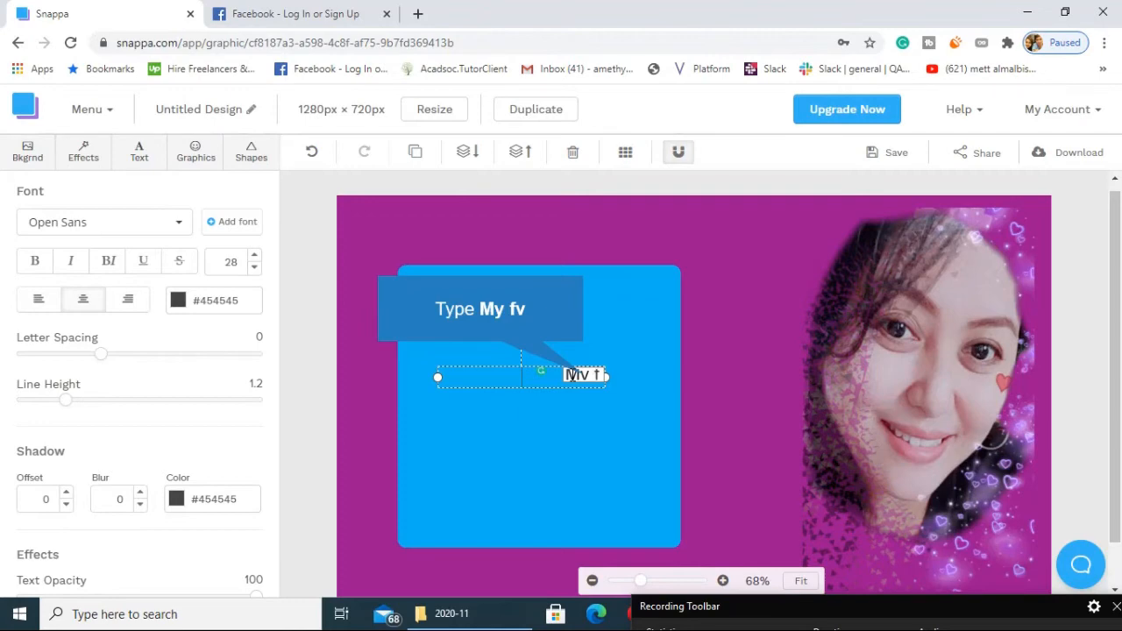
{"action": "type", "text": "v"}
{"action": "key", "text": "BackSpace"}
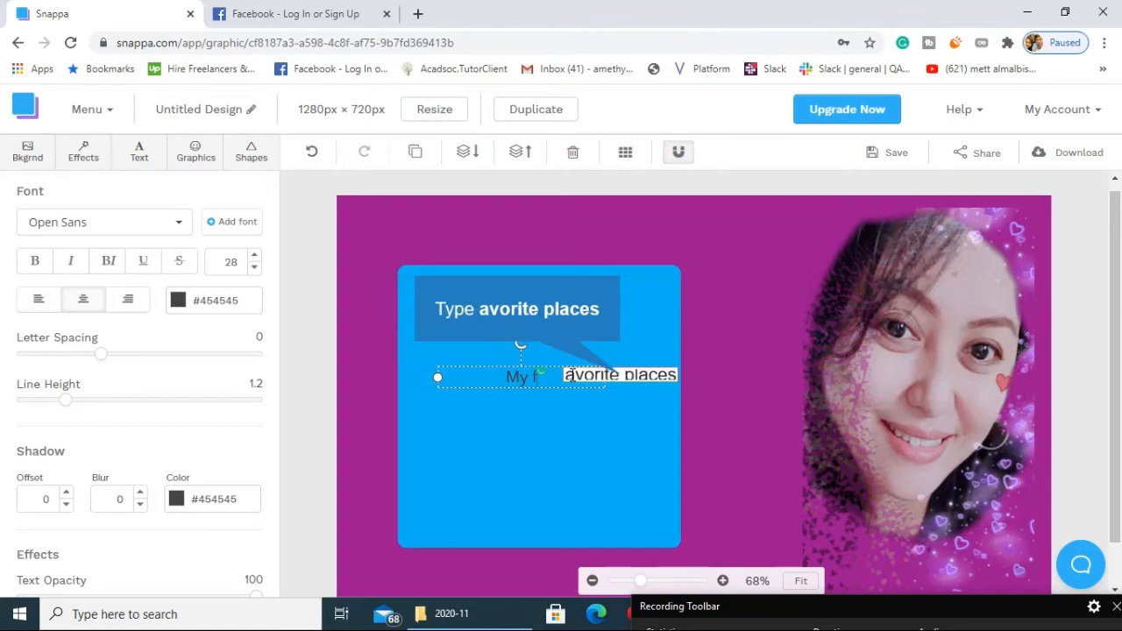
{"action": "type", "text": "avorite places"}
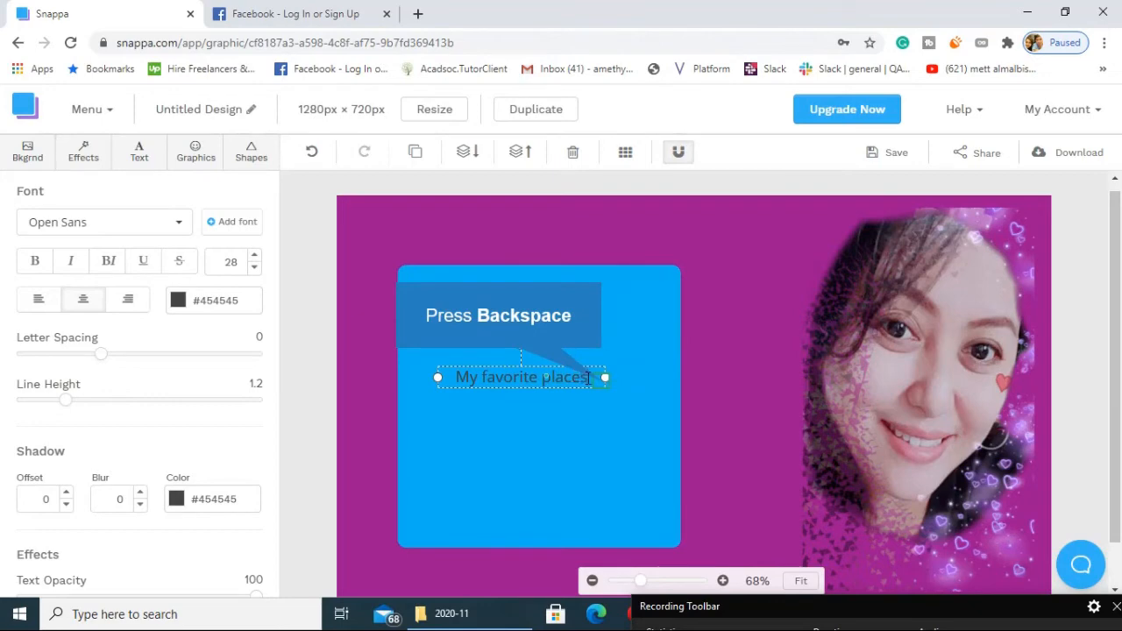
Replace the text "My favorite places" on the blue square with the featured person's first name.
{"action": "key", "text": "BackSpace"}
{"action": "key", "text": "BackSpace"}
{"action": "key", "text": "BackSpace"}
{"action": "key", "text": "BackSpace"}
{"action": "key", "text": "BackSpace"}
{"action": "key", "text": "BackSpace"}
{"action": "key", "text": "BackSpace"}
{"action": "key", "text": "BackSpace"}
{"action": "key", "text": "BackSpace"}
{"action": "key", "text": "BackSpace"}
{"action": "key", "text": "BackSpace"}
{"action": "key", "text": "BackSpace"}
{"action": "key", "text": "BackSpace"}
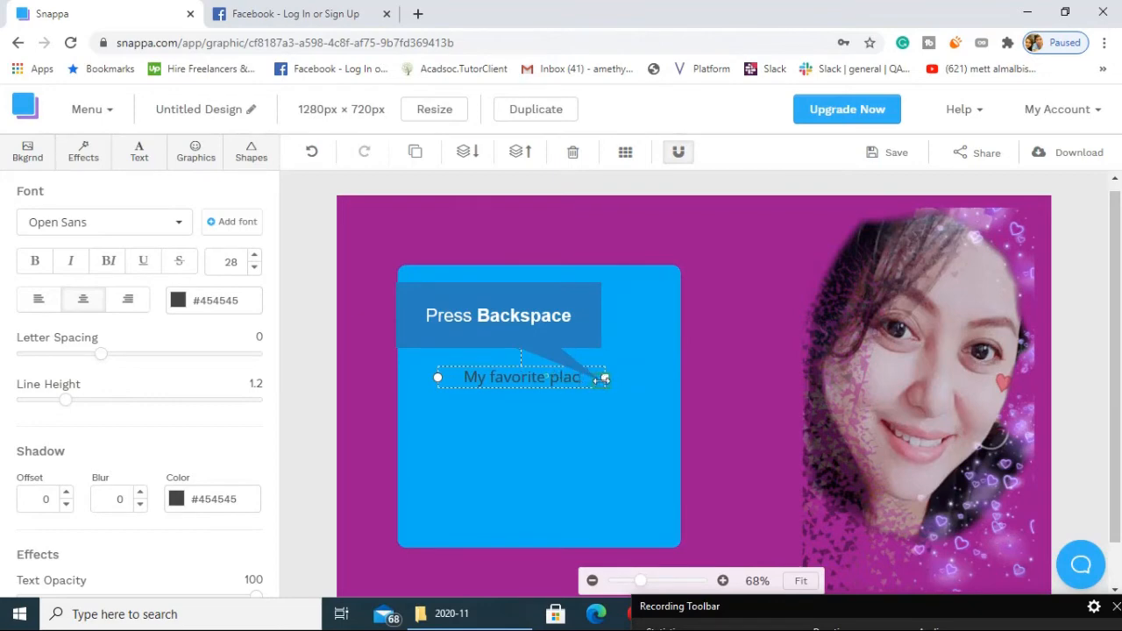
{"action": "key", "text": "BackSpace"}
{"action": "key", "text": "BackSpace"}
{"action": "key", "text": "BackSpace"}
{"action": "key", "text": "BackSpace"}
{"action": "key", "text": "BackSpace"}
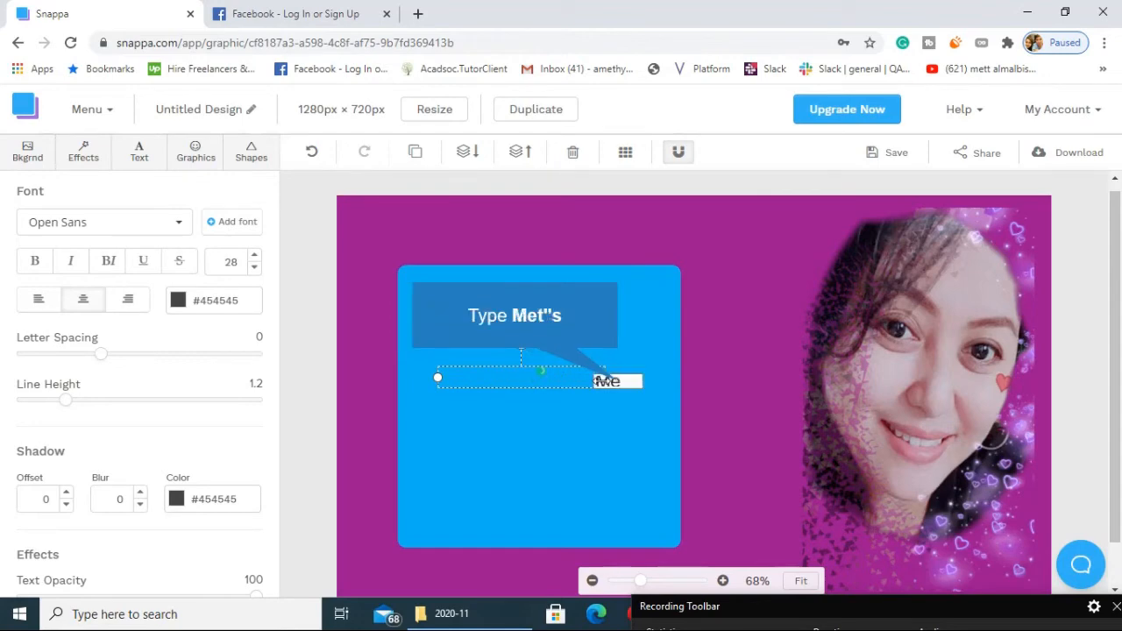
{"action": "type", "text": "Met\"s"}
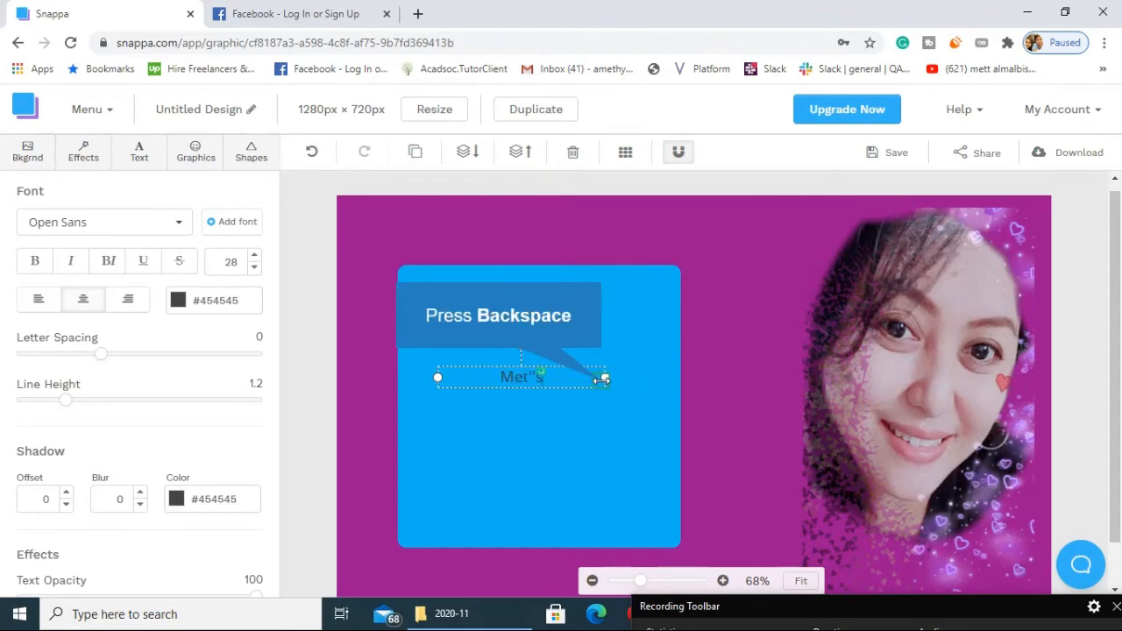
{"action": "key", "text": "BackSpace"}
{"action": "key", "text": "BackSpace"}
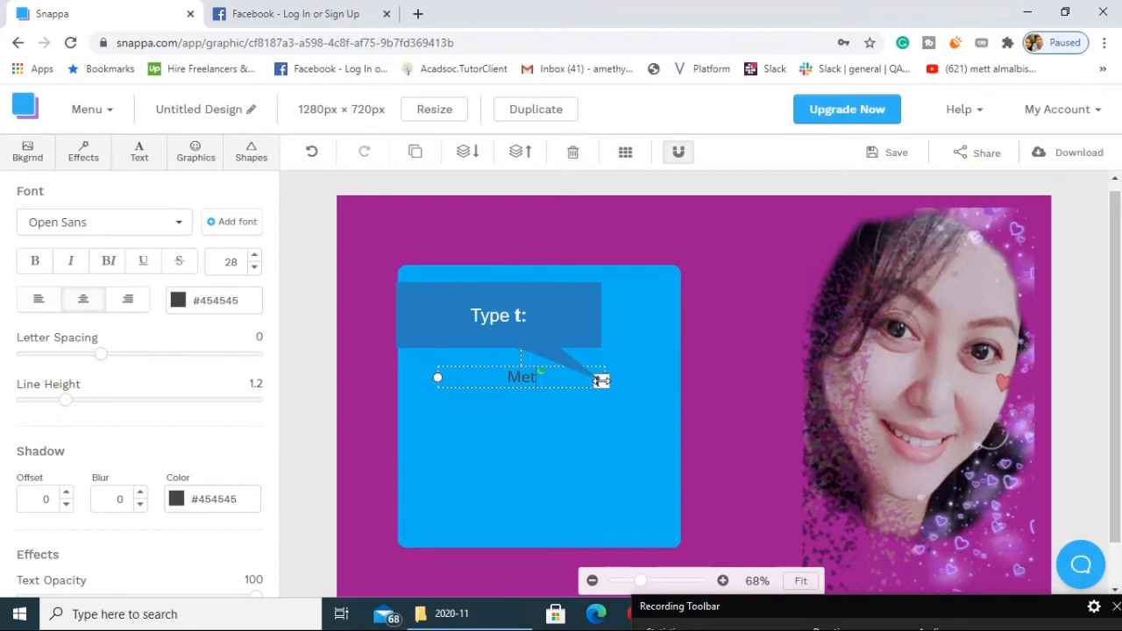
{"action": "type", "text": "t:"}
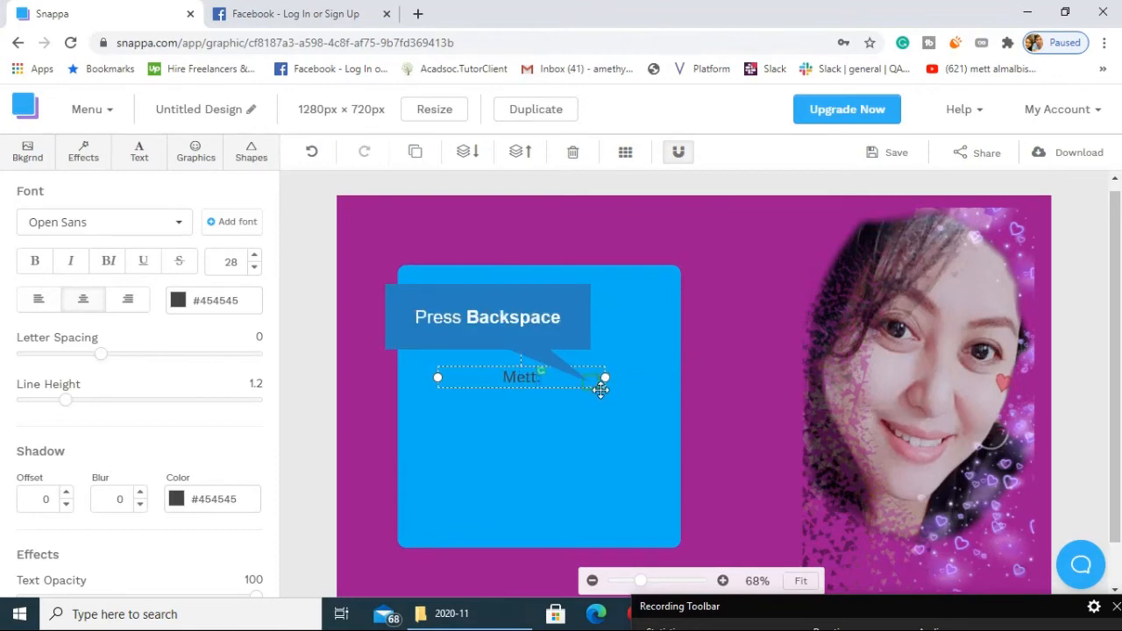
{"action": "key", "text": "BackSpace"}
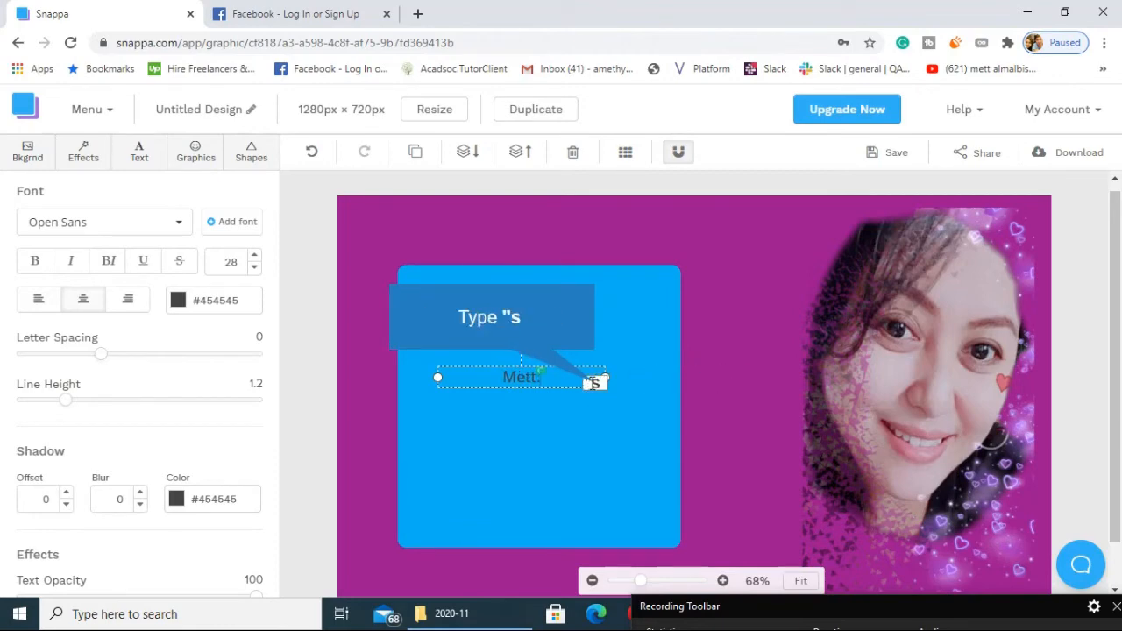
{"action": "type", "text": "\"s"}
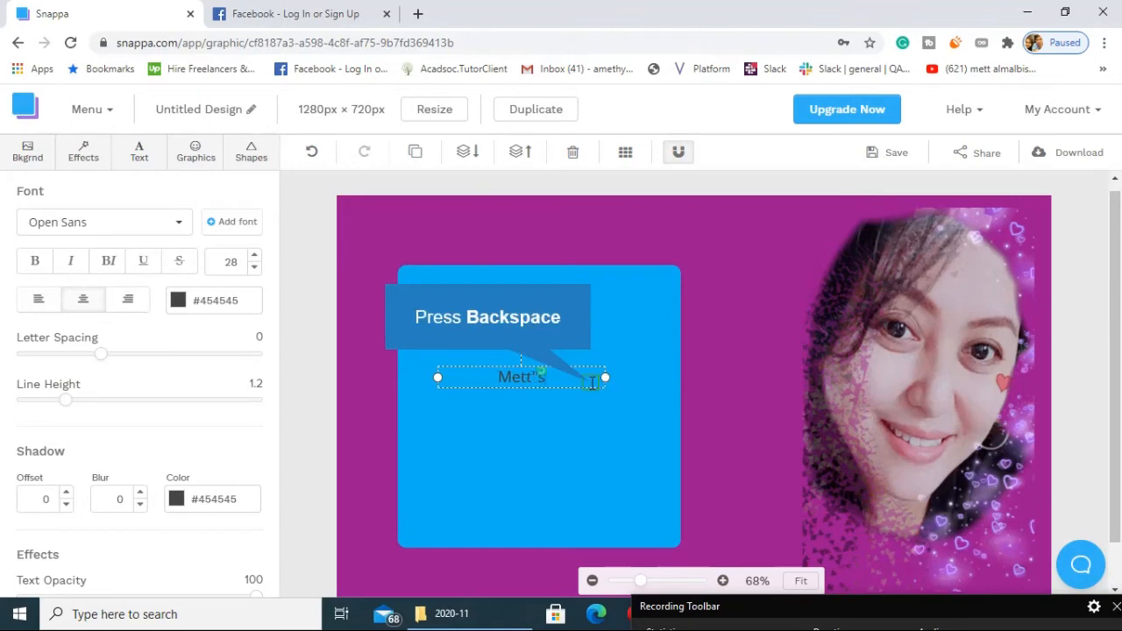
{"action": "key", "text": "BackSpace"}
{"action": "key", "text": "BackSpace"}
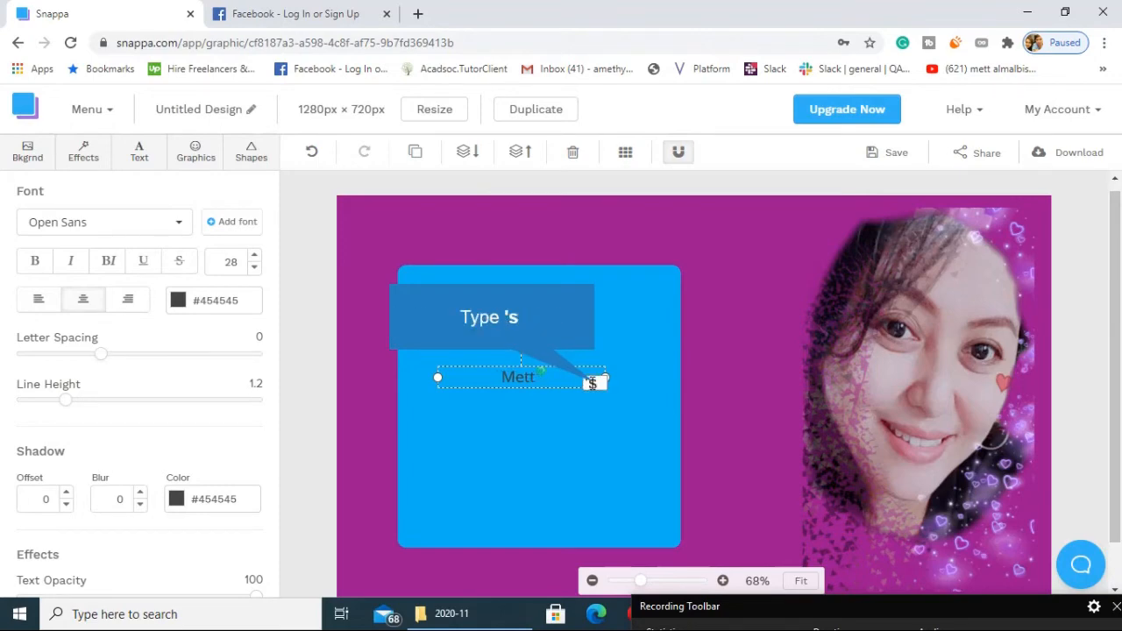
{"action": "type", "text": "\"s"}
{"action": "key", "text": "BackSpace"}
{"action": "key", "text": "BackSpace"}
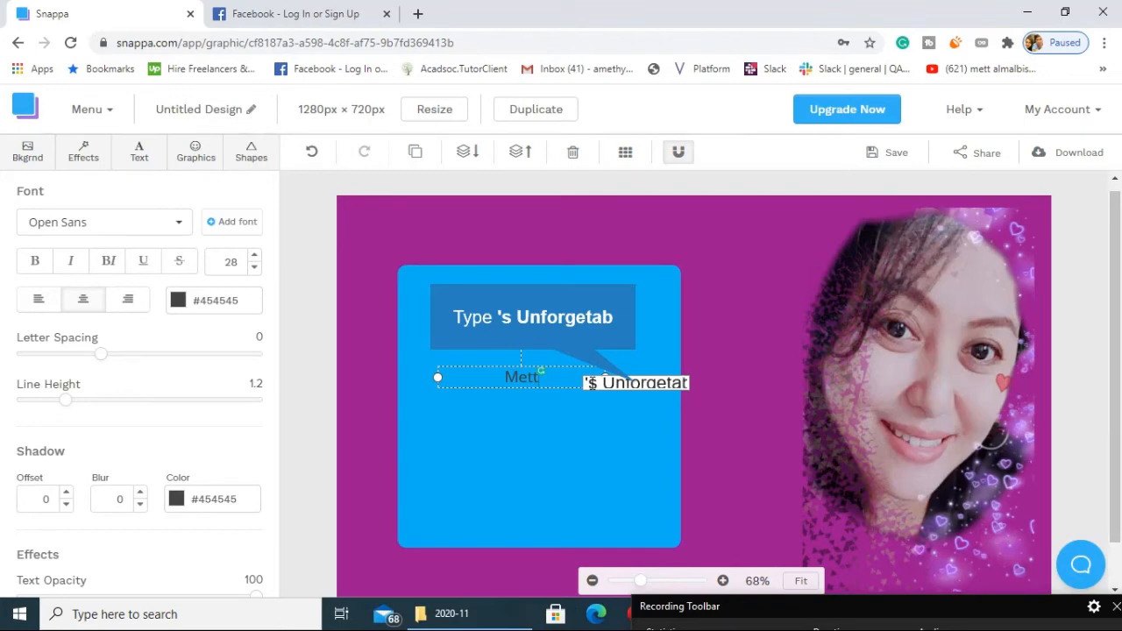
Extend the name in the text box with "'s Unforgetable memories".
{"action": "type", "text": "'s Unforgetab"}
{"action": "key", "text": "BackSpace"}
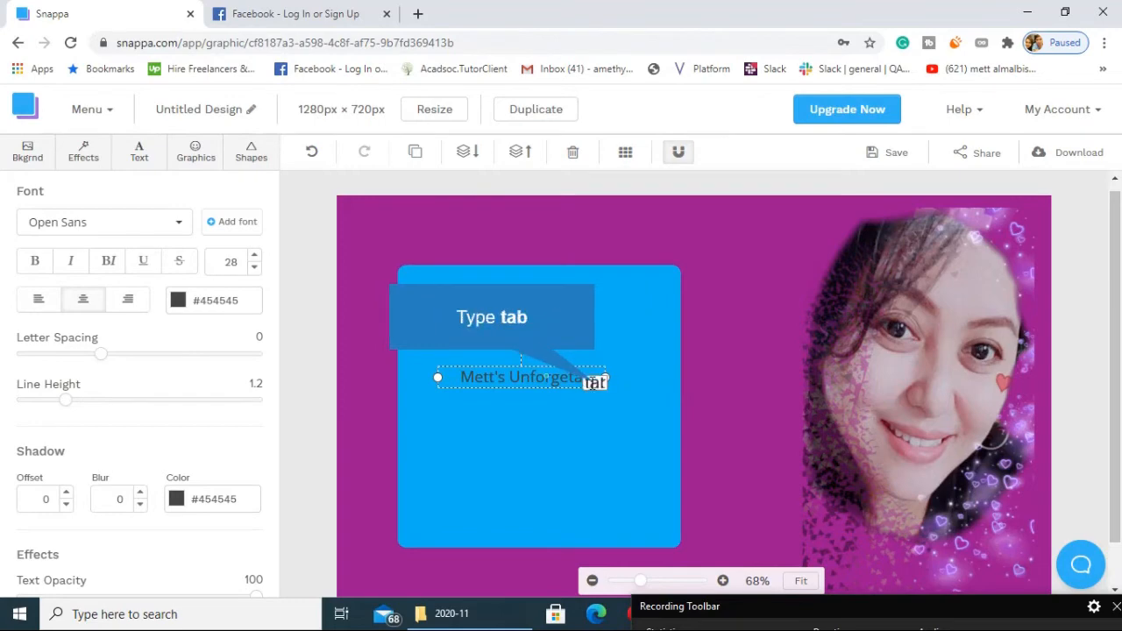
{"action": "type", "text": "tab"}
{"action": "key", "text": "BackSpace"}
{"action": "key", "text": "BackSpace"}
{"action": "key", "text": "BackSpace"}
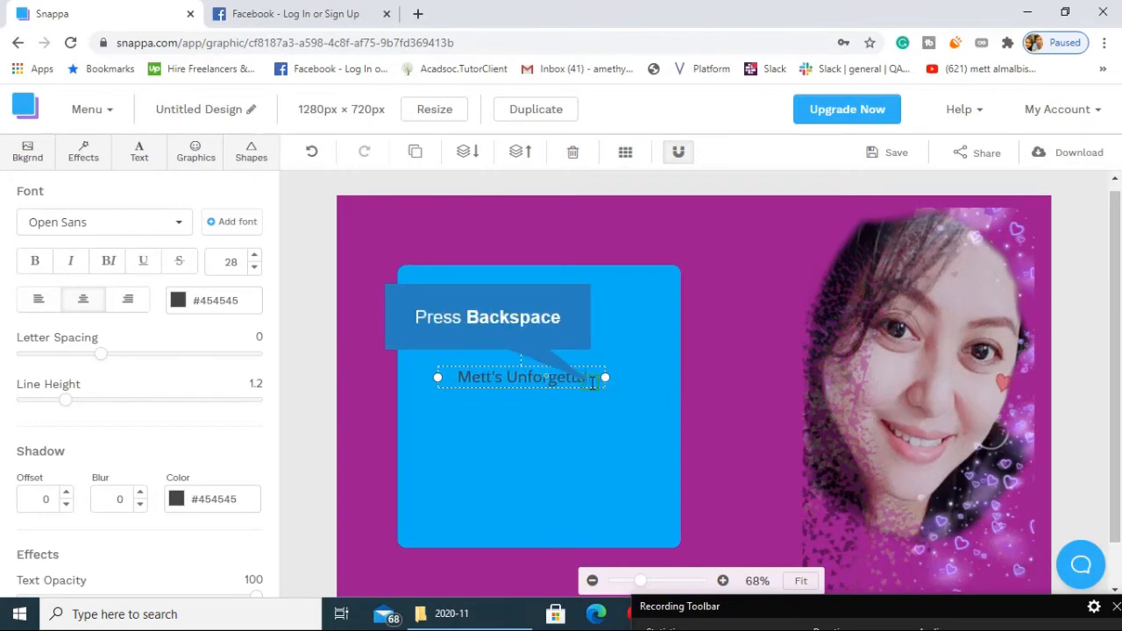
{"action": "type", "text": "able m"}
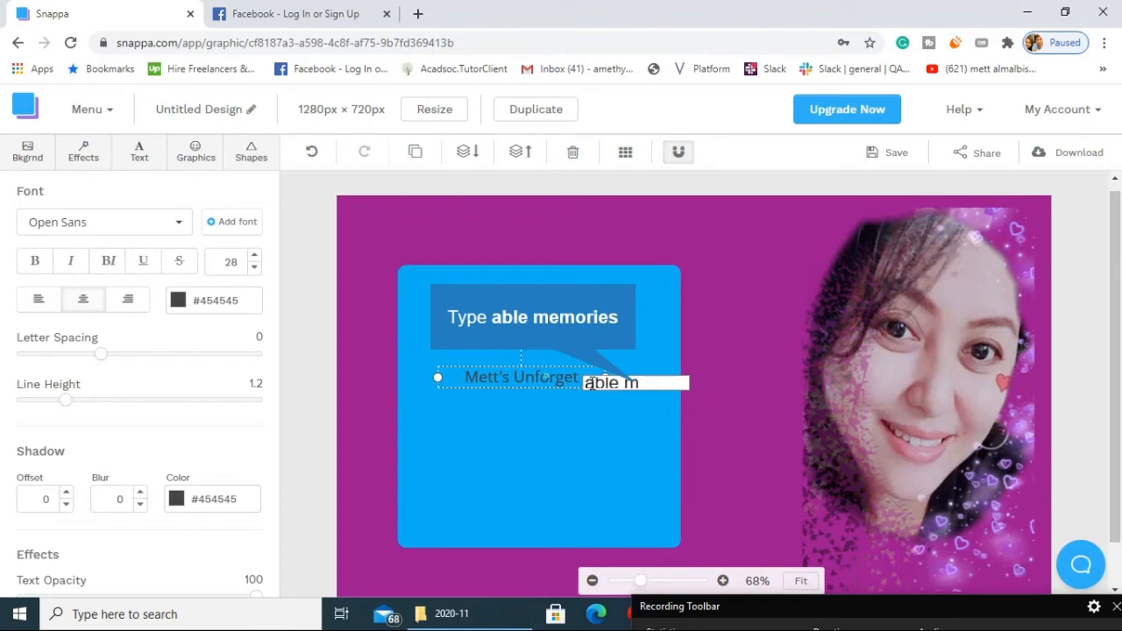
{"action": "type", "text": "emories"}
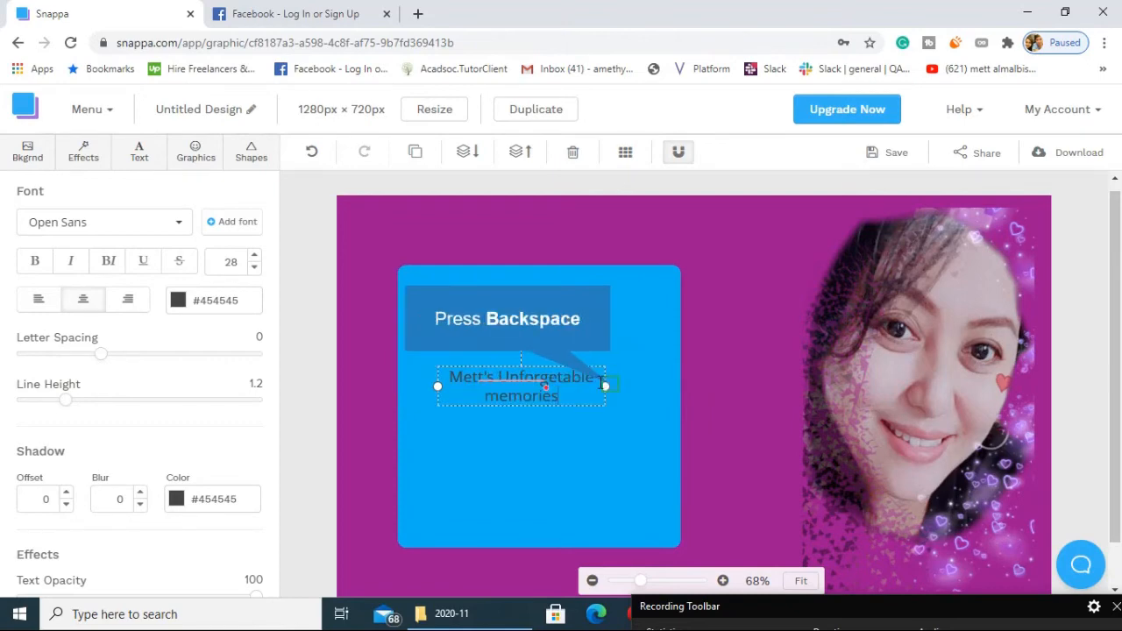
Retype the last word of the title as "Memories" with a capital M.
{"action": "key", "text": "BackSpace"}
{"action": "key", "text": "BackSpace"}
{"action": "key", "text": "BackSpace"}
{"action": "key", "text": "BackSpace"}
{"action": "key", "text": "BackSpace"}
{"action": "key", "text": "BackSpace"}
{"action": "key", "text": "BackSpace"}
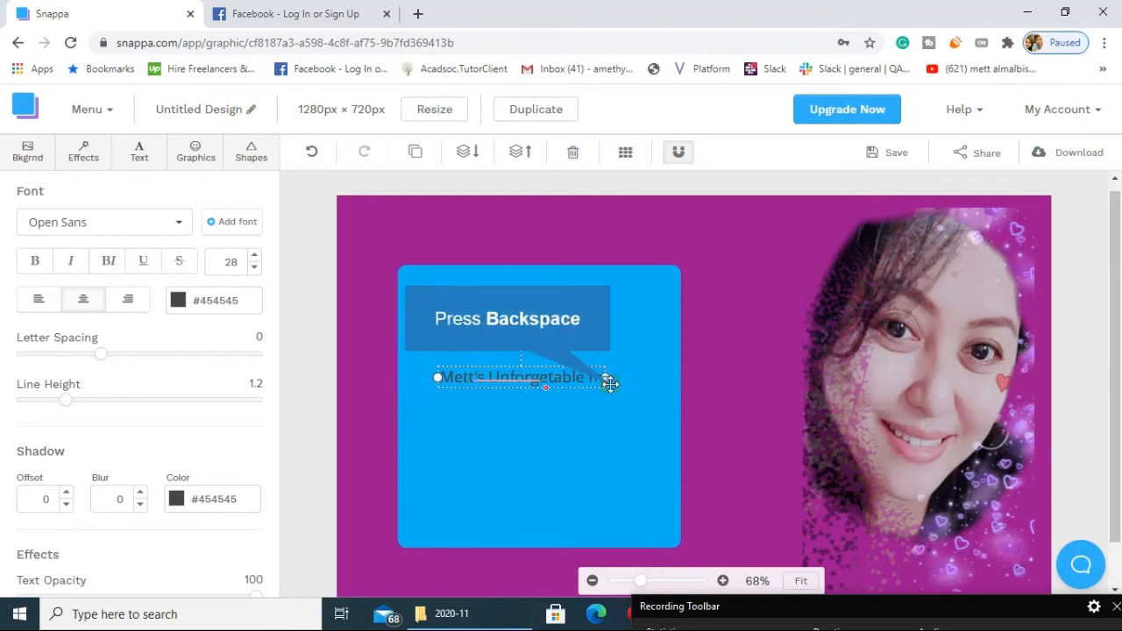
{"action": "key", "text": "BackSpace"}
{"action": "type", "text": "Mempr"}
{"action": "key", "text": "BackSpace"}
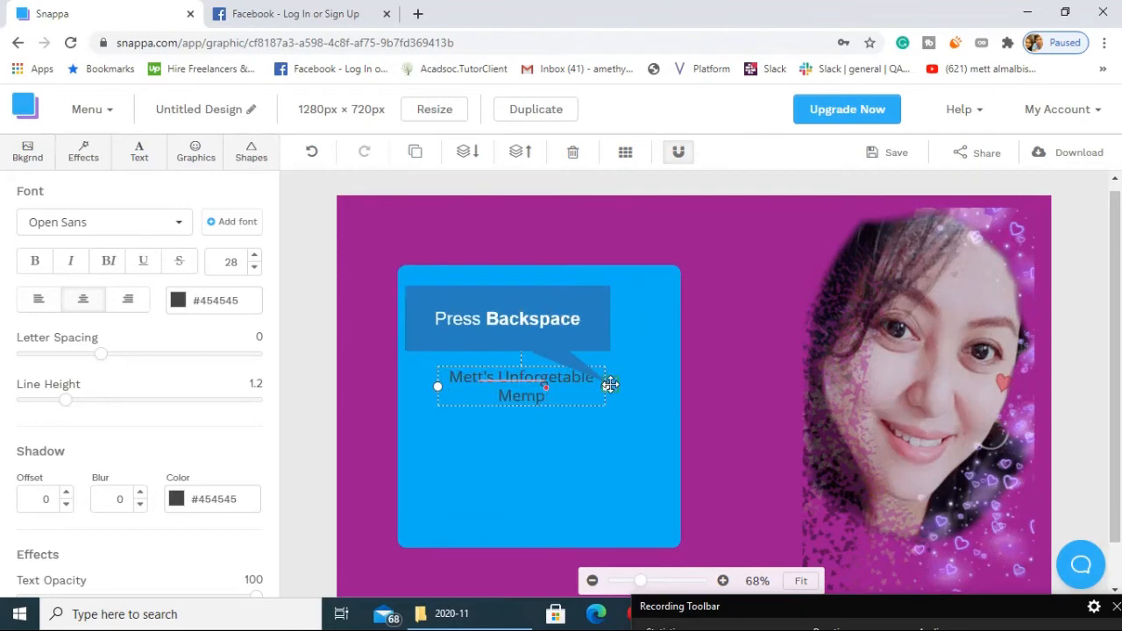
{"action": "key", "text": "BackSpace"}
{"action": "type", "text": "ories"}
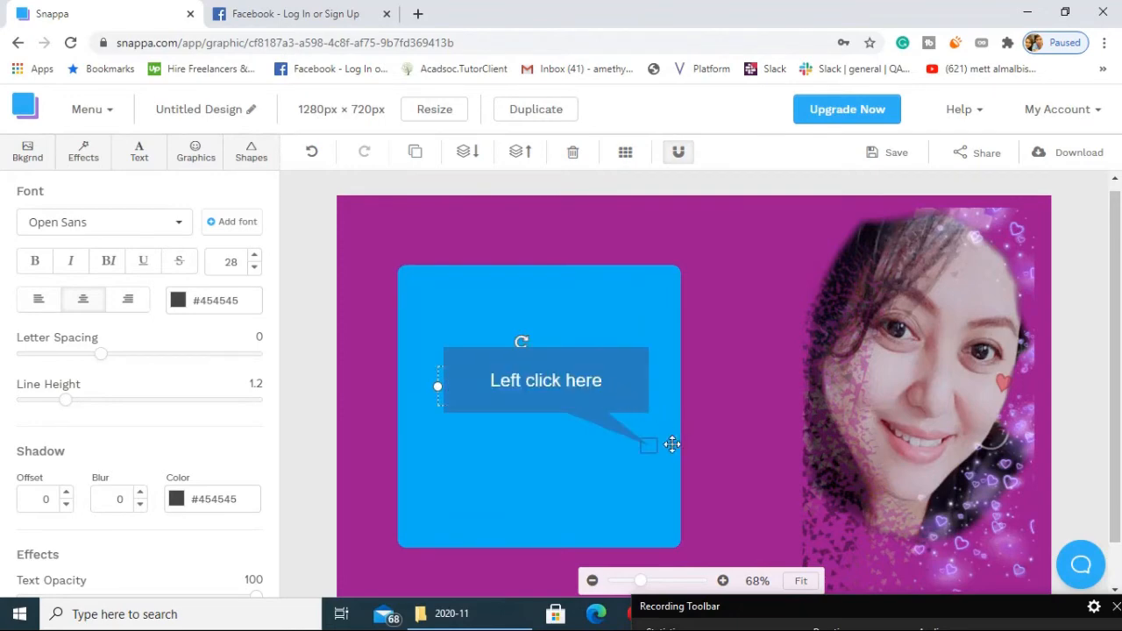
Correct the spelling of the title's second word to "Unforgettable".
{"action": "left_click", "coordinate": [649, 444]}
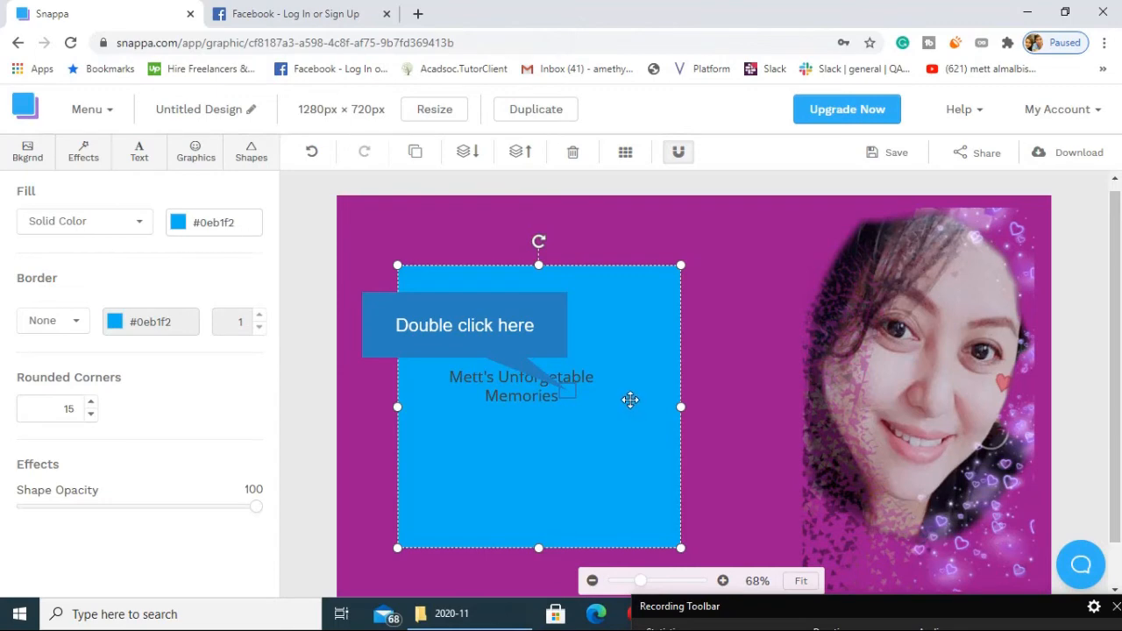
{"action": "left_click", "coordinate": [569, 392]}
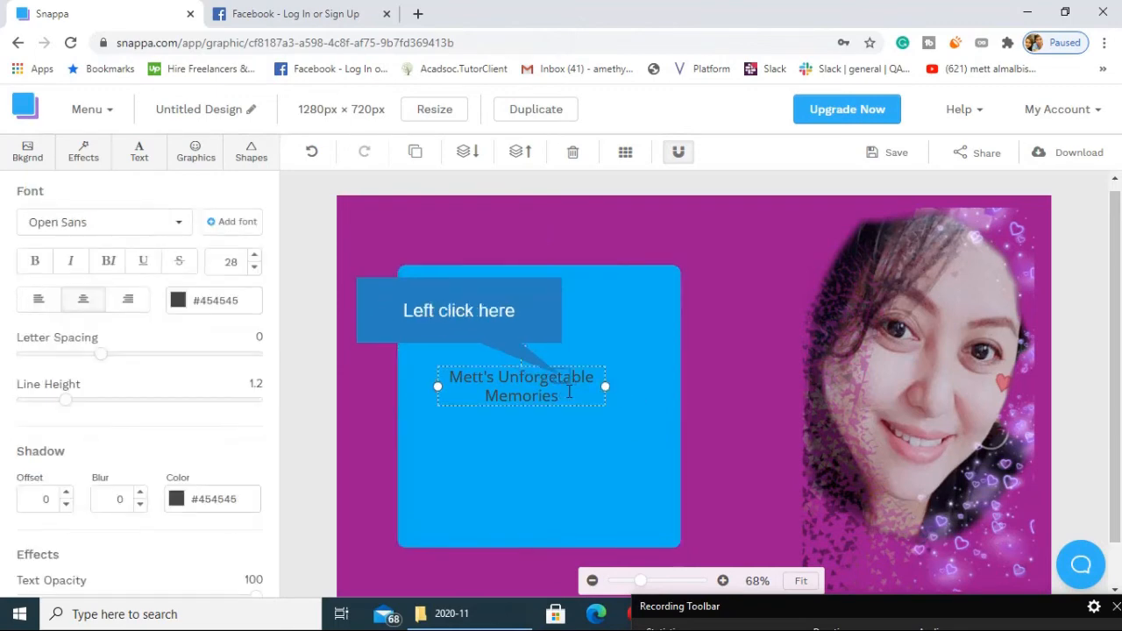
{"action": "left_click", "coordinate": [565, 378]}
{"action": "type", "text": "t"}
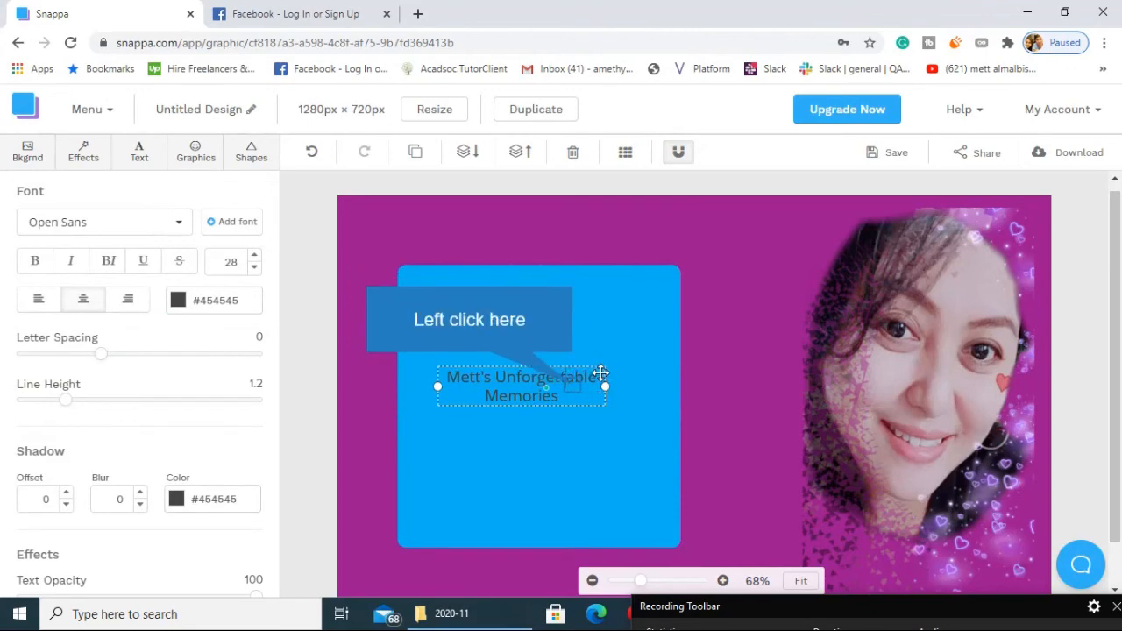
{"action": "left_click", "coordinate": [573, 386]}
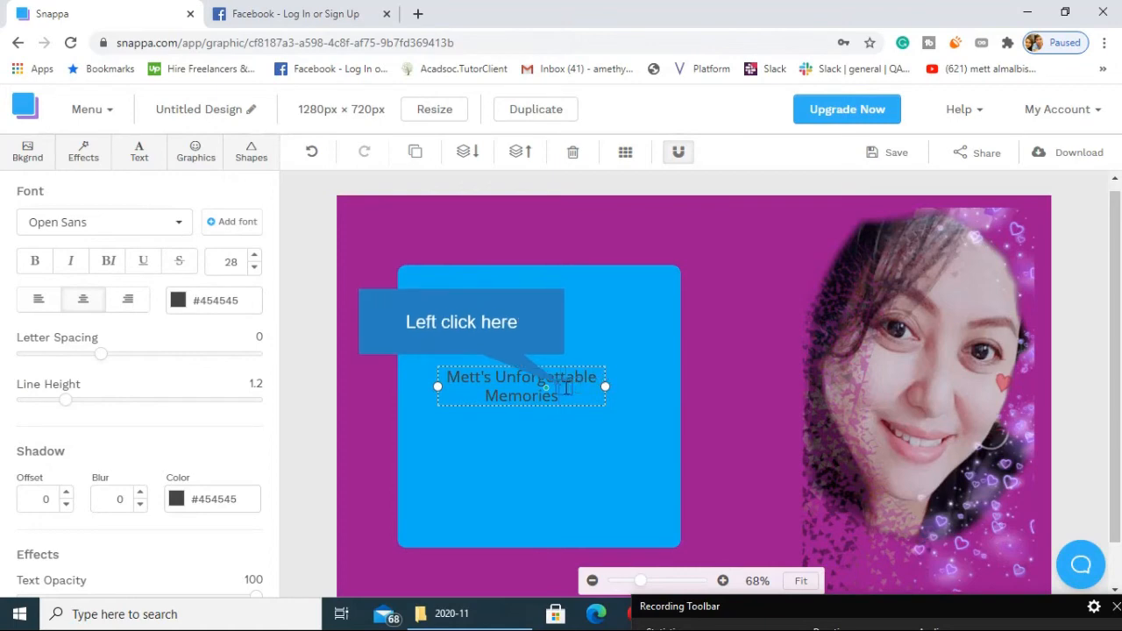
Set the whole title's font size to 56 and widen its text box so "Unforgettable" fits on one line.
{"action": "left_click", "coordinate": [543, 382]}
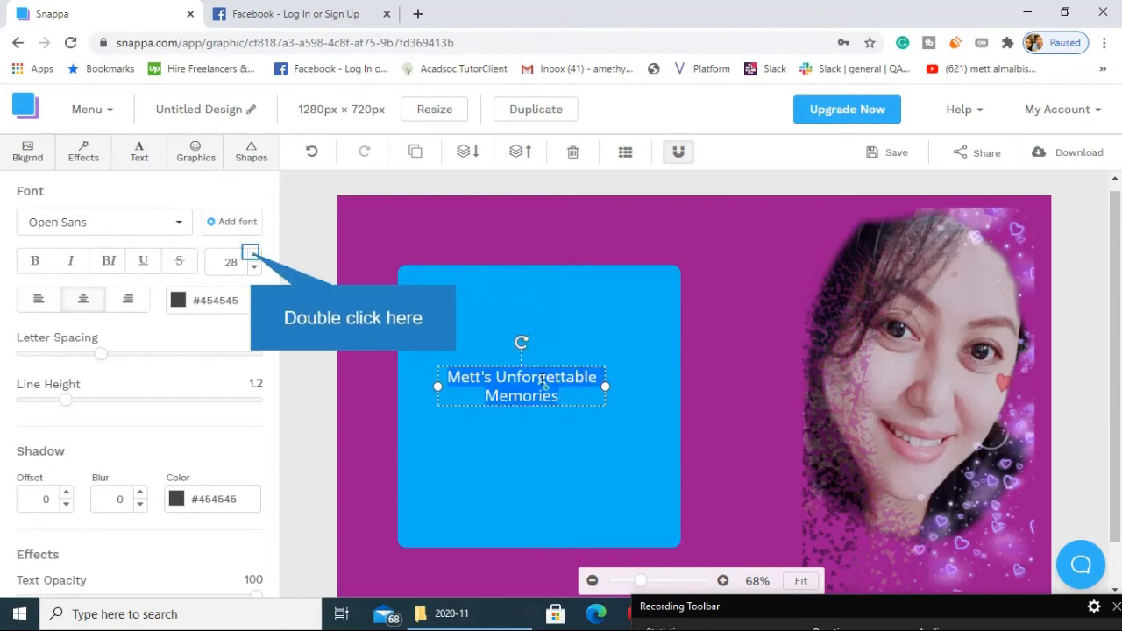
{"action": "left_click", "coordinate": [252, 253]}
{"action": "left_click", "coordinate": [252, 253]}
{"action": "left_click", "coordinate": [251, 253]}
{"action": "left_click", "coordinate": [252, 253]}
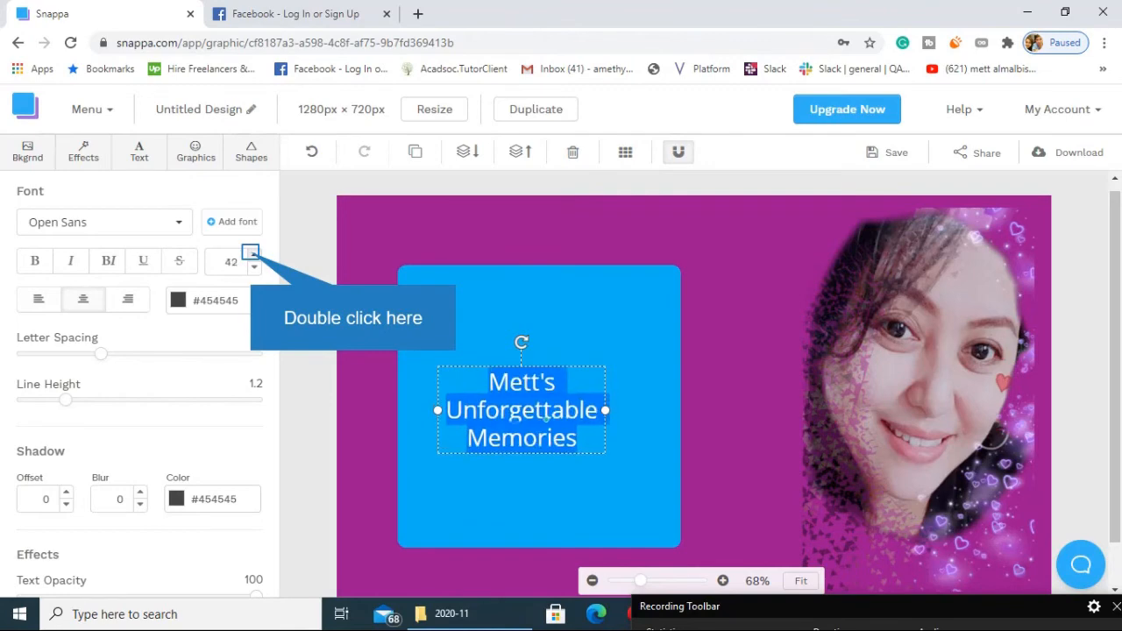
{"action": "left_click", "coordinate": [251, 253]}
{"action": "left_click", "coordinate": [252, 254]}
{"action": "left_click", "coordinate": [252, 253]}
{"action": "left_click", "coordinate": [251, 253]}
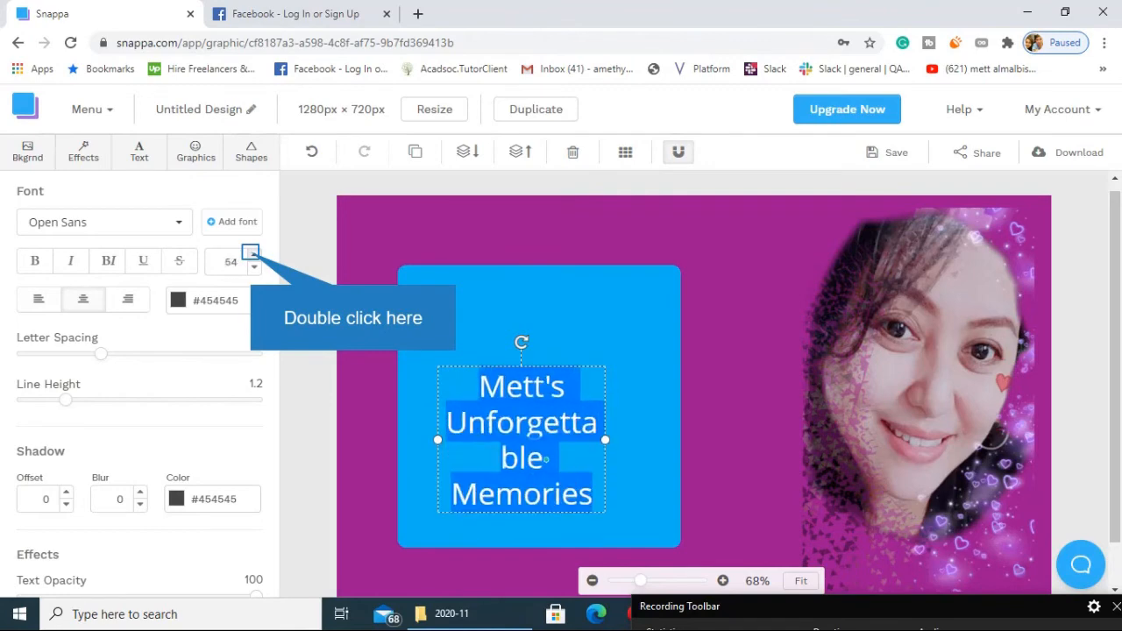
{"action": "left_click", "coordinate": [252, 254]}
{"action": "left_click_drag", "start_coordinate": [605, 441], "coordinate": [668, 441]}
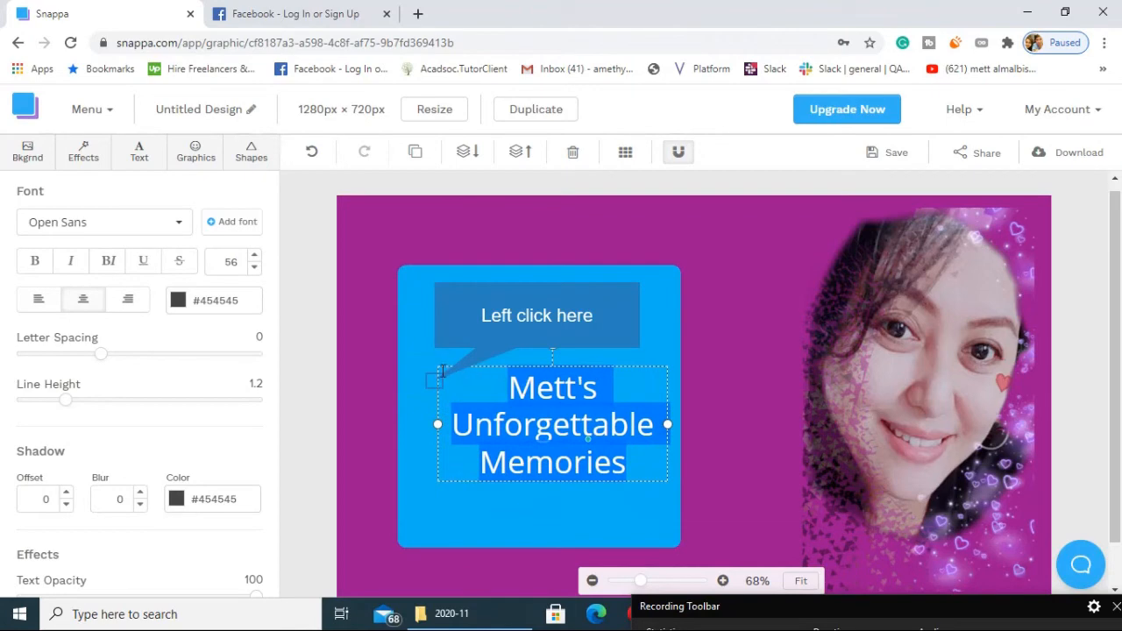
Shift the blue square slightly right and down to centre it horizontally behind the title, and move the title up a little.
{"action": "mouse_move", "coordinate": [433, 381]}
{"action": "left_mouse_down"}
{"action": "mouse_move", "coordinate": [426, 358]}
{"action": "mouse_move", "coordinate": [447, 393]}
{"action": "left_mouse_up"}
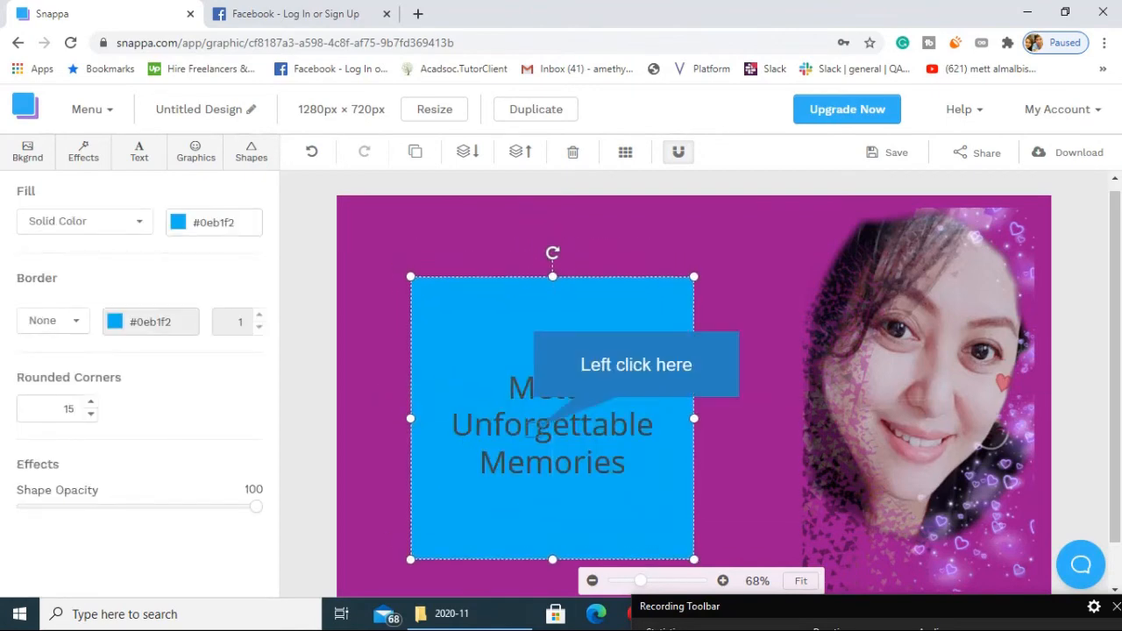
{"action": "left_click", "coordinate": [534, 429]}
{"action": "left_click_drag", "start_coordinate": [534, 430], "coordinate": [538, 412]}
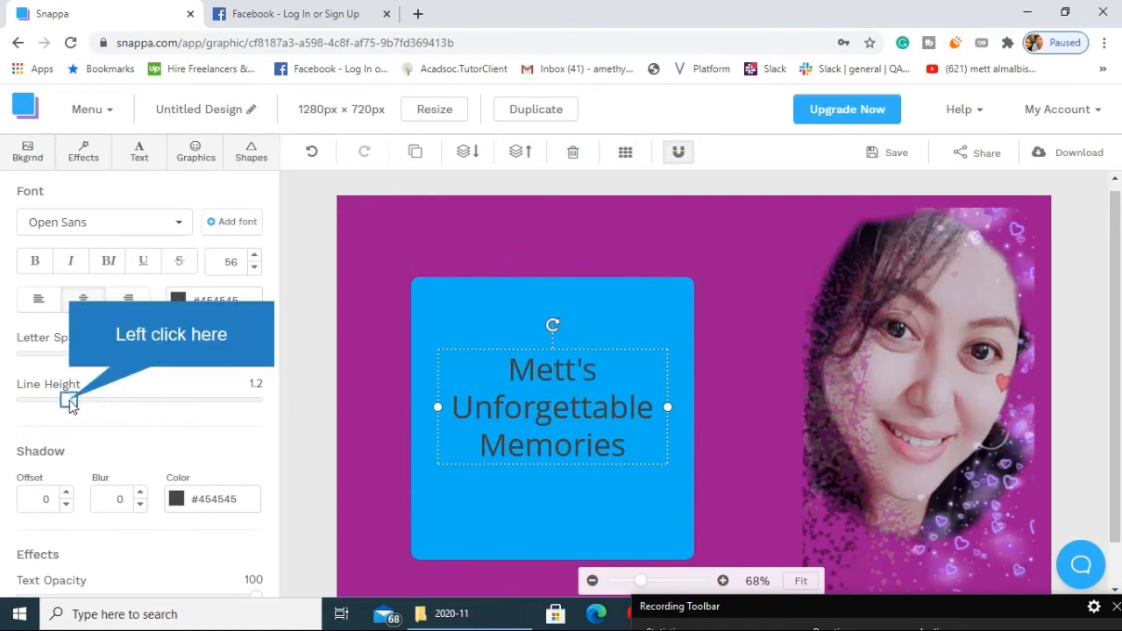
Set the title's line height to 1.4 and leave its letter spacing at 0.
{"action": "left_click_drag", "start_coordinate": [69, 400], "coordinate": [95, 405]}
{"action": "left_click_drag", "start_coordinate": [106, 402], "coordinate": [88, 403]}
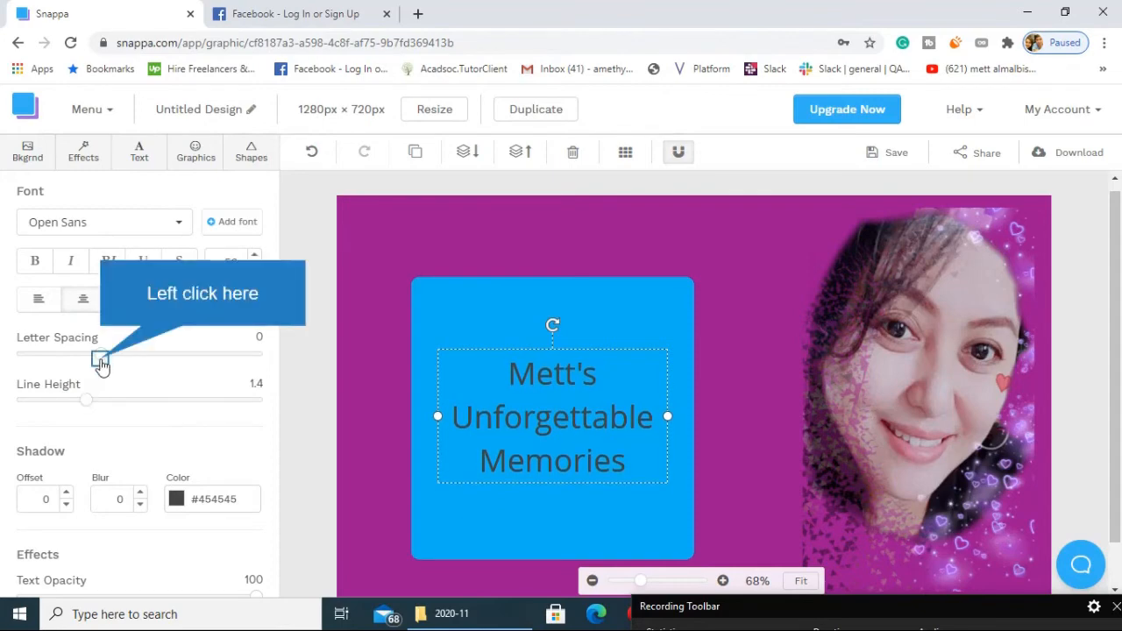
{"action": "mouse_move", "coordinate": [100, 358]}
{"action": "left_mouse_down"}
{"action": "mouse_move", "coordinate": [133, 361]}
{"action": "mouse_move", "coordinate": [32, 358]}
{"action": "mouse_move", "coordinate": [106, 360]}
{"action": "left_mouse_up"}
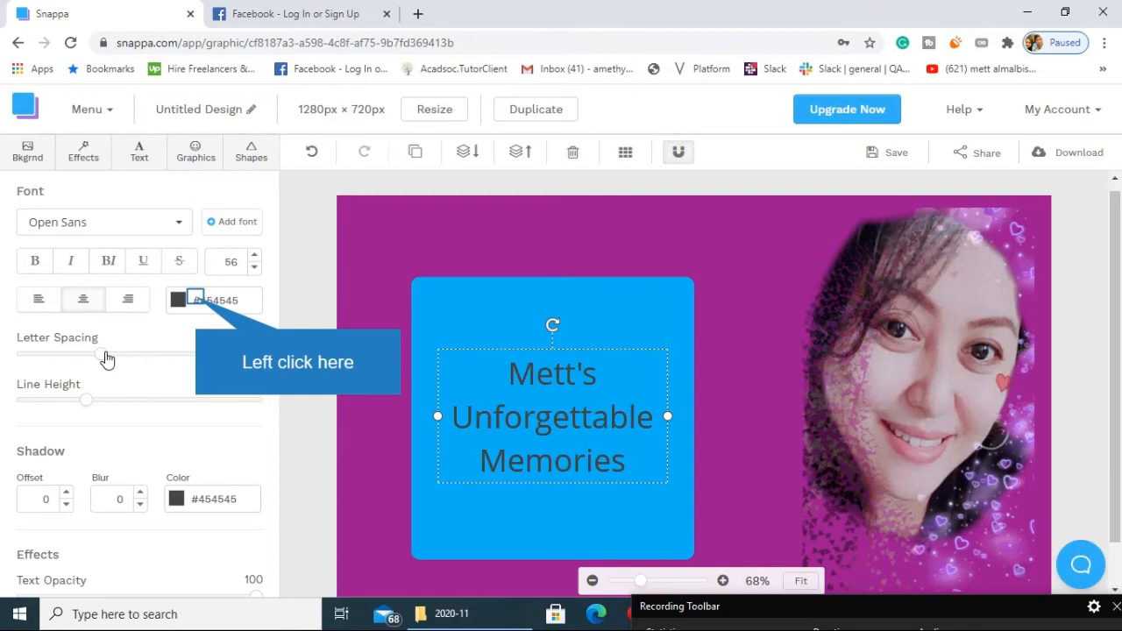
Set the title's text colour to the custom purple #9e10a3 and its font size to 62.
{"action": "left_click", "coordinate": [201, 300]}
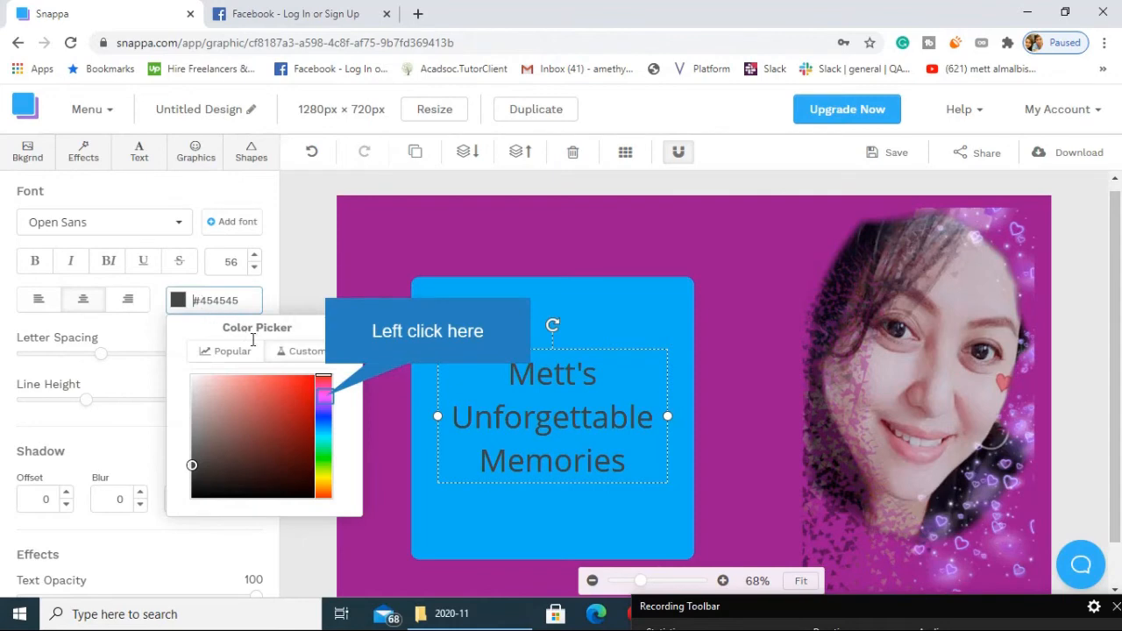
{"action": "left_click", "coordinate": [323, 396]}
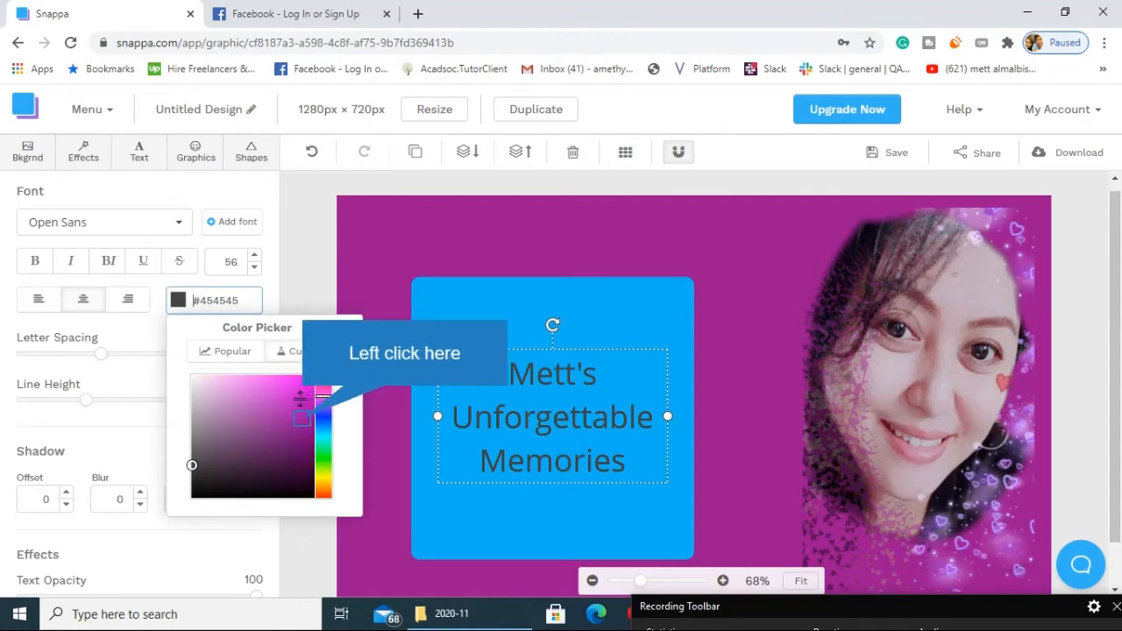
{"action": "left_click", "coordinate": [301, 415]}
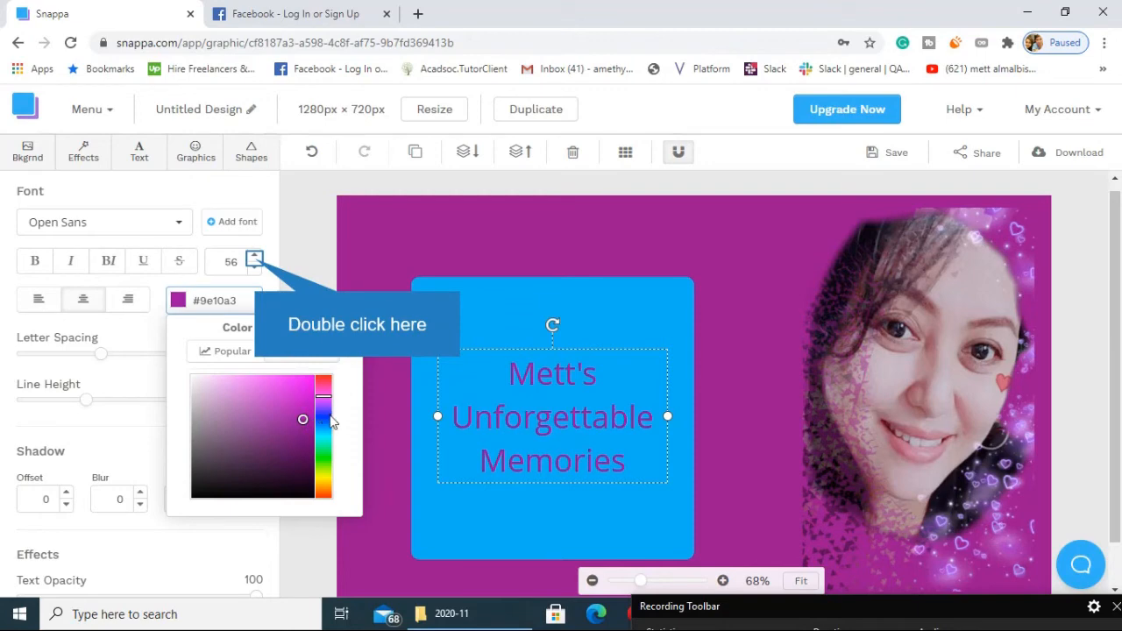
{"action": "double_click", "coordinate": [255, 263]}
{"action": "left_click", "coordinate": [288, 273]}
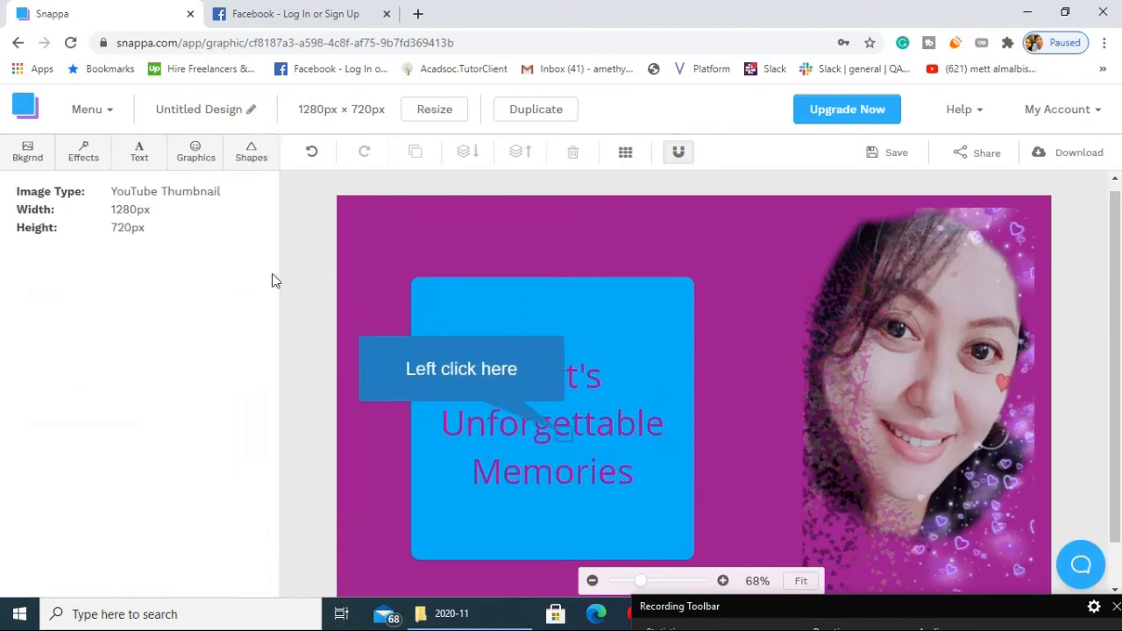
Give the title a text shadow with an offset of 4.
{"action": "left_click", "coordinate": [483, 420]}
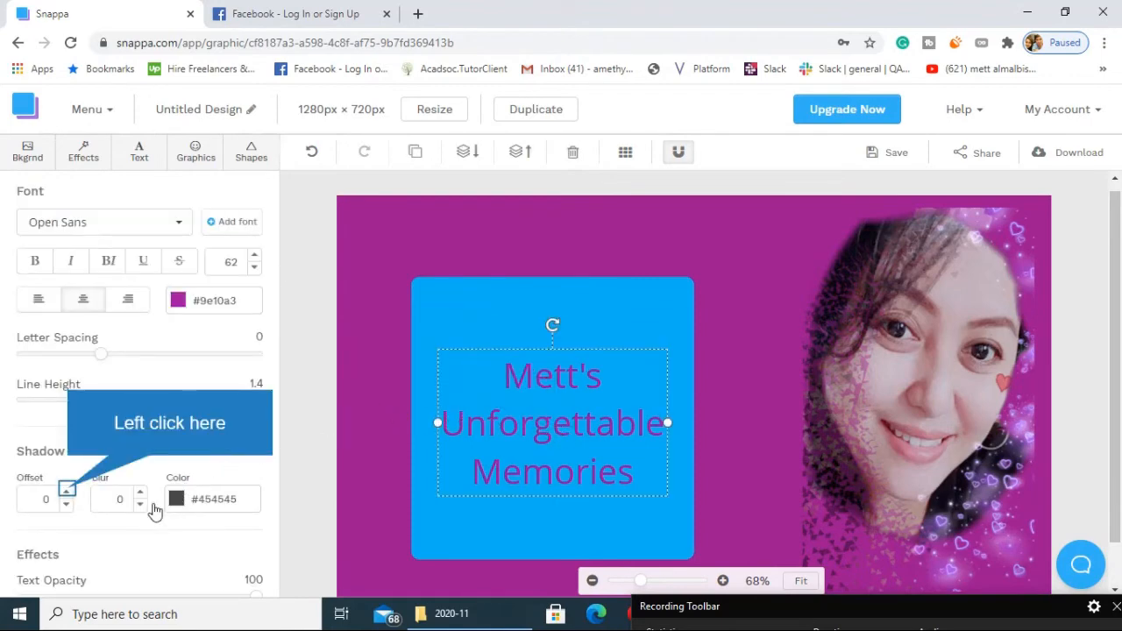
{"action": "left_click", "coordinate": [65, 493]}
{"action": "double_click", "coordinate": [66, 492]}
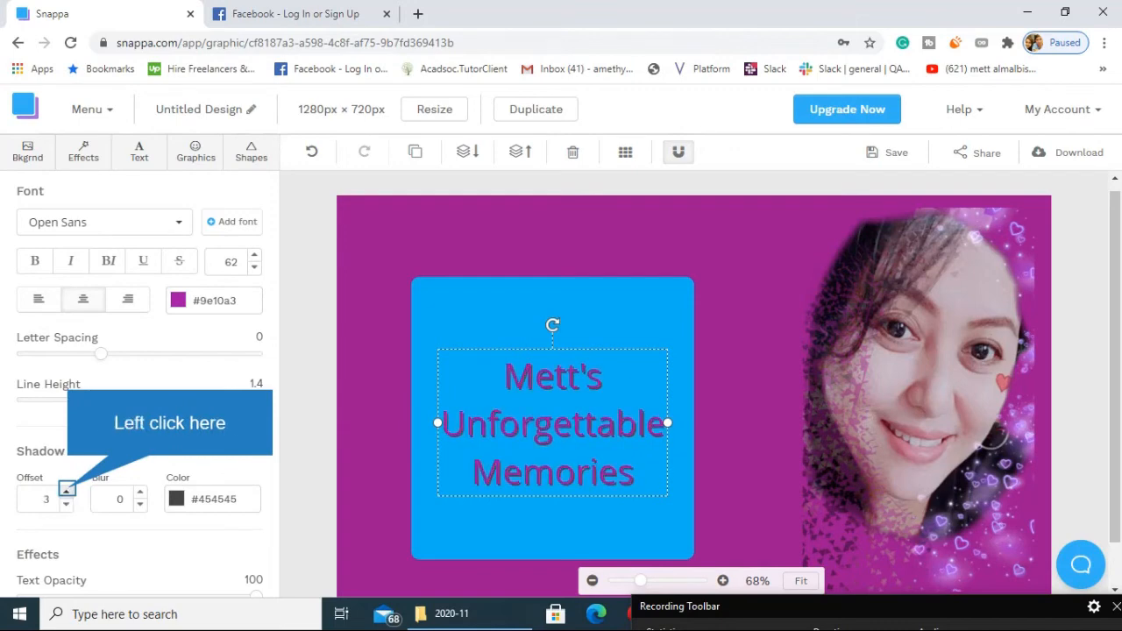
{"action": "left_click", "coordinate": [66, 493]}
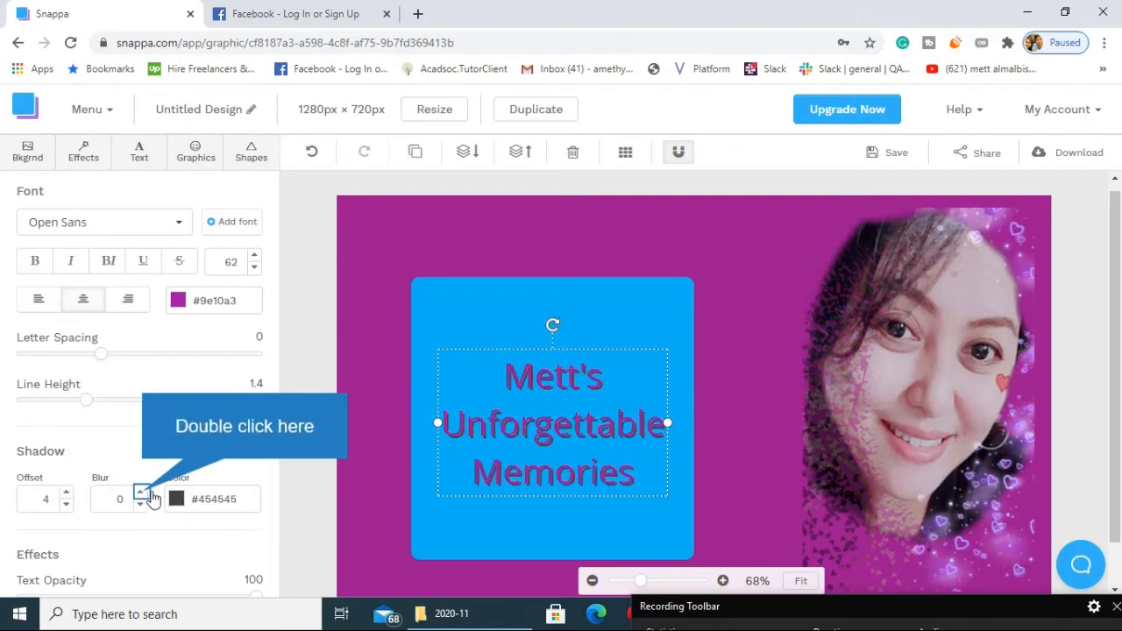
Try a blur of 5 on the title's text shadow and reset it to 0.
{"action": "double_click", "coordinate": [141, 492]}
{"action": "double_click", "coordinate": [141, 492]}
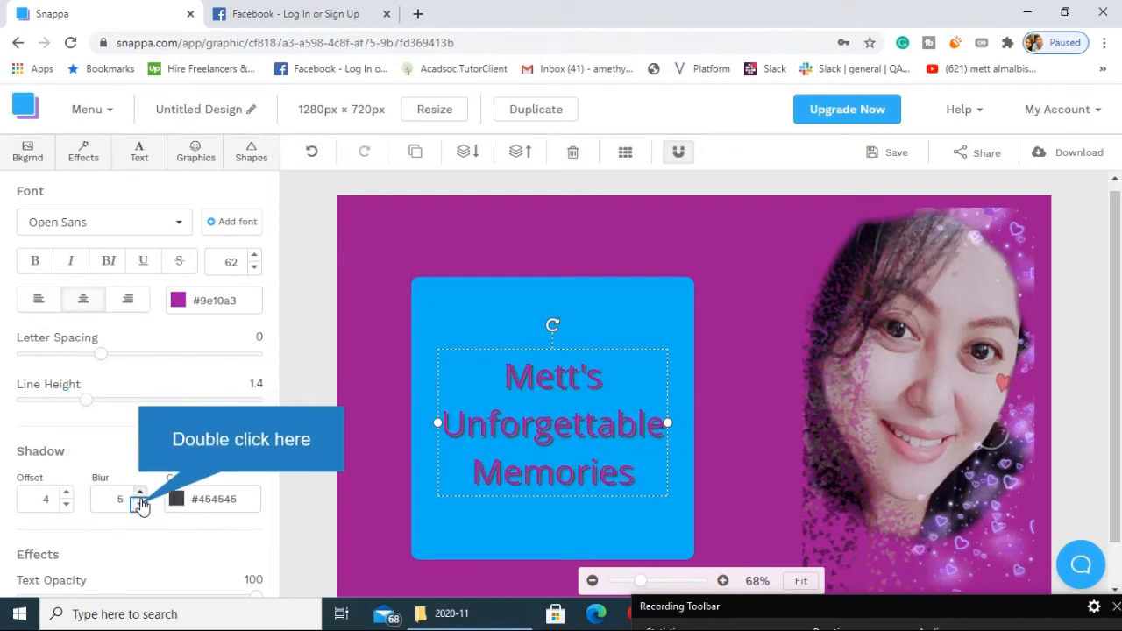
{"action": "double_click", "coordinate": [140, 504]}
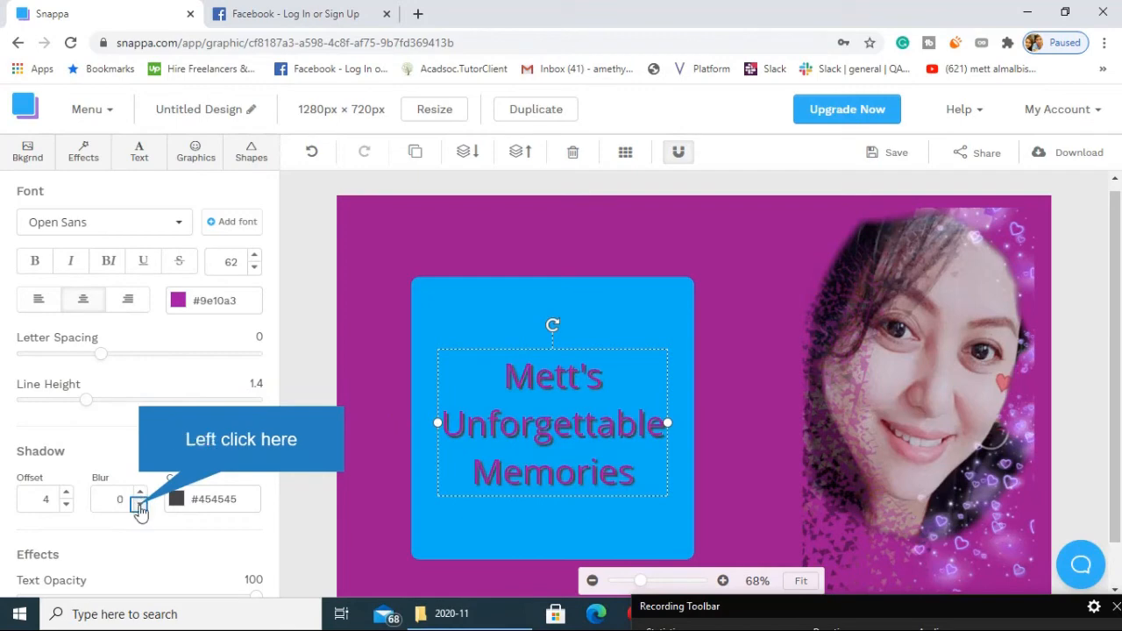
Reduce the title shadow's offset to 3 and set its colour to the custom blue #0c22cc.
{"action": "left_click", "coordinate": [65, 504]}
{"action": "left_click", "coordinate": [215, 498]}
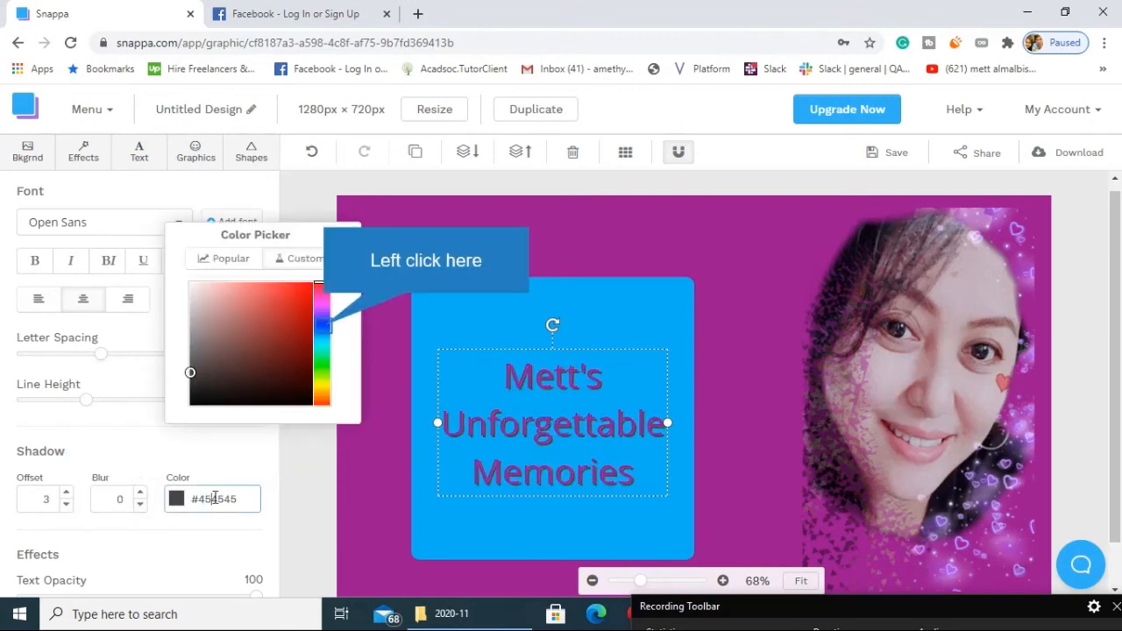
{"action": "left_click", "coordinate": [322, 326]}
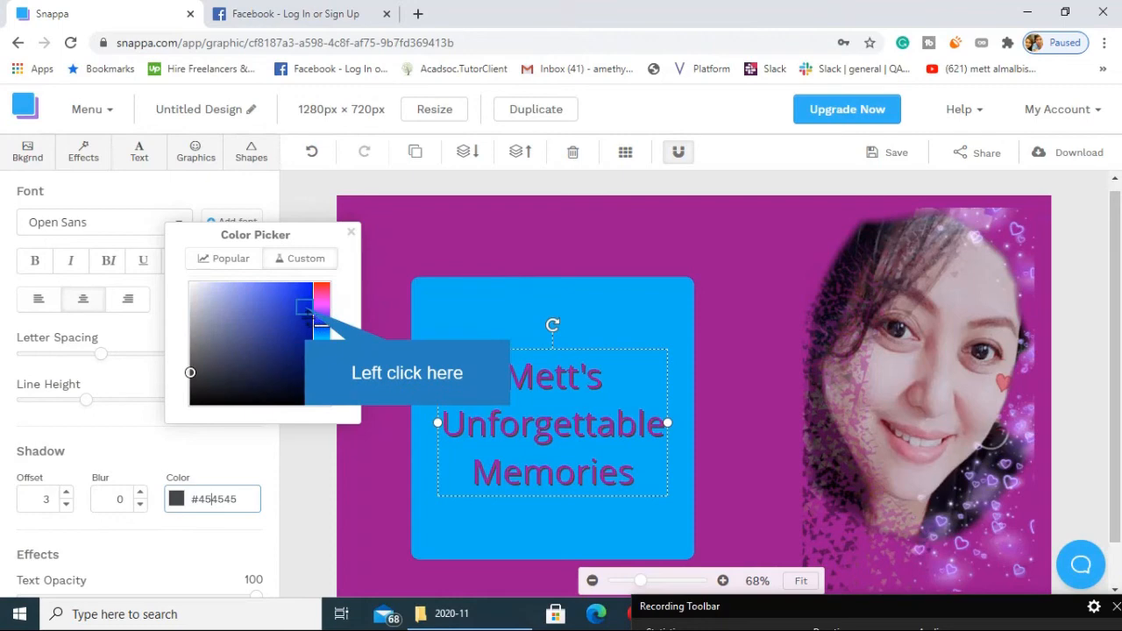
{"action": "left_click", "coordinate": [303, 307]}
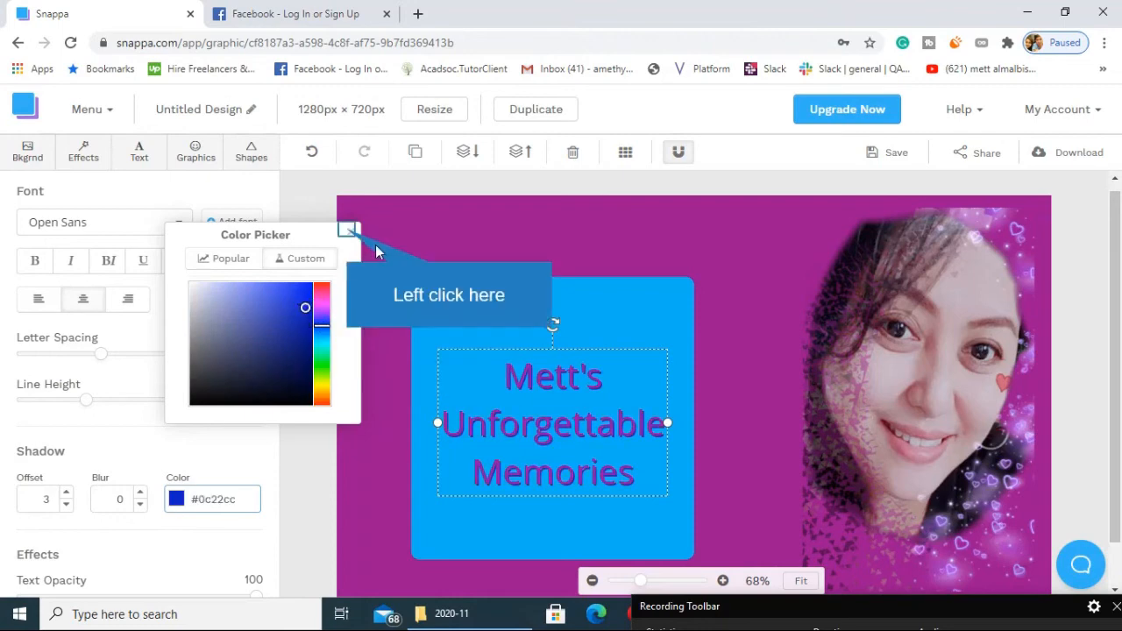
{"action": "left_click", "coordinate": [349, 230]}
Change the title's font to Berkshire Swash and move the title slightly up within the blue square.
{"action": "left_click", "coordinate": [248, 226]}
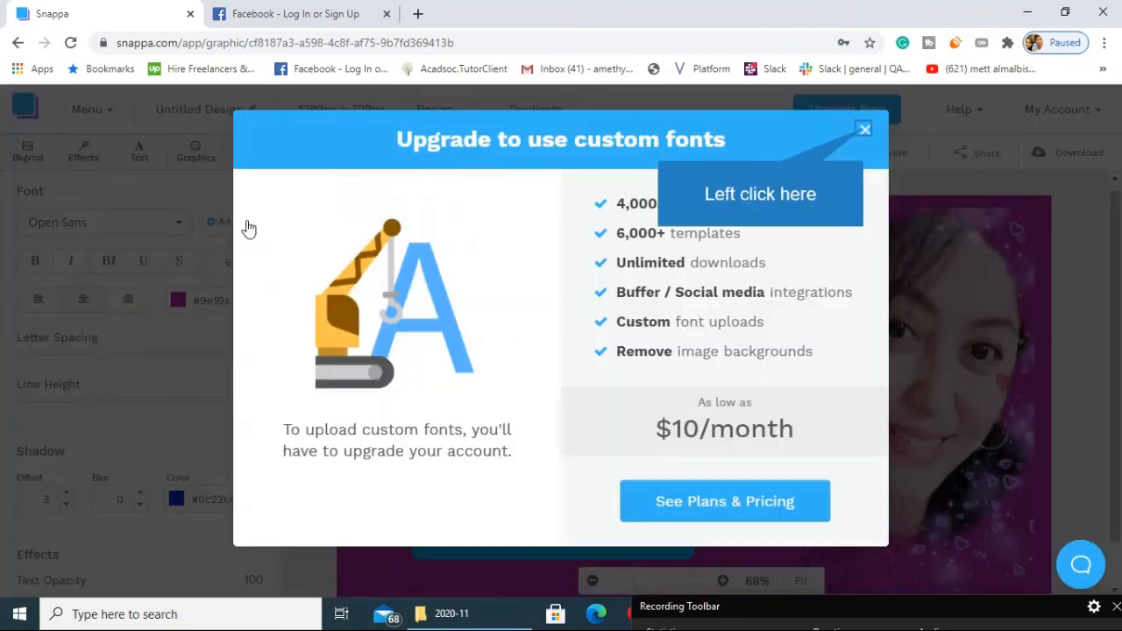
{"action": "left_click", "coordinate": [864, 130]}
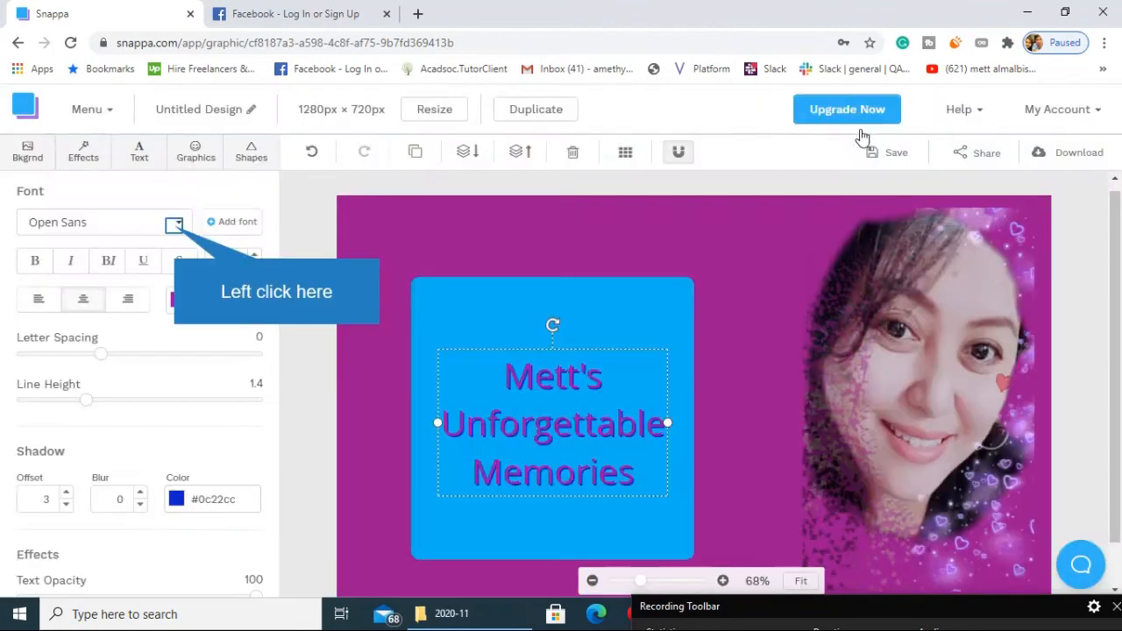
{"action": "left_click", "coordinate": [177, 226]}
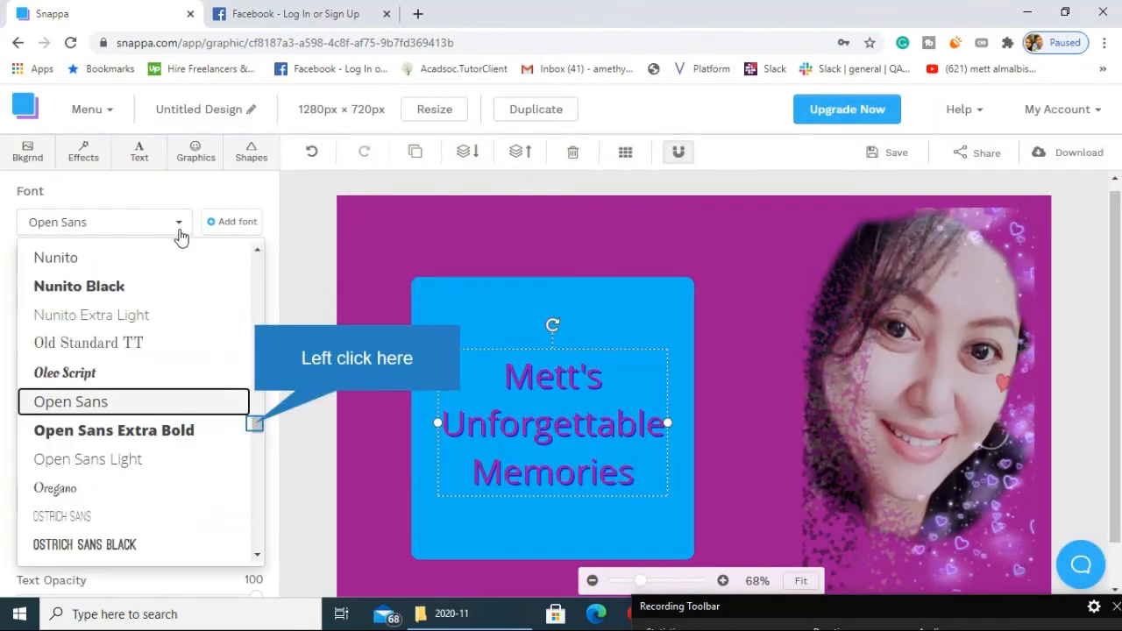
{"action": "left_click_drag", "start_coordinate": [255, 423], "coordinate": [259, 295]}
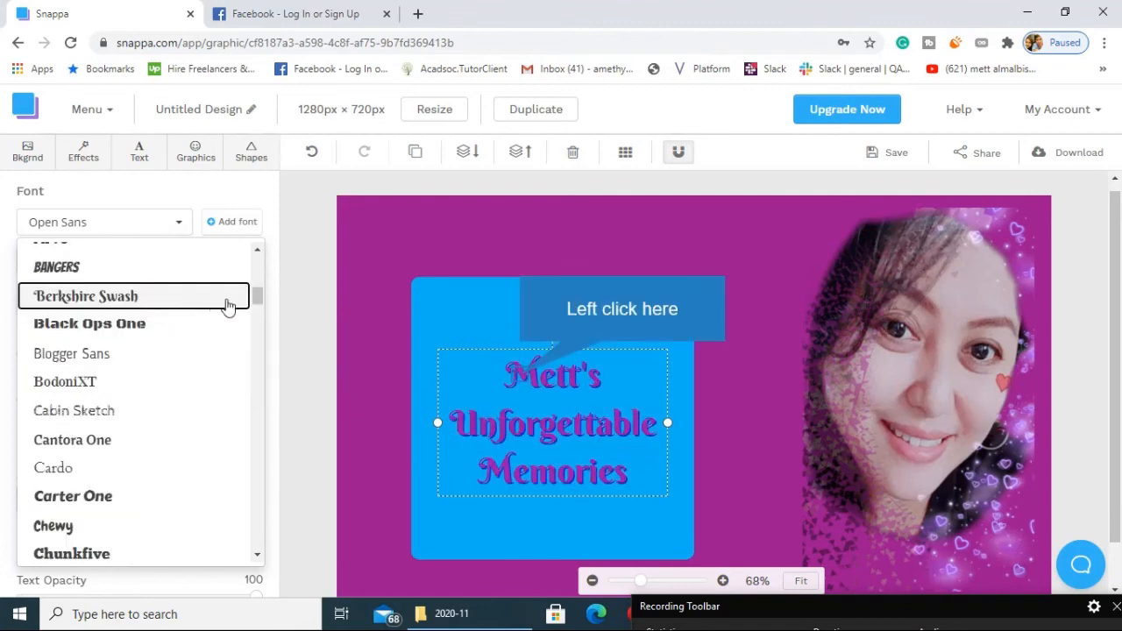
{"action": "left_click_drag", "start_coordinate": [514, 376], "coordinate": [519, 354]}
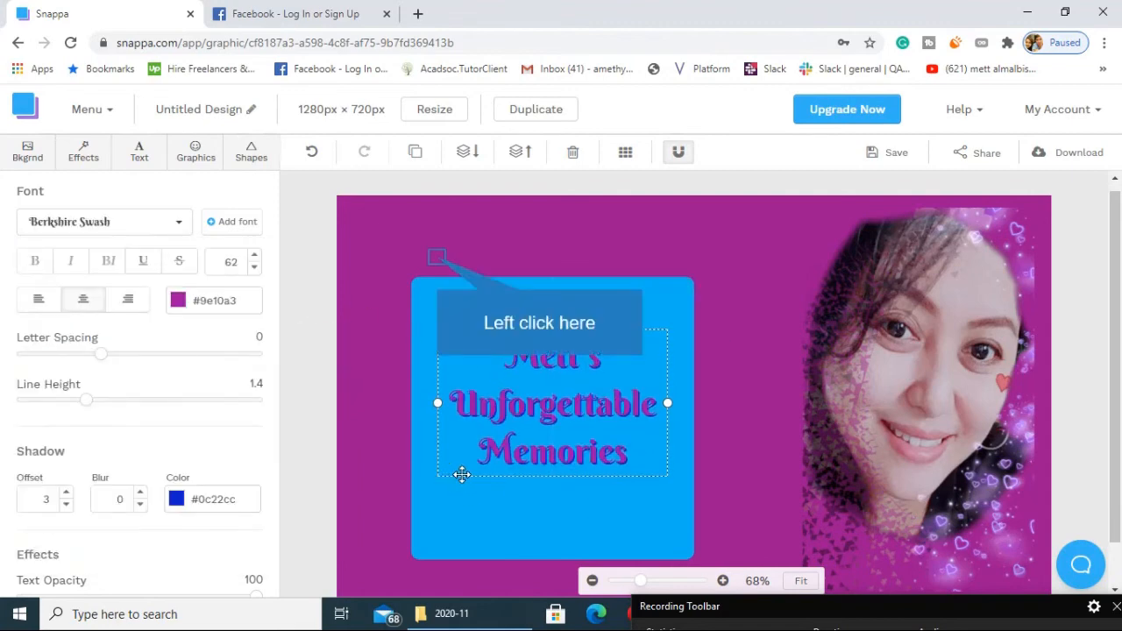
{"action": "left_click", "coordinate": [435, 259]}
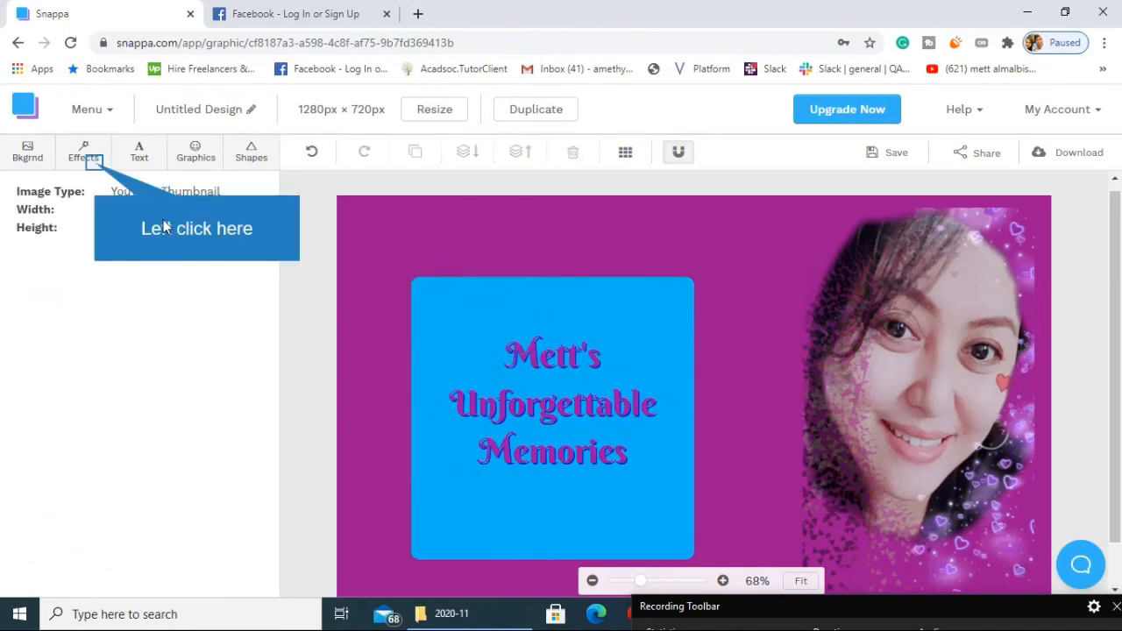
{"action": "left_click", "coordinate": [90, 165]}
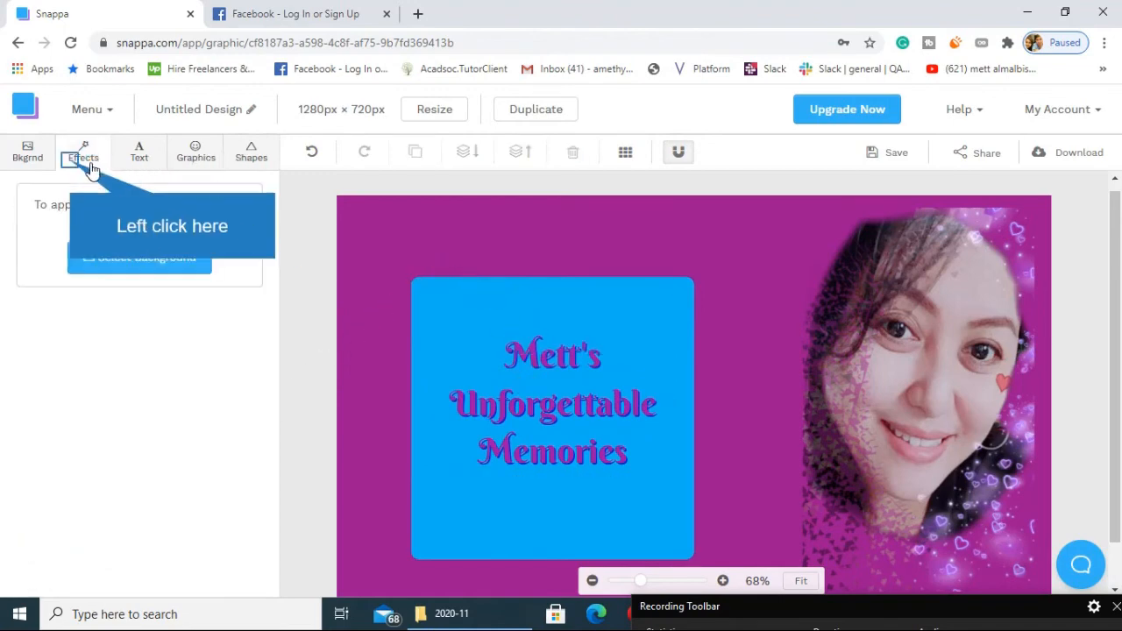
{"action": "left_click", "coordinate": [31, 157]}
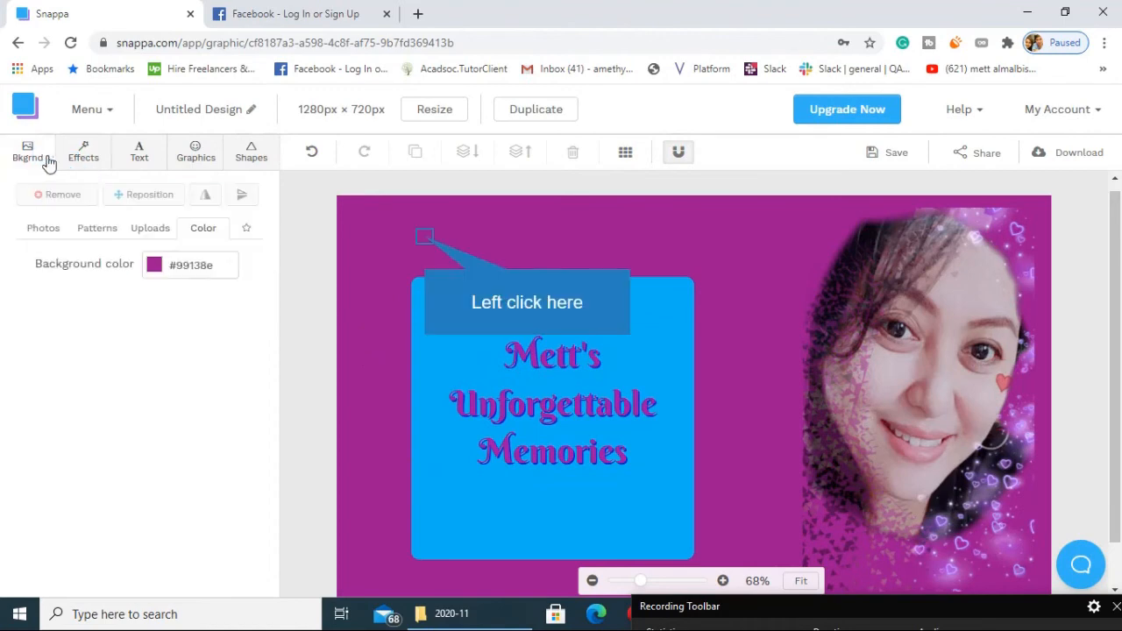
{"action": "left_click", "coordinate": [482, 336]}
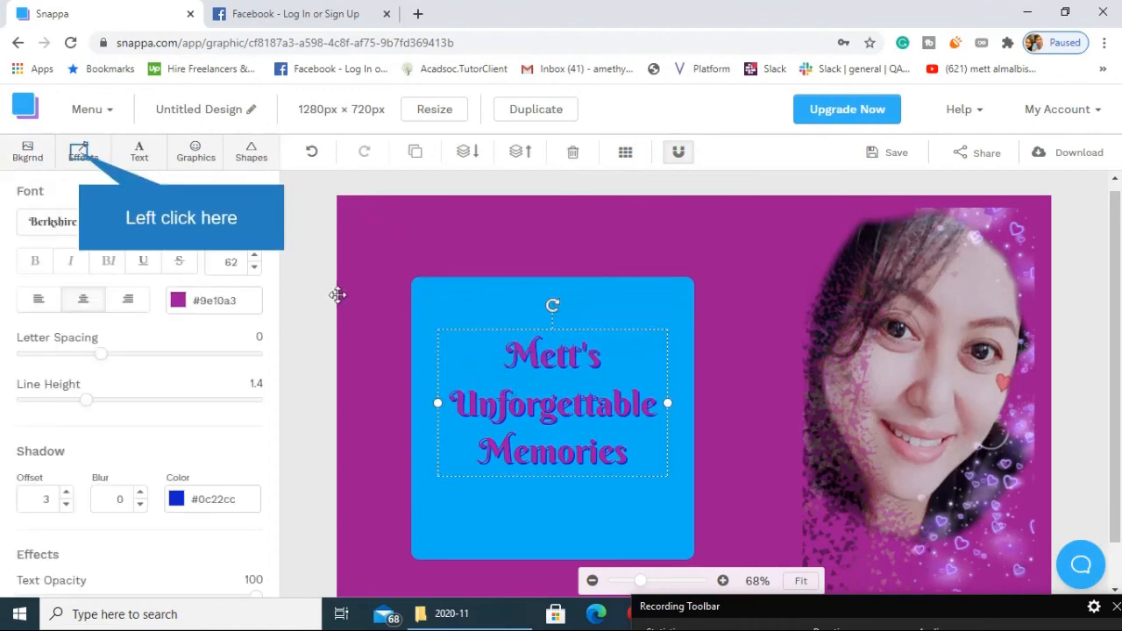
{"action": "left_click", "coordinate": [78, 158]}
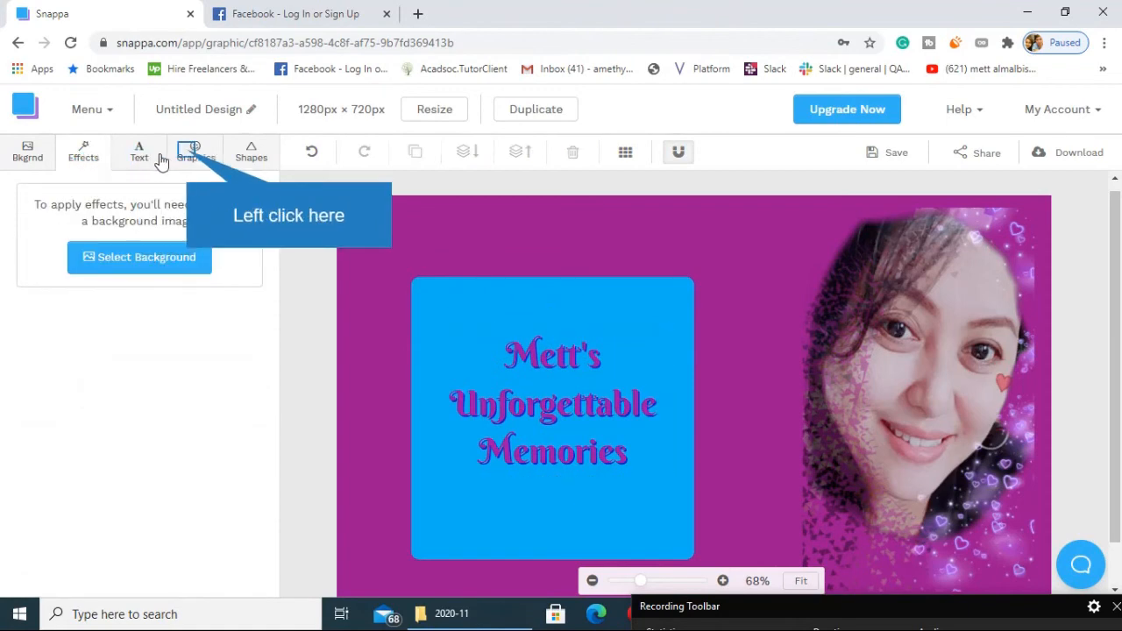
{"action": "left_click", "coordinate": [192, 156]}
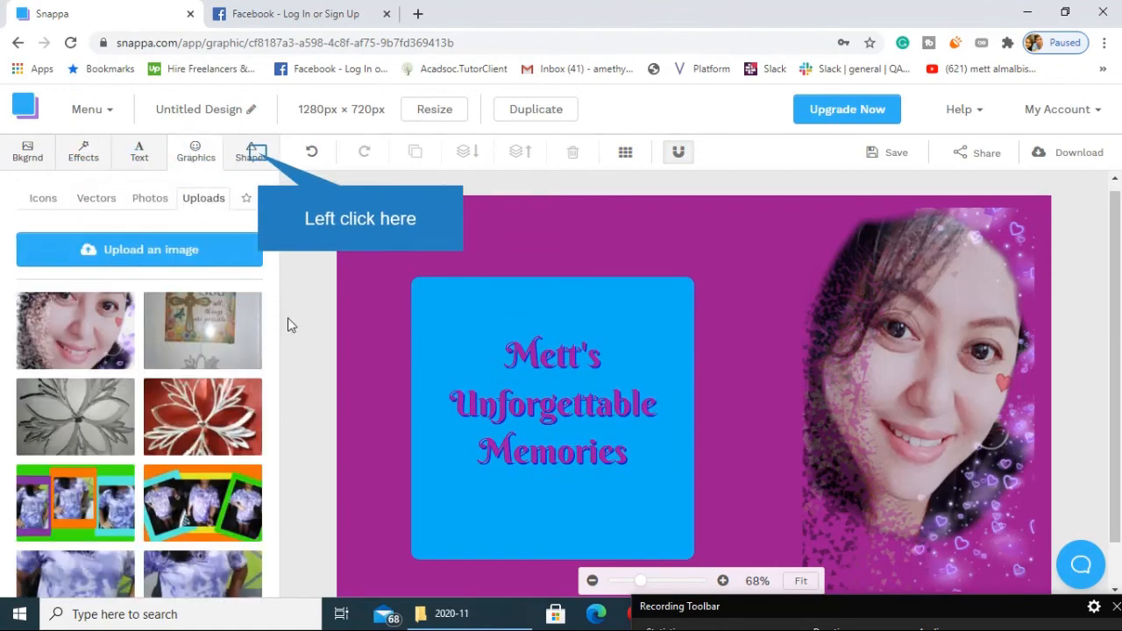
{"action": "left_click", "coordinate": [251, 156]}
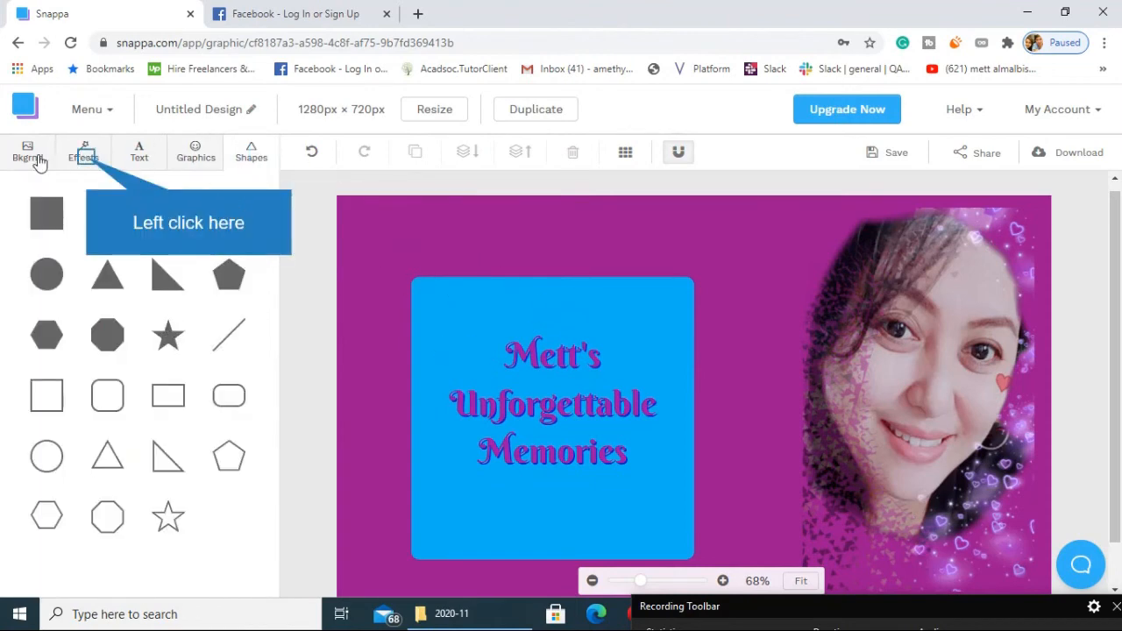
{"action": "left_click", "coordinate": [87, 163]}
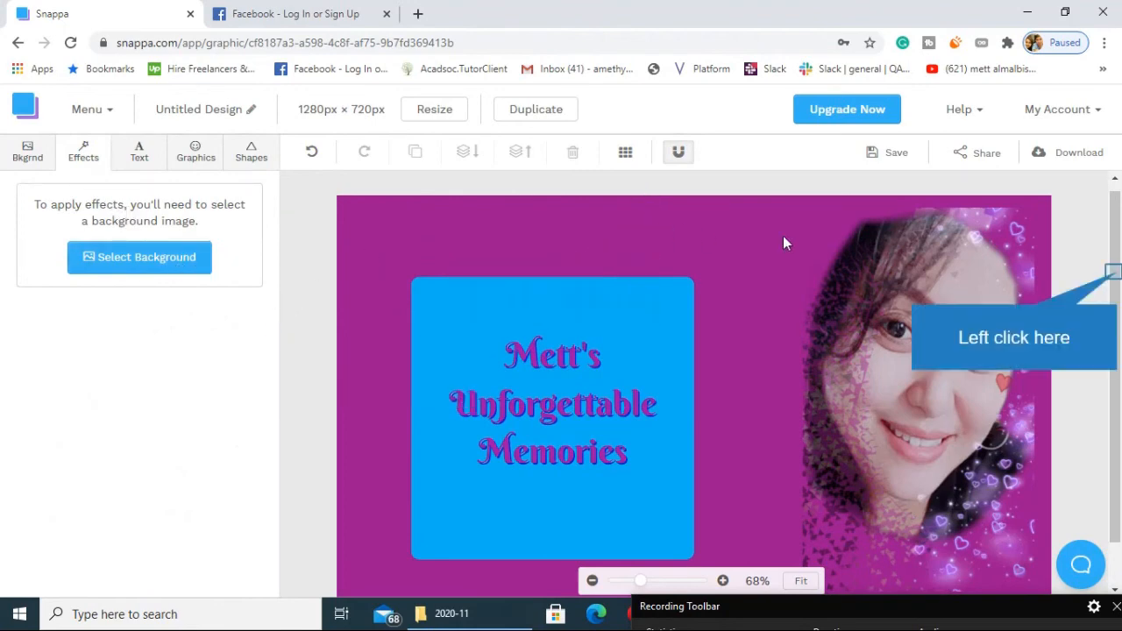
Download the thumbnail as a web optimized JPG and minimize the image preview.
{"action": "left_click_drag", "start_coordinate": [1117, 274], "coordinate": [1118, 226]}
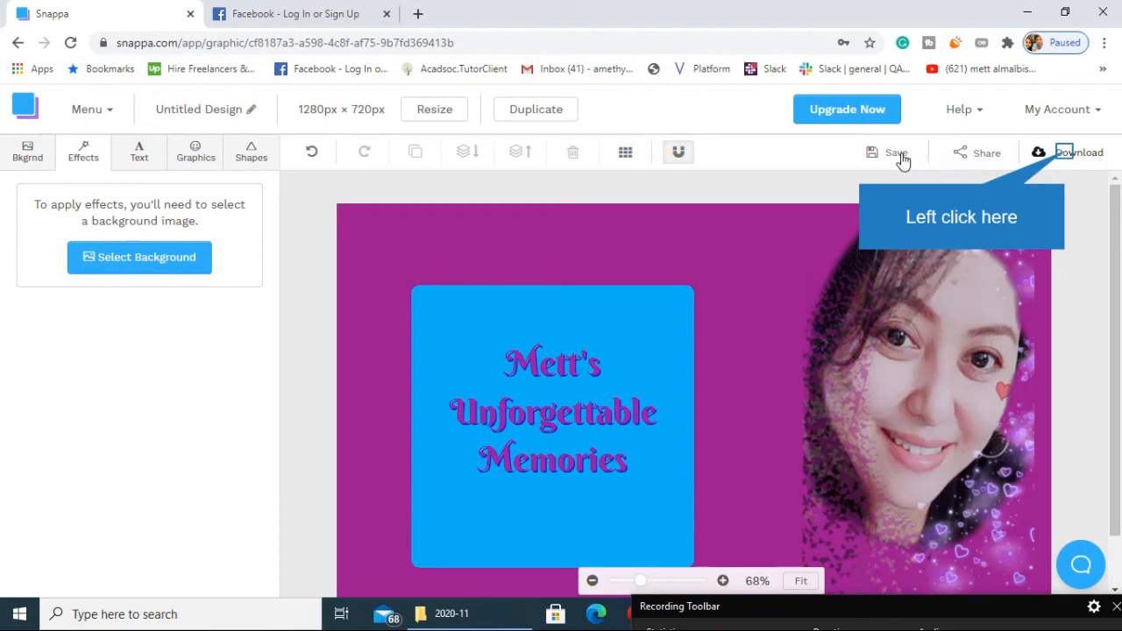
{"action": "left_click", "coordinate": [1065, 158]}
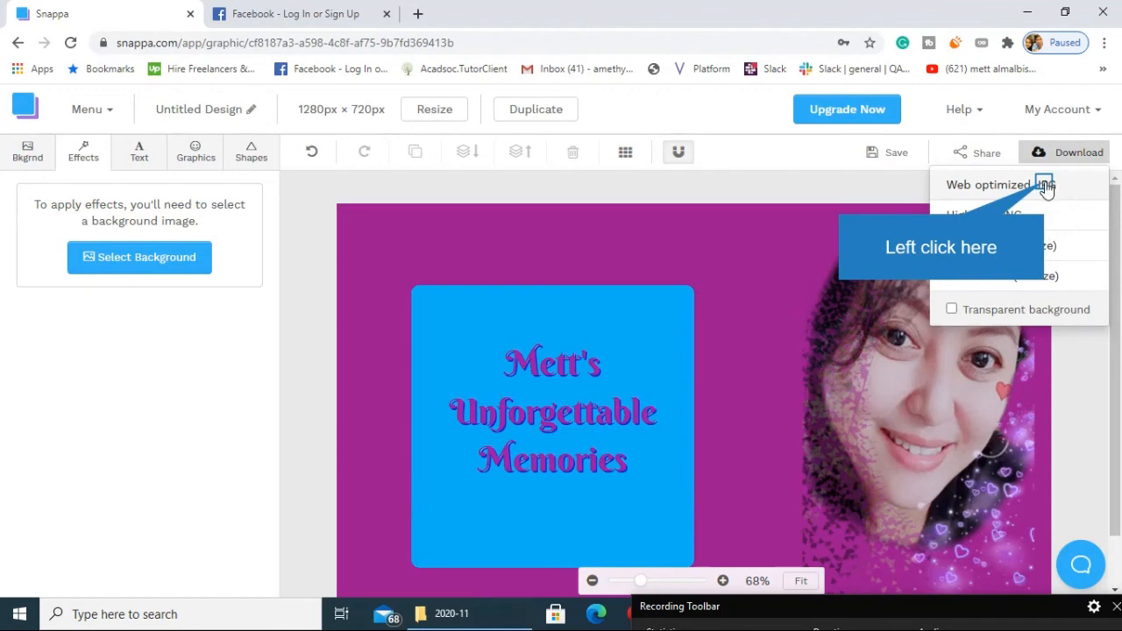
{"action": "left_click", "coordinate": [1045, 185]}
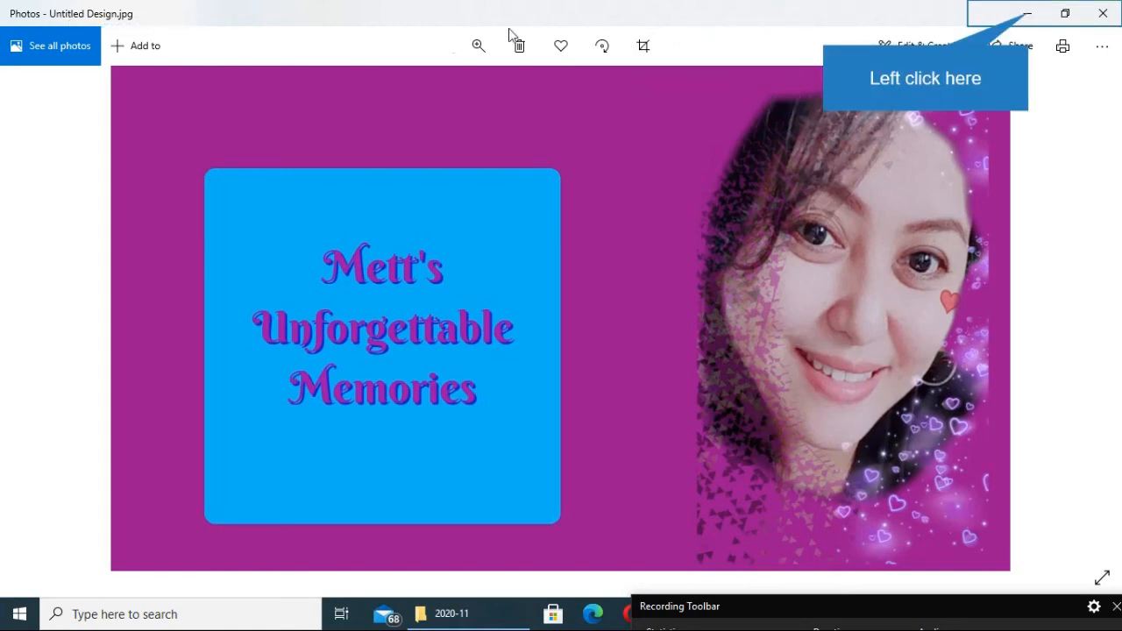
{"action": "left_click", "coordinate": [1027, 13]}
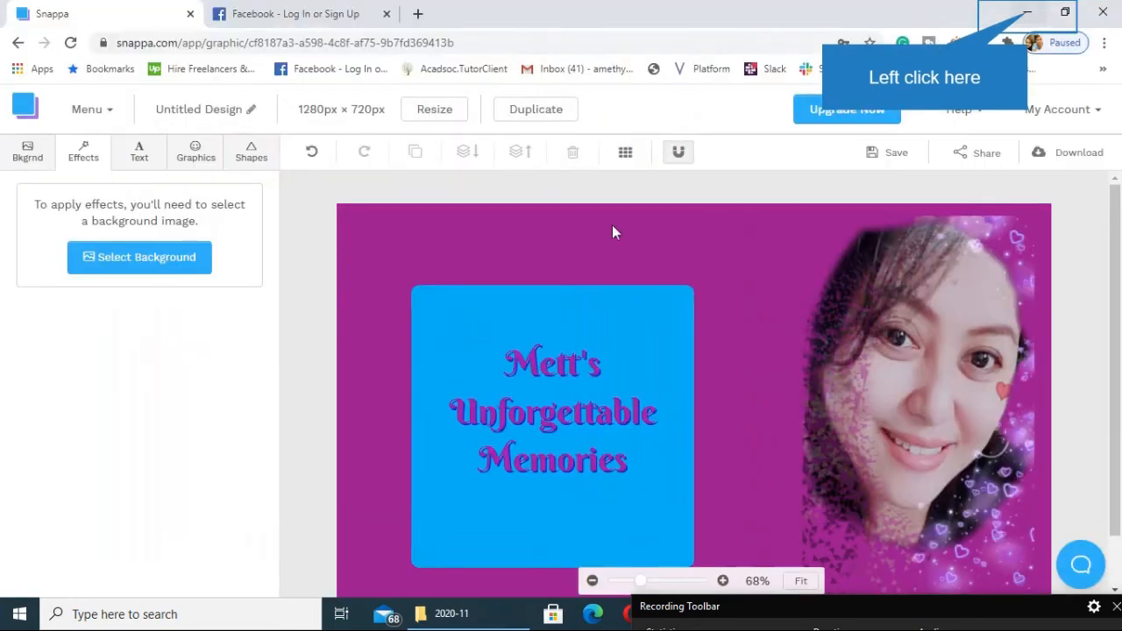
Switch to File Explorer and open the downloaded Untitled Design image from the Downloads folder.
{"action": "left_click", "coordinate": [421, 613]}
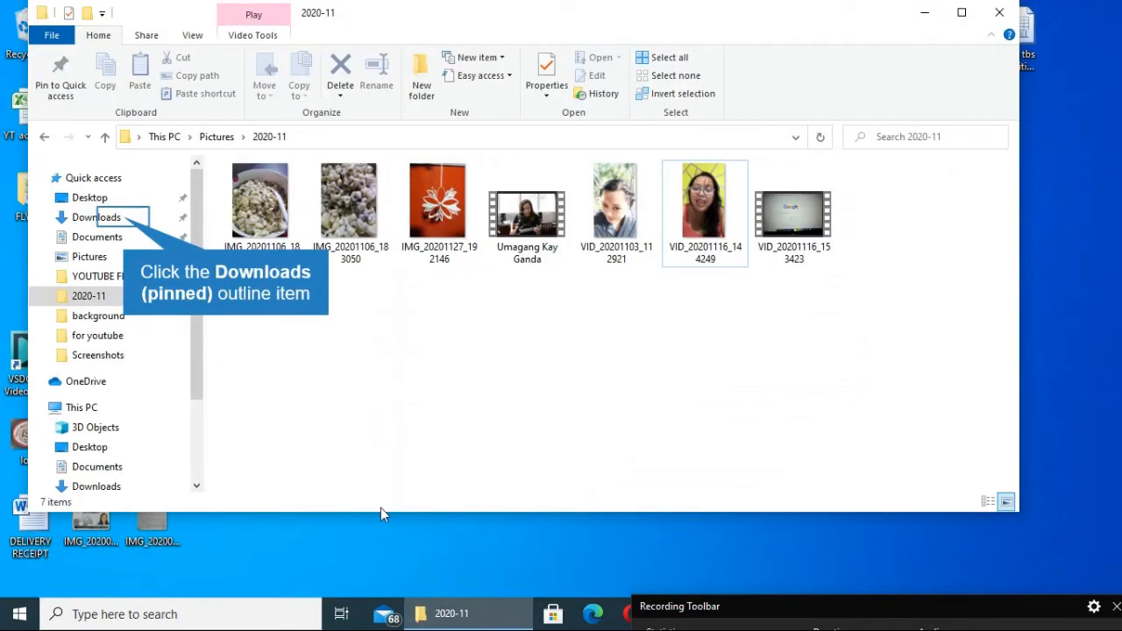
{"action": "left_click", "coordinate": [124, 223]}
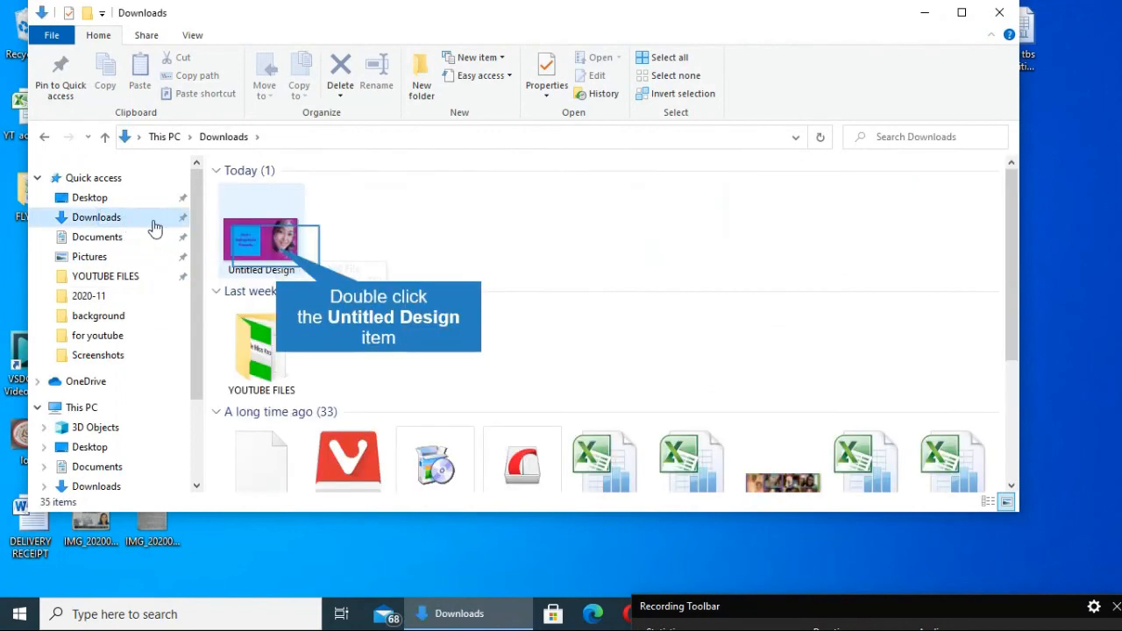
{"action": "double_click", "coordinate": [276, 250]}
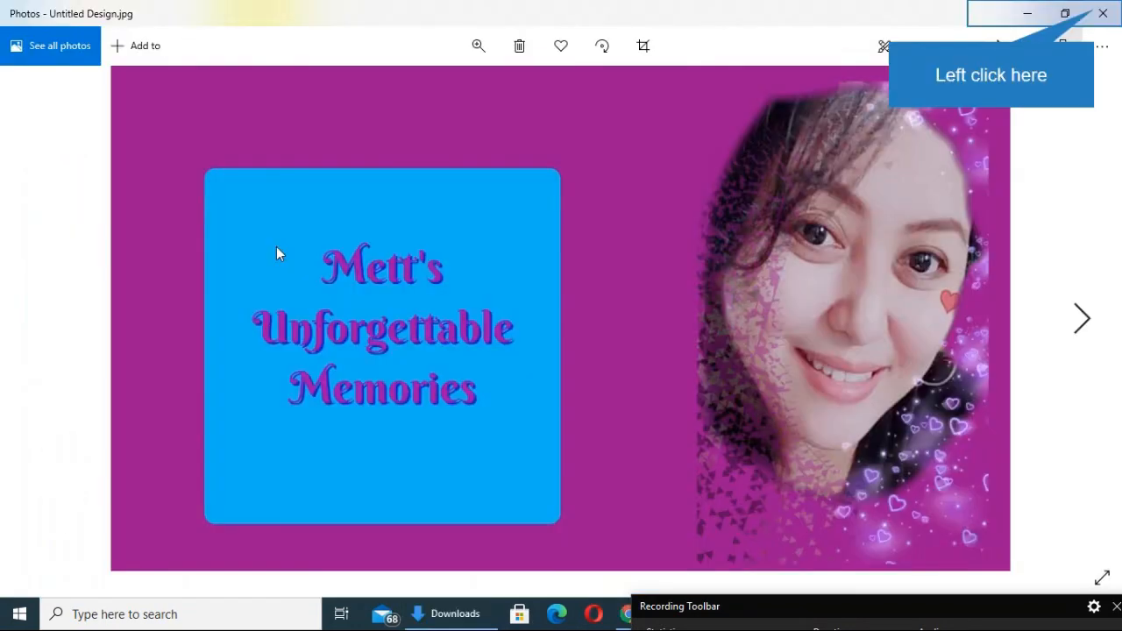